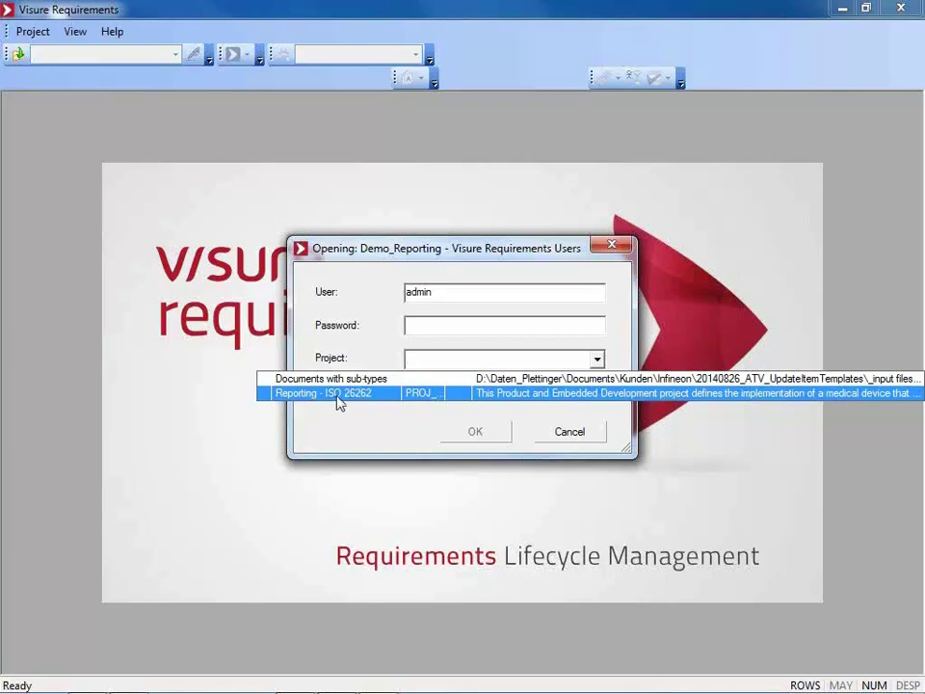
- Open the Reporting - ISO 26262 project as admin and maximize its System process diagram
click(337, 393)
click(458, 438)
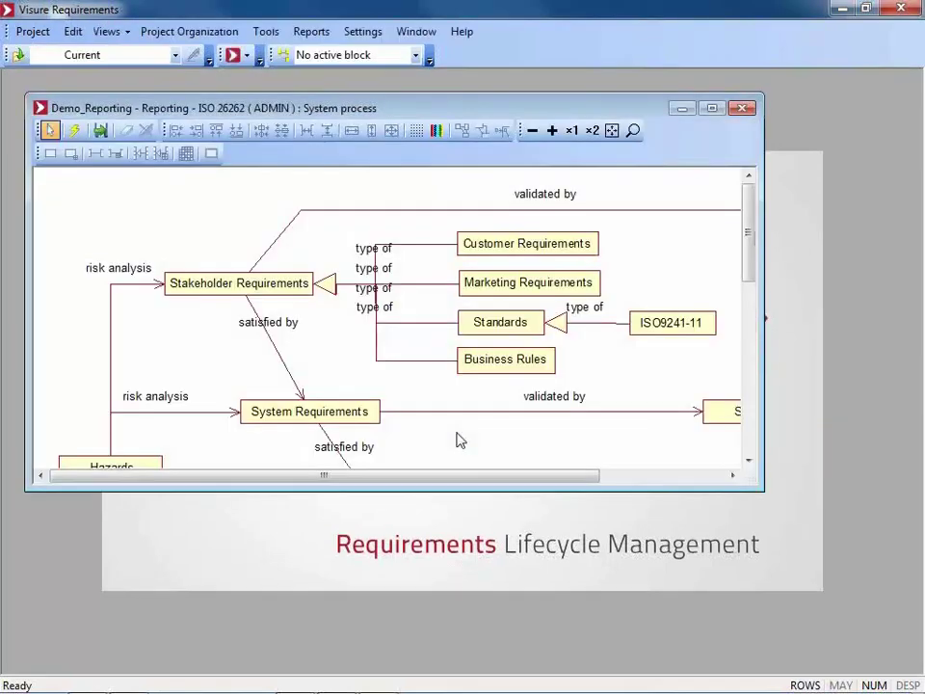
click(713, 108)
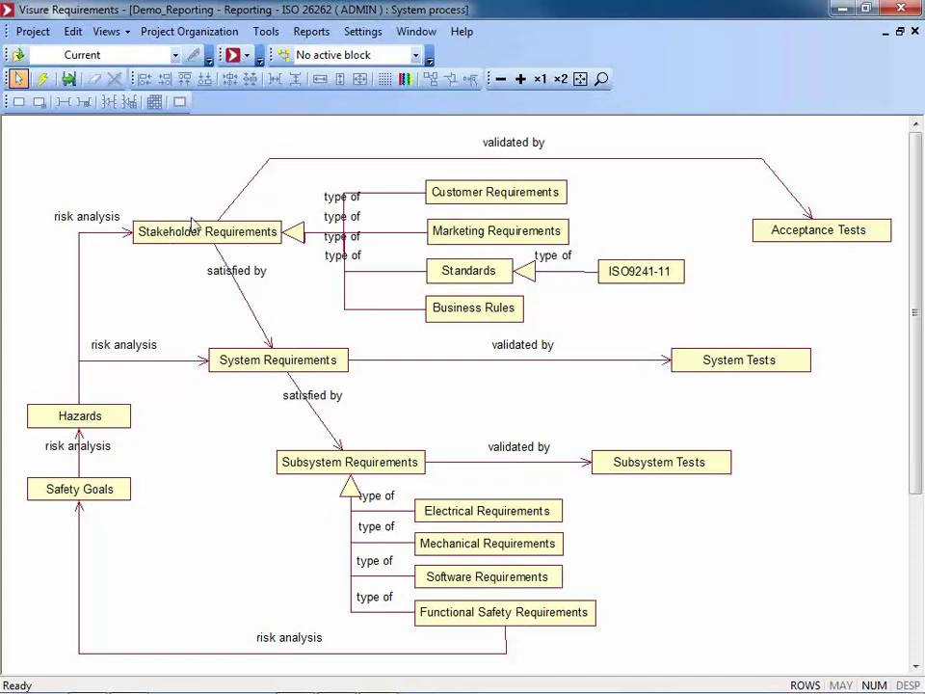
- Open the Stakeholder Requirements block with its Customer, Marketing, Standards, ISO9241-11 and Business Rules subtypes in the User specification document (WordExport) view
click(219, 240)
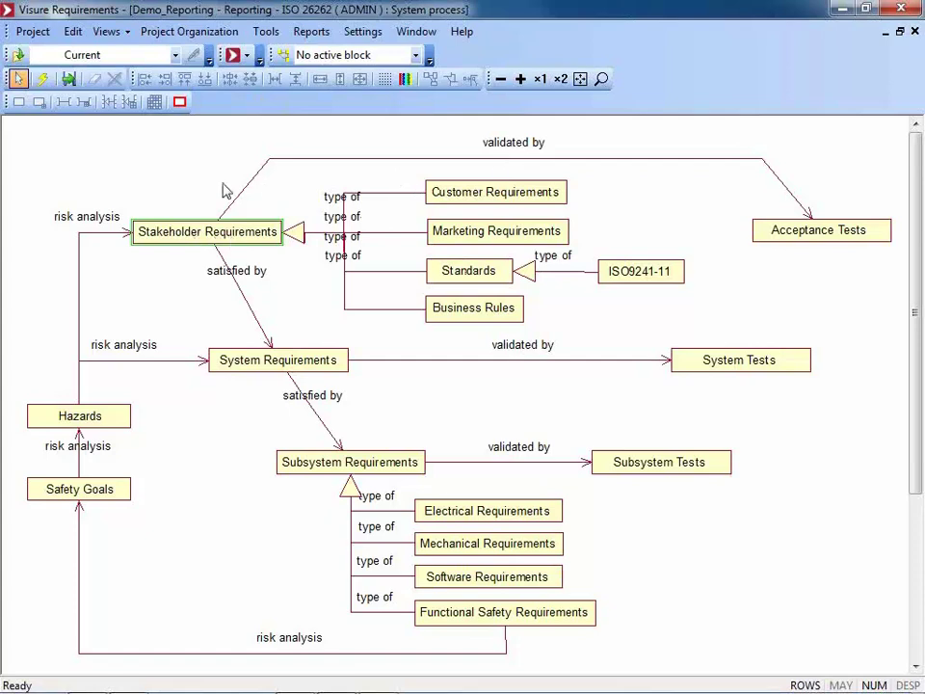
drag(115, 169, 622, 309)
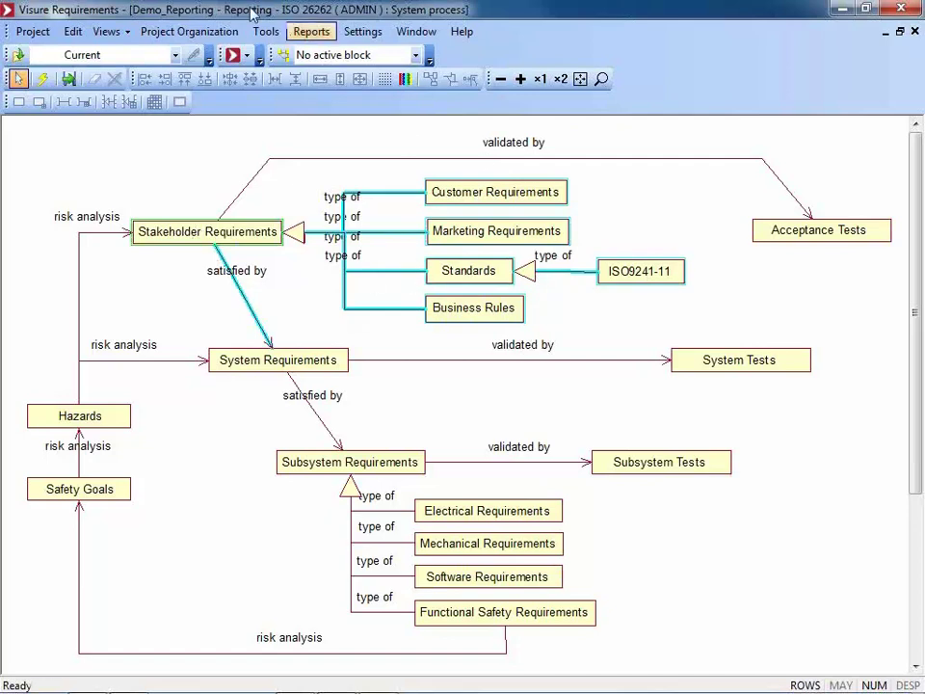
click(247, 55)
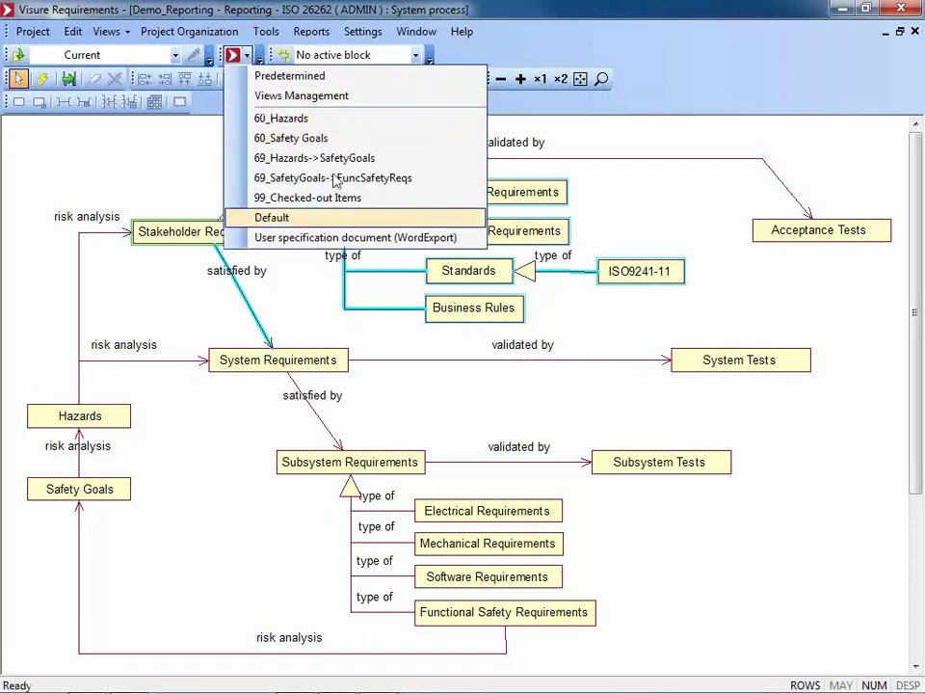
click(239, 58)
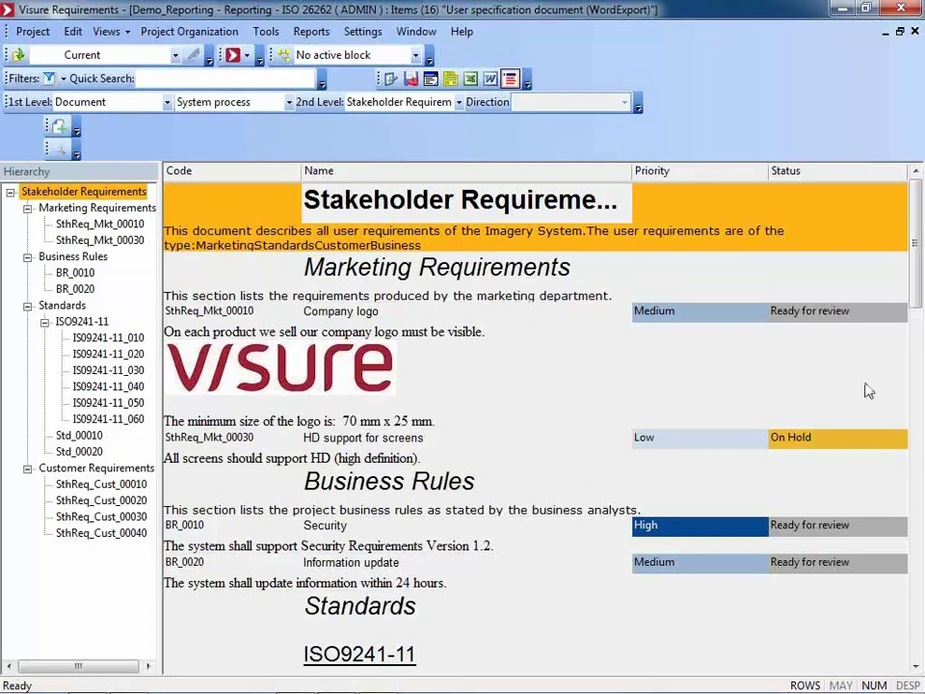
- Export the stakeholder requirements to MS Word using the template D:\WordExport_XYZ.dotx
drag(920, 292, 919, 306)
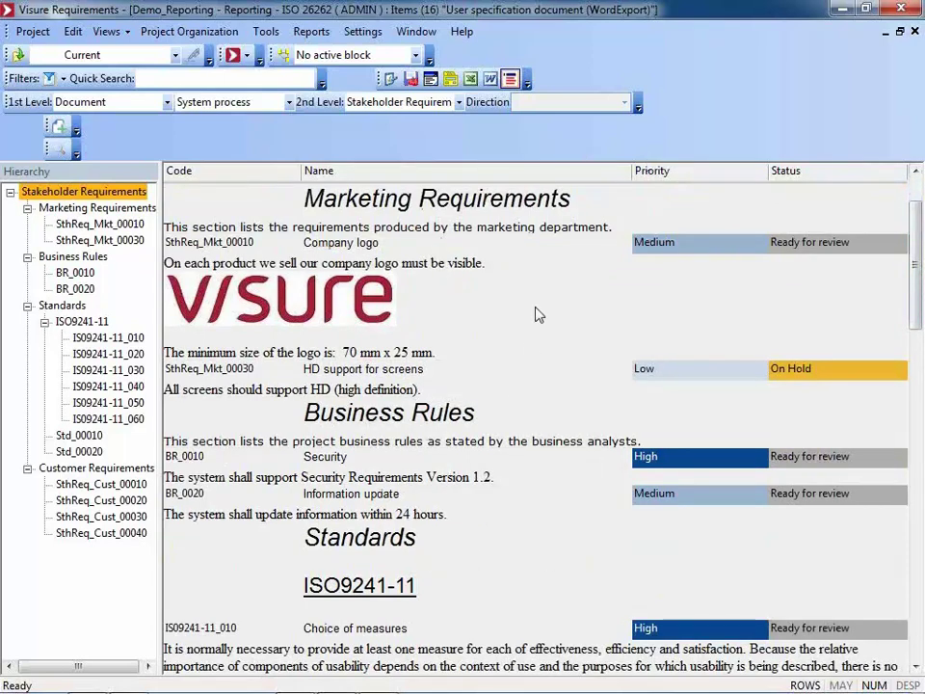
click(490, 80)
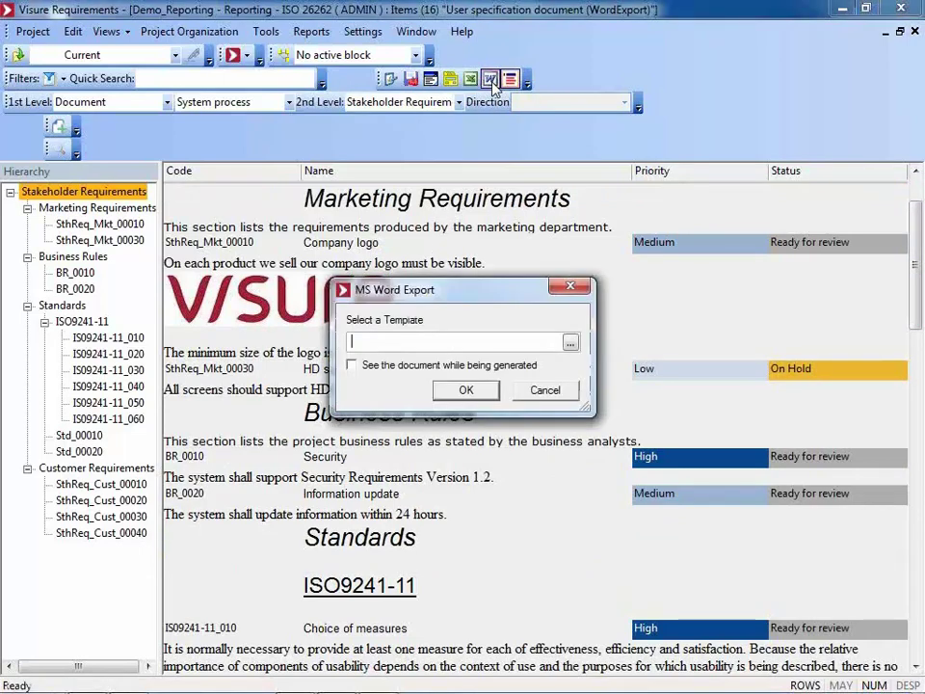
click(571, 344)
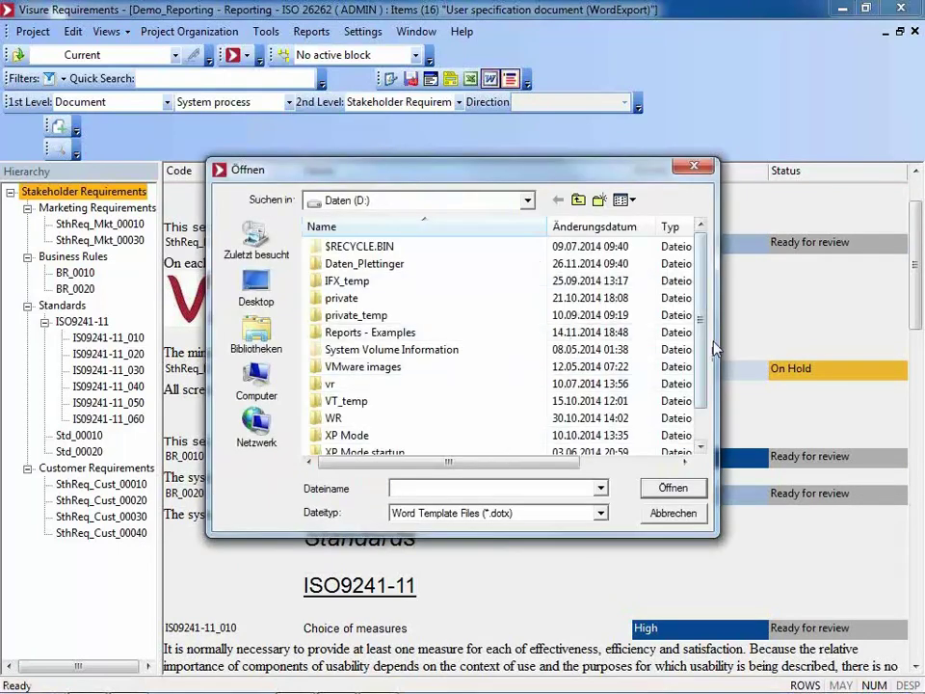
drag(704, 347, 708, 405)
click(398, 436)
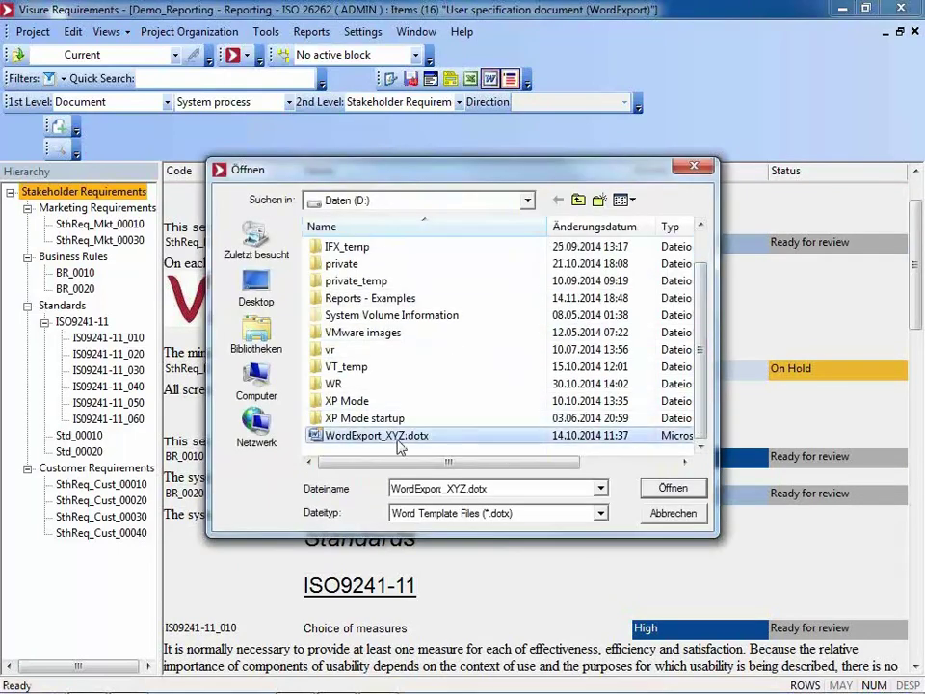
double_click(392, 439)
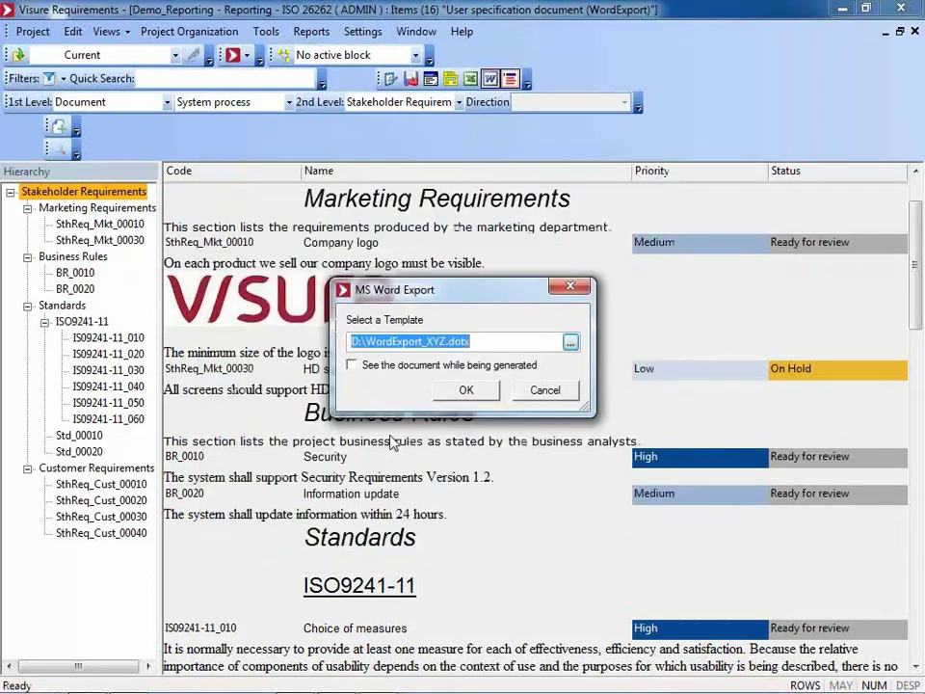
click(469, 390)
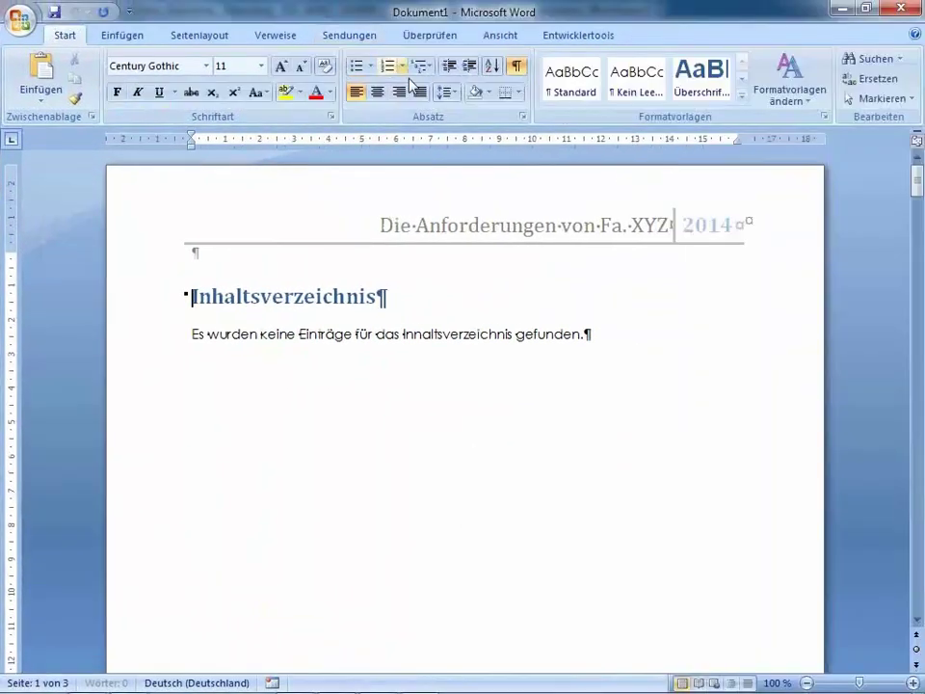
- Update the table of contents field under the Inhaltsverzeichnis heading in the exported Word document
click(456, 339)
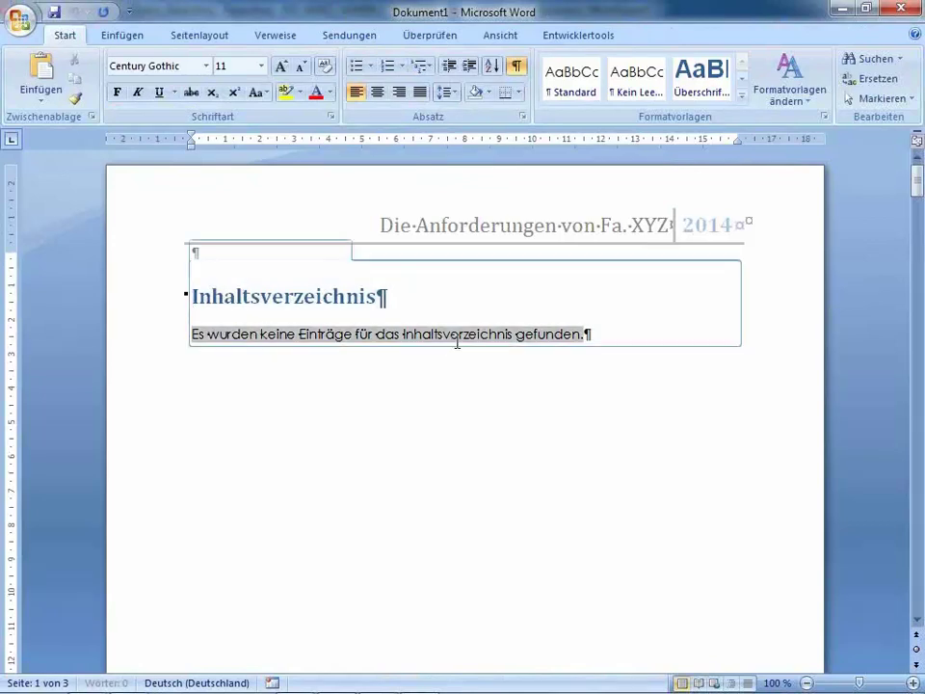
right_click(458, 343)
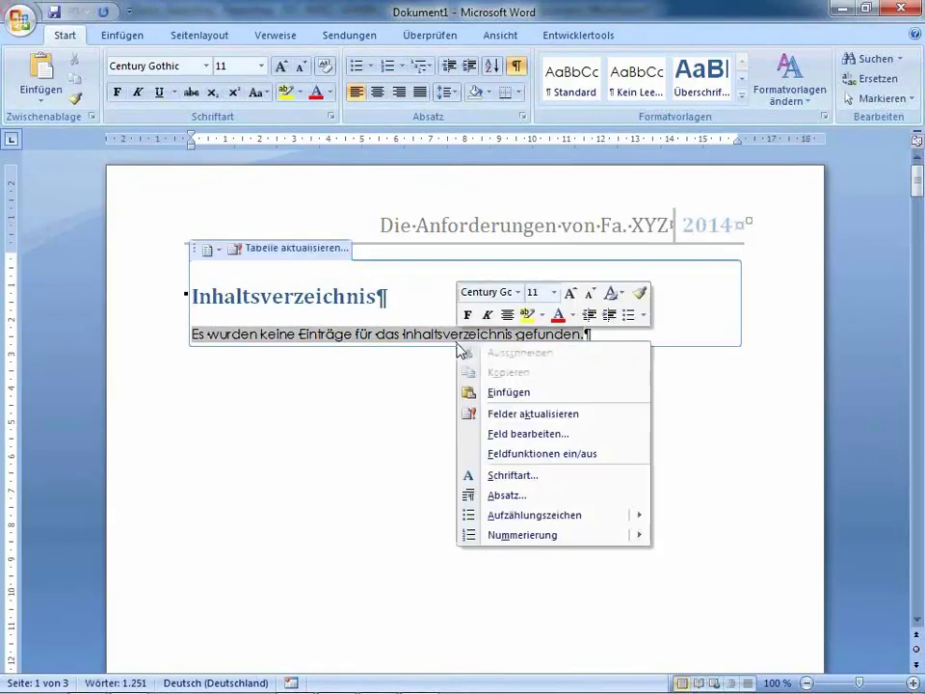
click(529, 414)
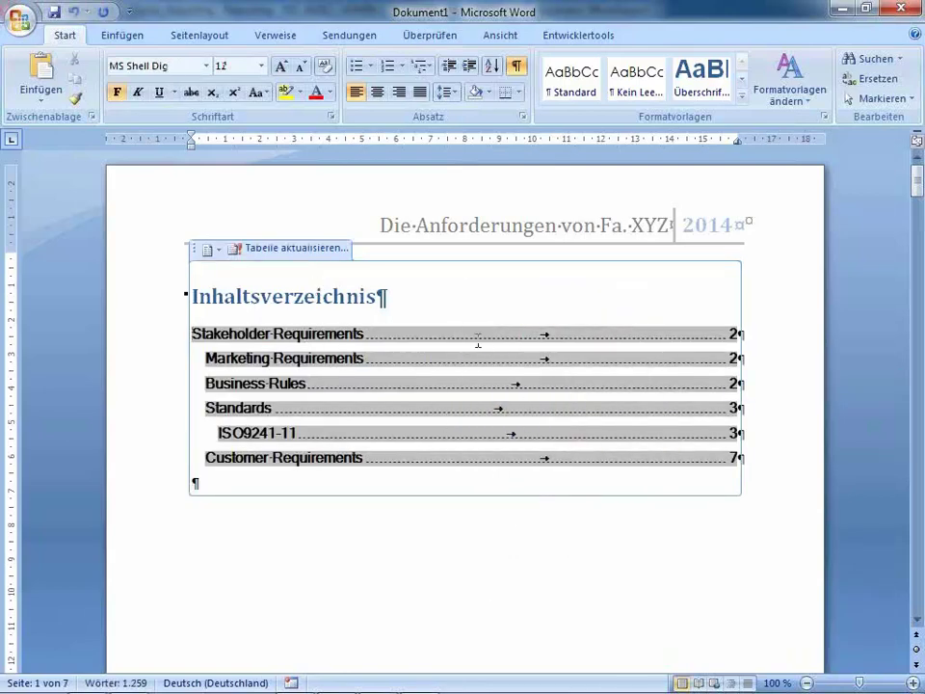
click(500, 546)
- Review the exported requirements' headings, descriptions, priority and status through page 3, and close the Word document without saving
scroll(511, 551, down, 15)
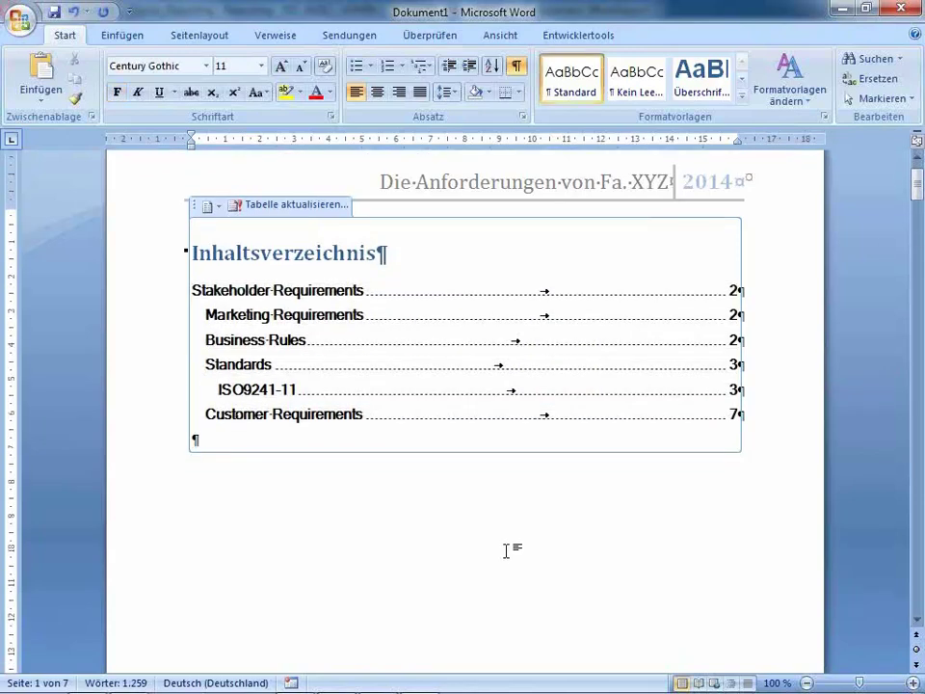
scroll(531, 469, down, 5)
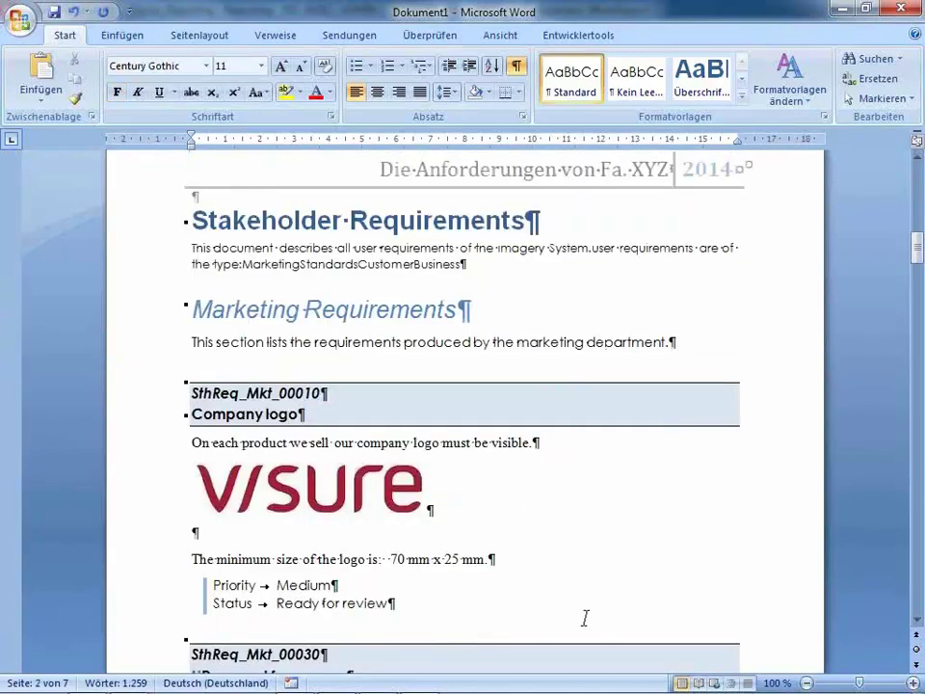
scroll(563, 455, down, 3)
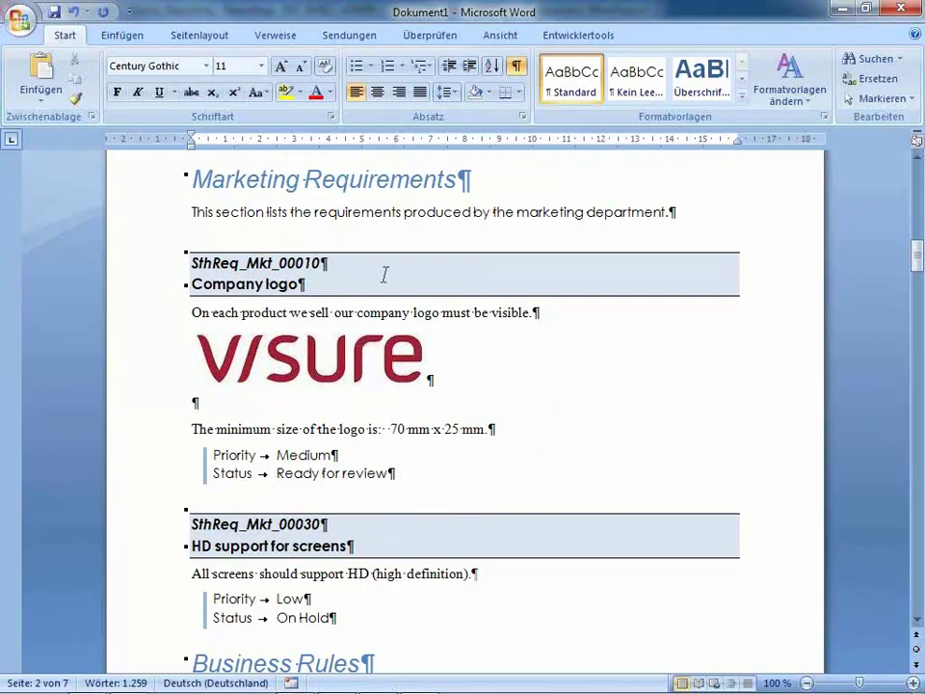
scroll(494, 367, down, 10)
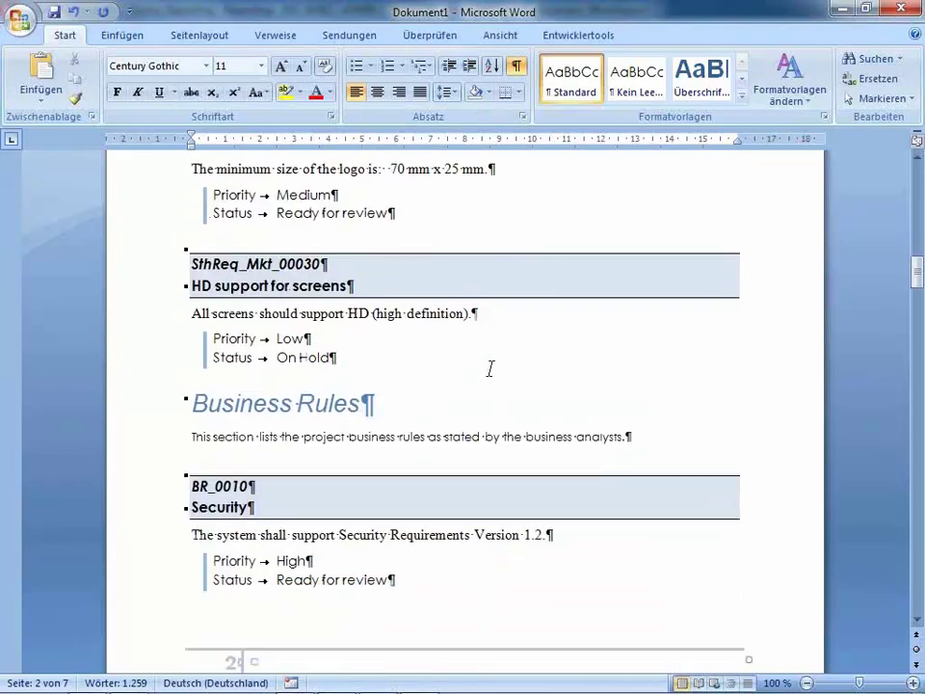
scroll(495, 370, down, 9)
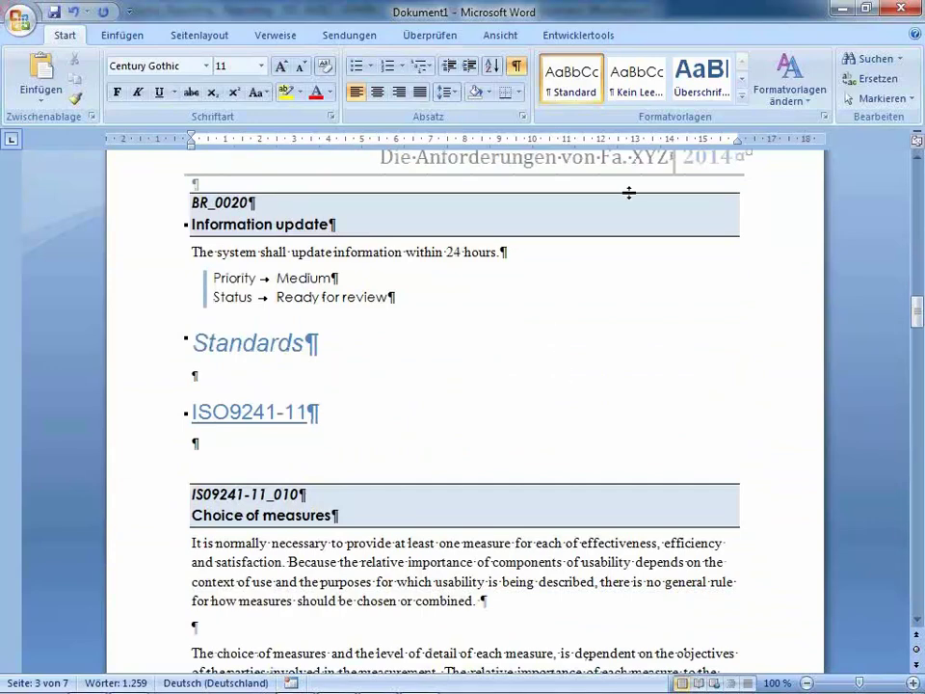
scroll(512, 350, down, 7)
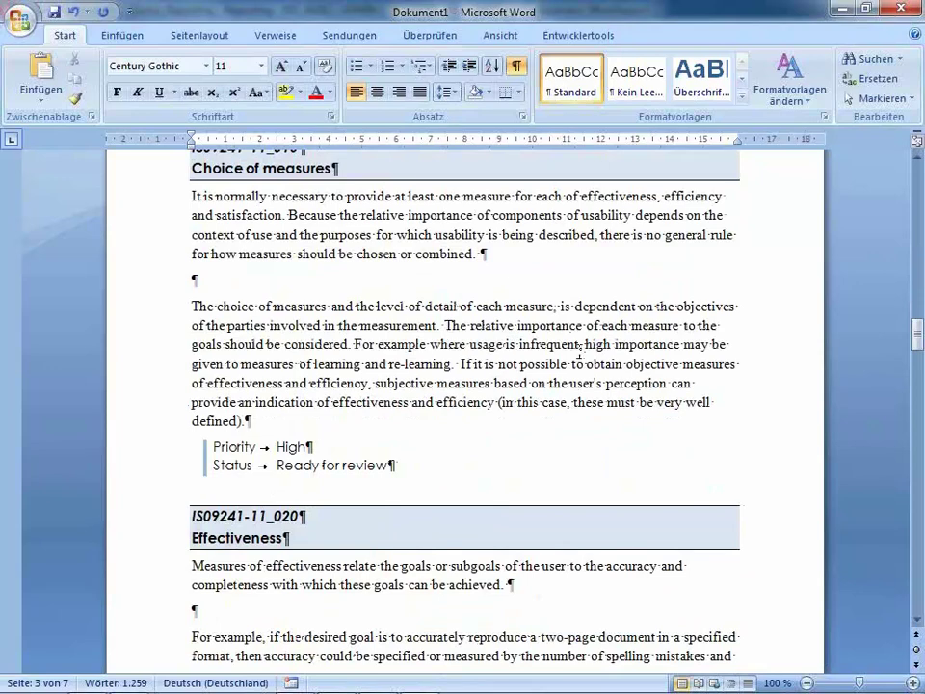
scroll(579, 352, down, 4)
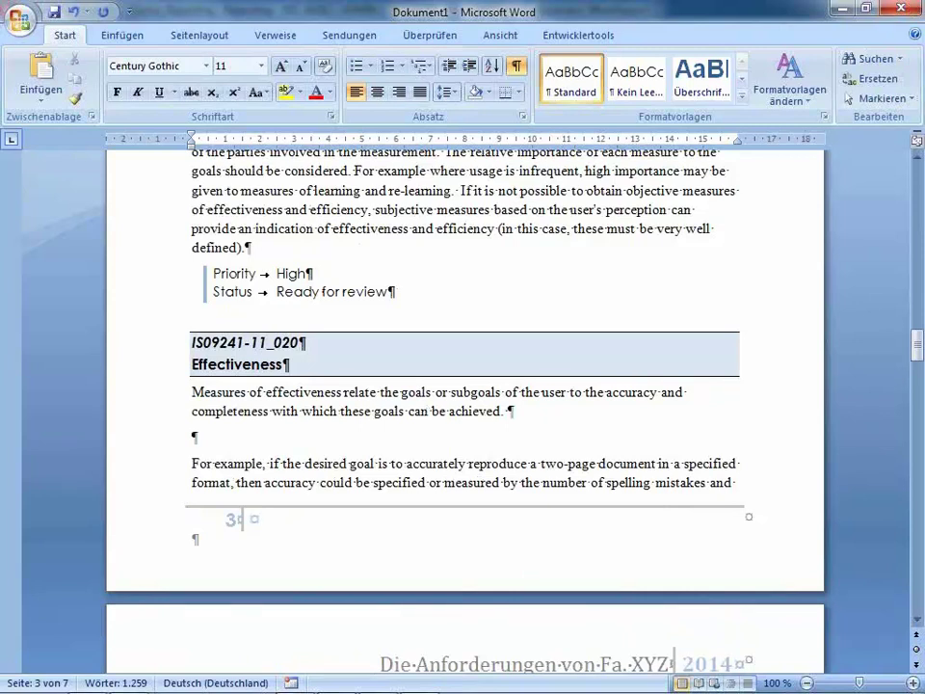
click(904, 7)
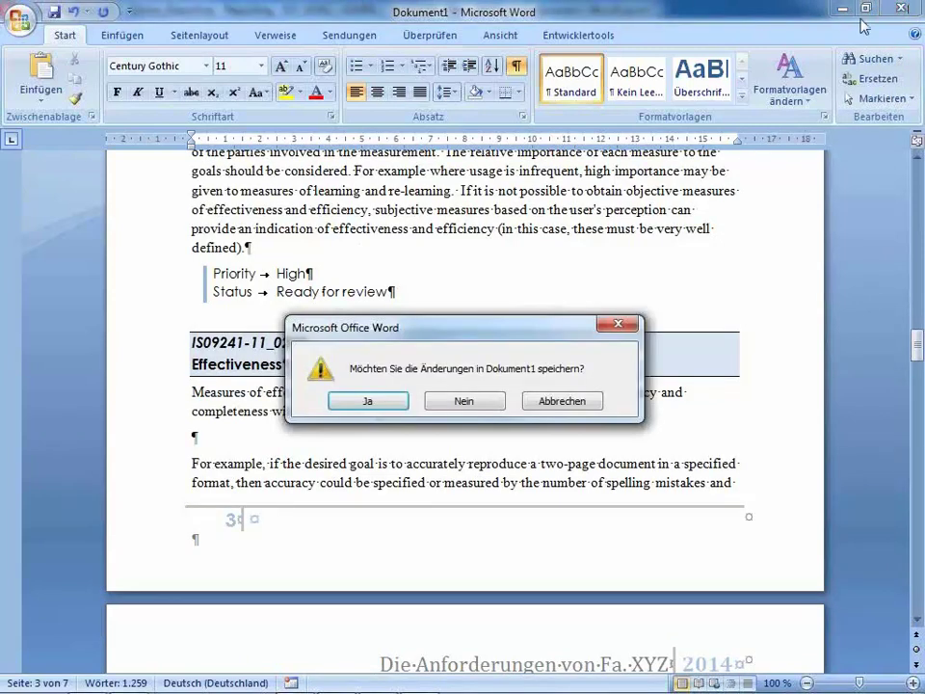
click(464, 401)
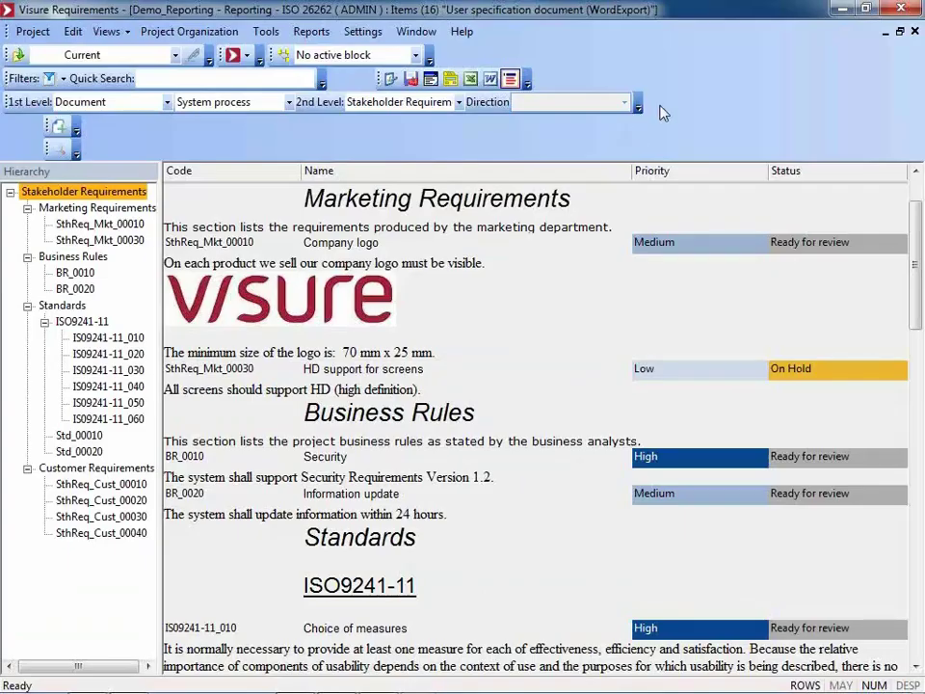
- Close the specification view and open the Hazards, Safety Goals and Functional Safety Requirements blocks in the 69_Hazards->SafetyGoals view
click(917, 32)
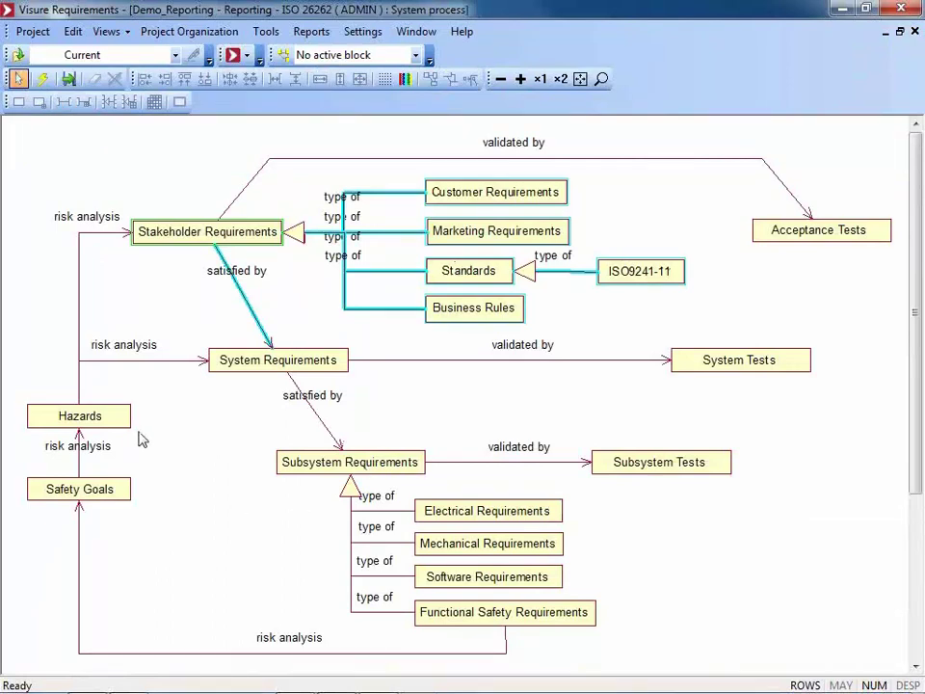
click(106, 419)
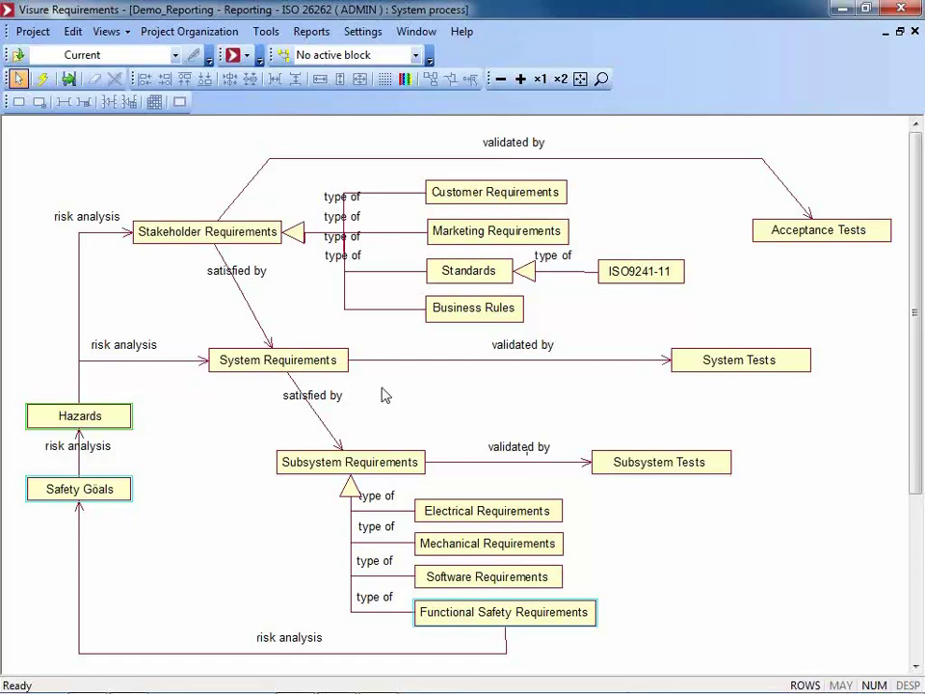
click(247, 56)
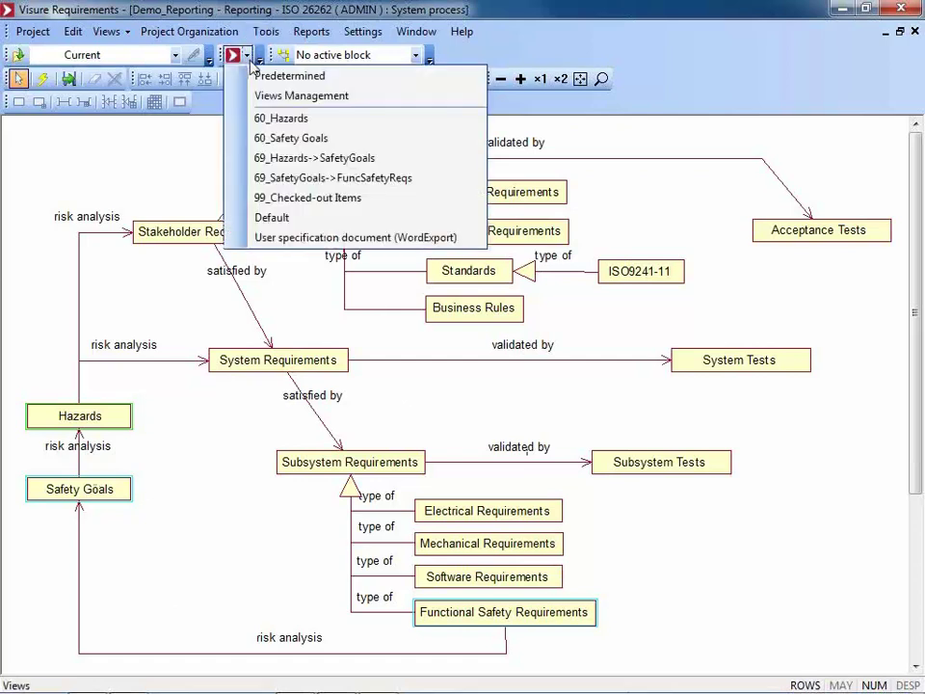
click(282, 168)
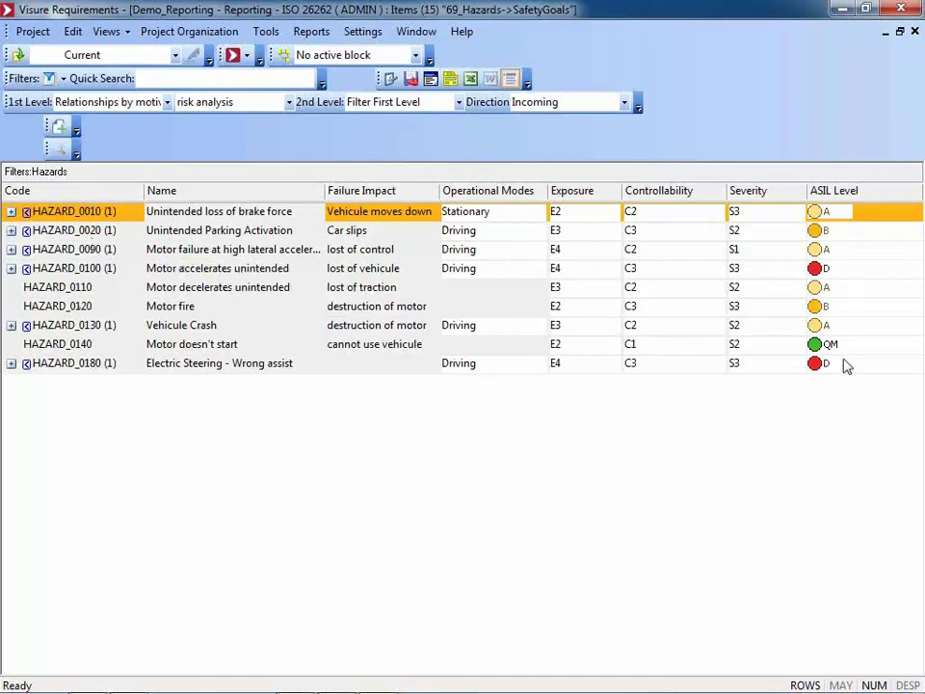
- Expand HAZARD_0010 and HAZARD_0090 to examine the safety goals related to them
mouse_move(28, 246)
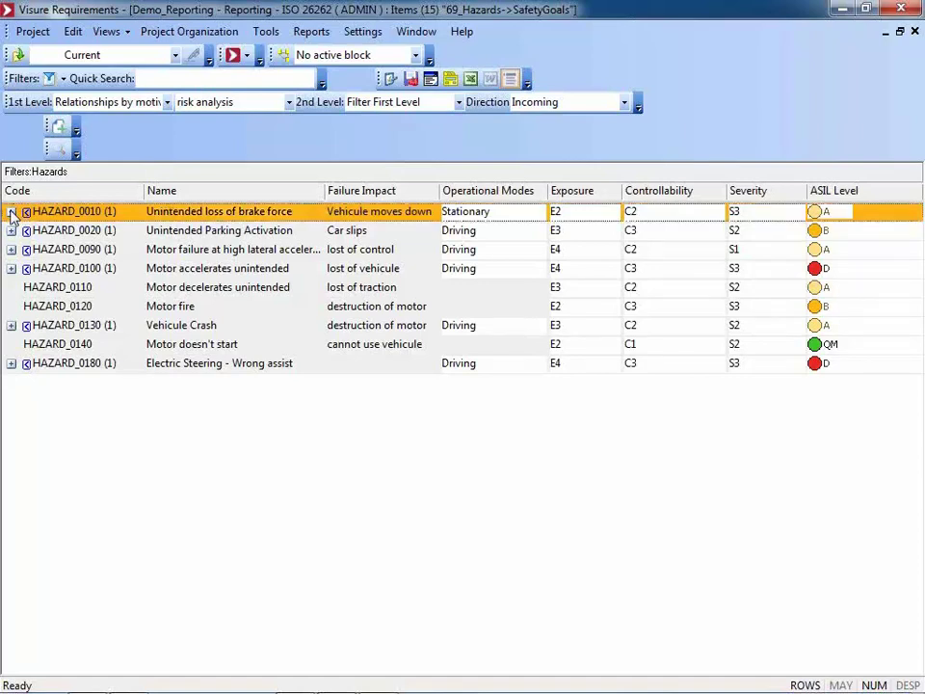
click(11, 212)
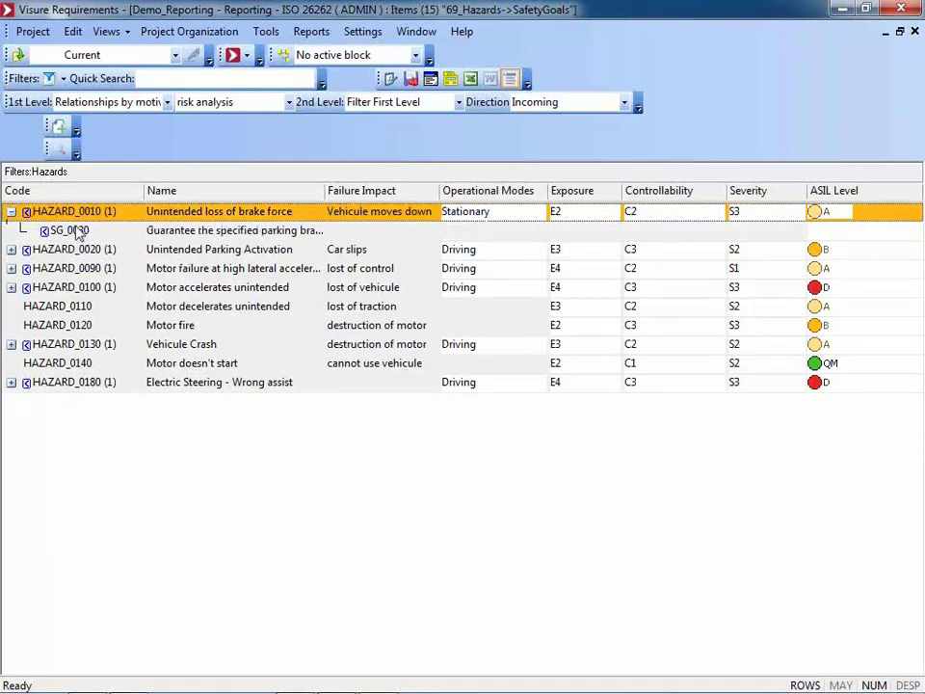
mouse_move(72, 229)
click(12, 272)
click(12, 269)
mouse_move(84, 304)
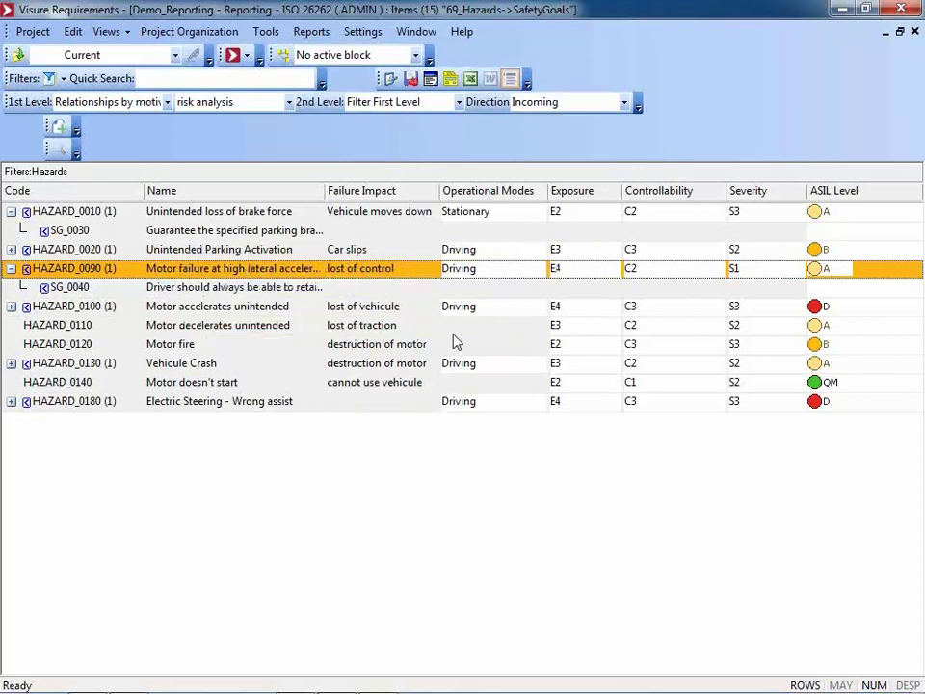
- Generate the Hazard Analysis Dashboard corporate report for the Hazards block with hyperlinks and traceability to safety goals and test scenarios
click(318, 35)
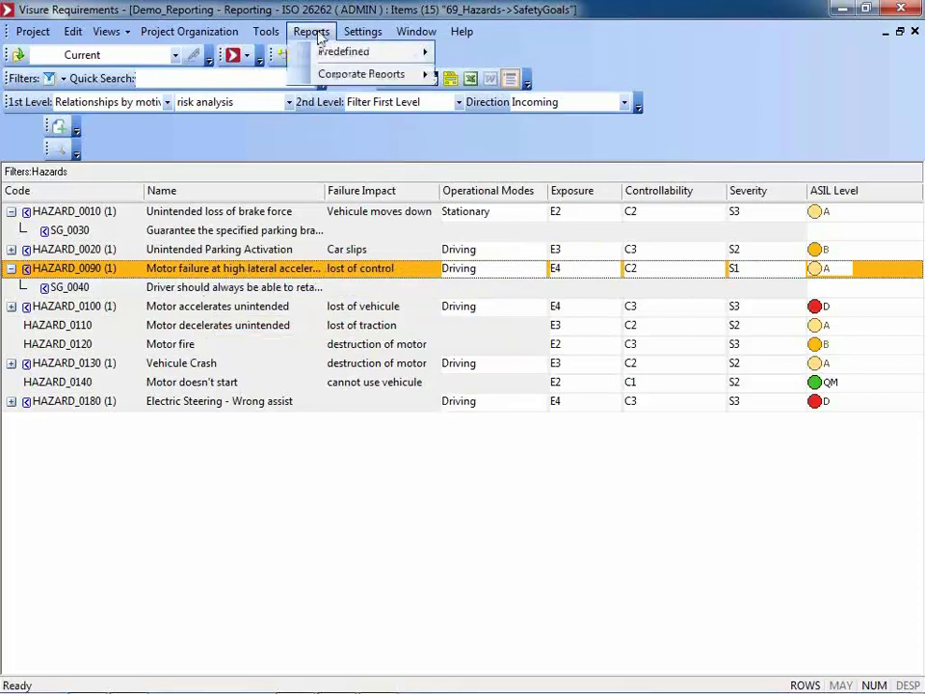
mouse_move(375, 84)
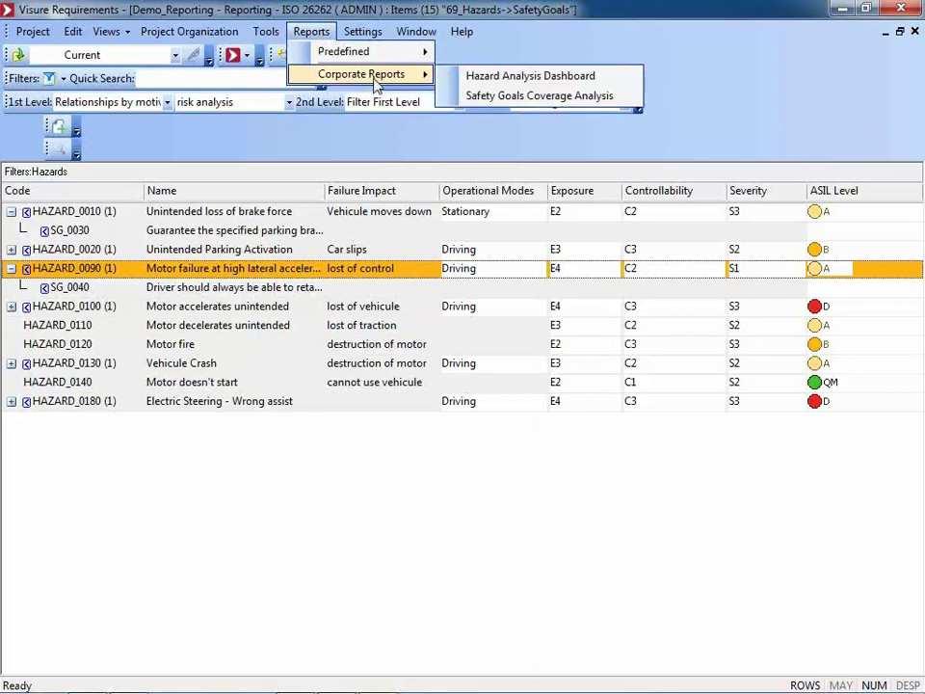
click(516, 83)
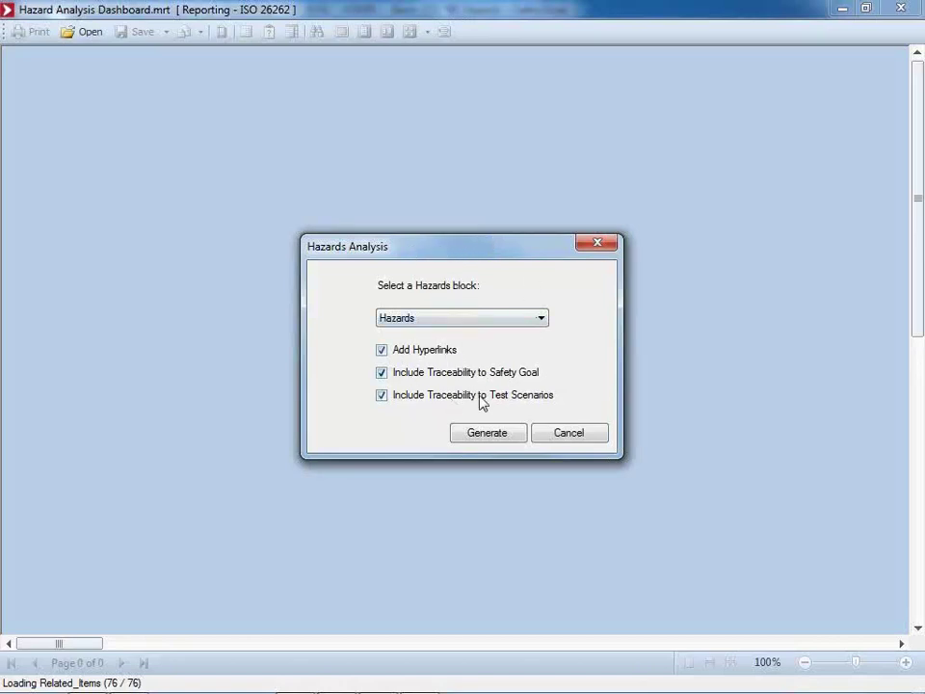
click(507, 439)
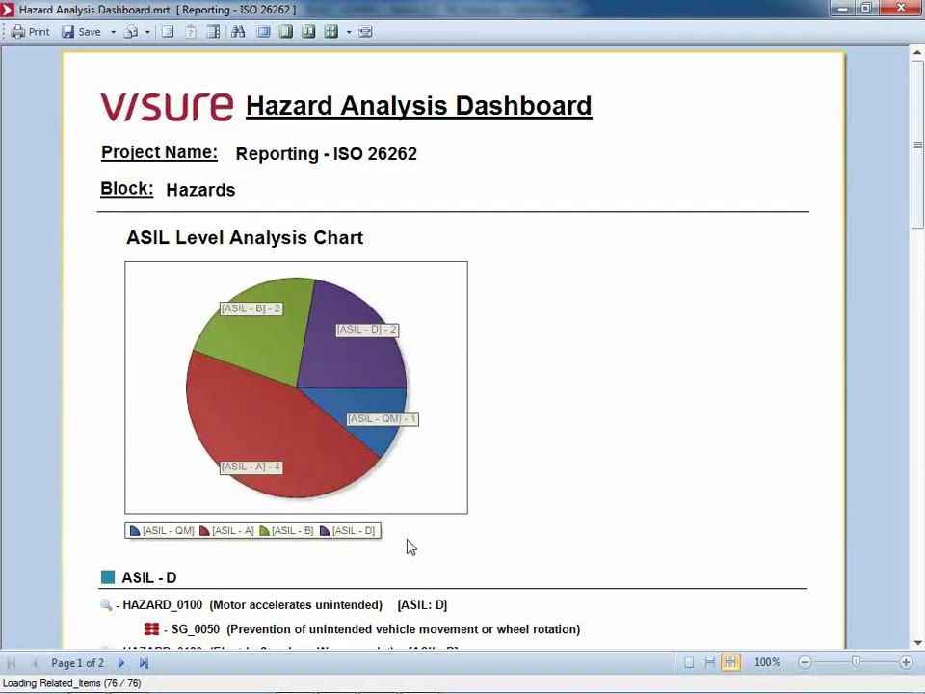
- Review the ASIL chart and the hazards grouped by ASIL level in the dashboard, and follow the HAZARD_0120 hyperlink to its item
scroll(919, 182, down, 1)
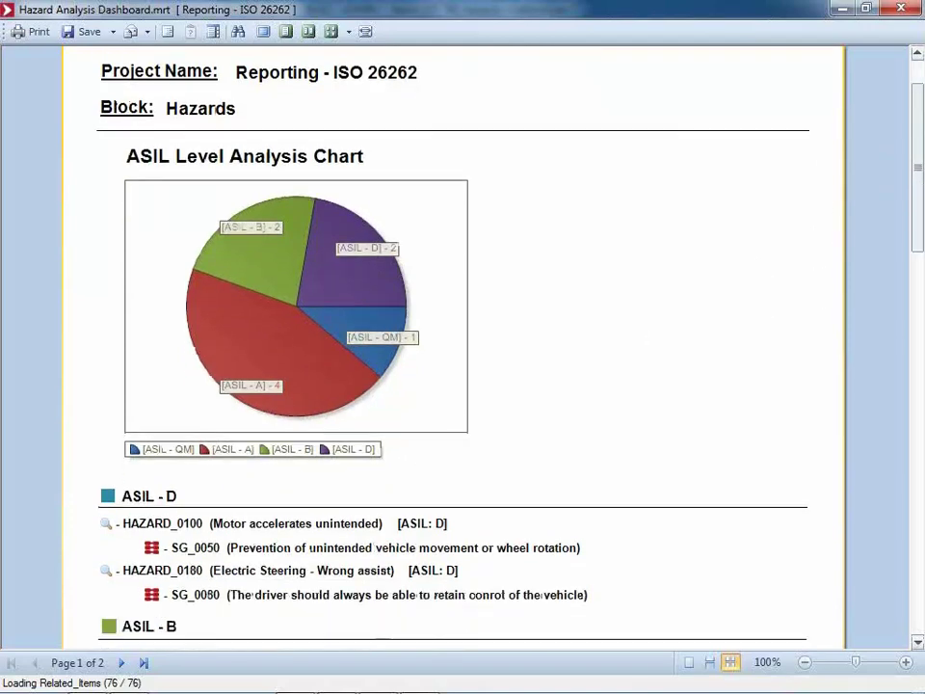
scroll(453, 346, down, 4)
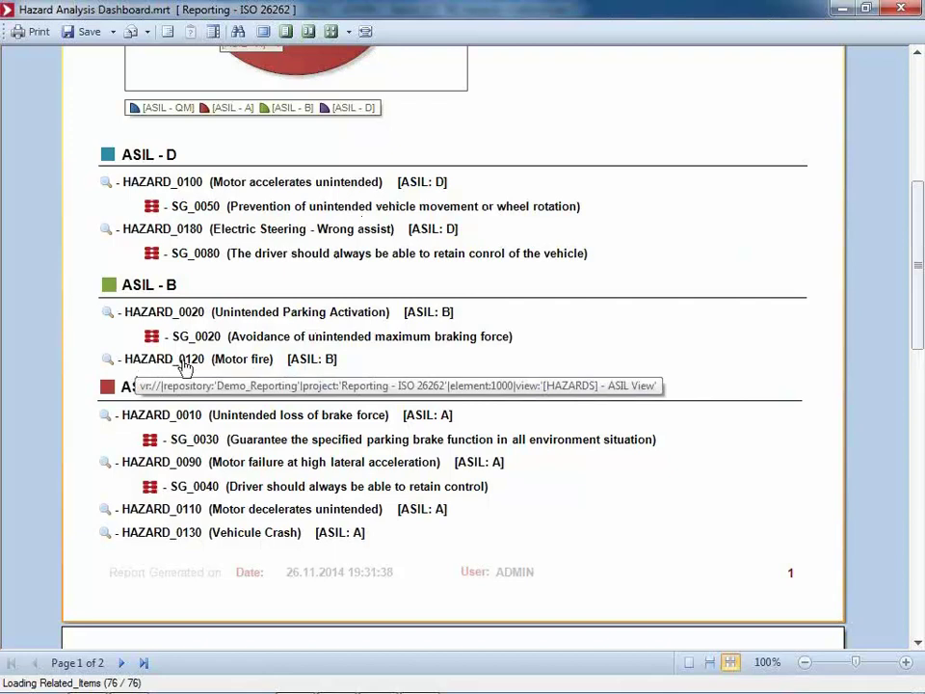
click(176, 366)
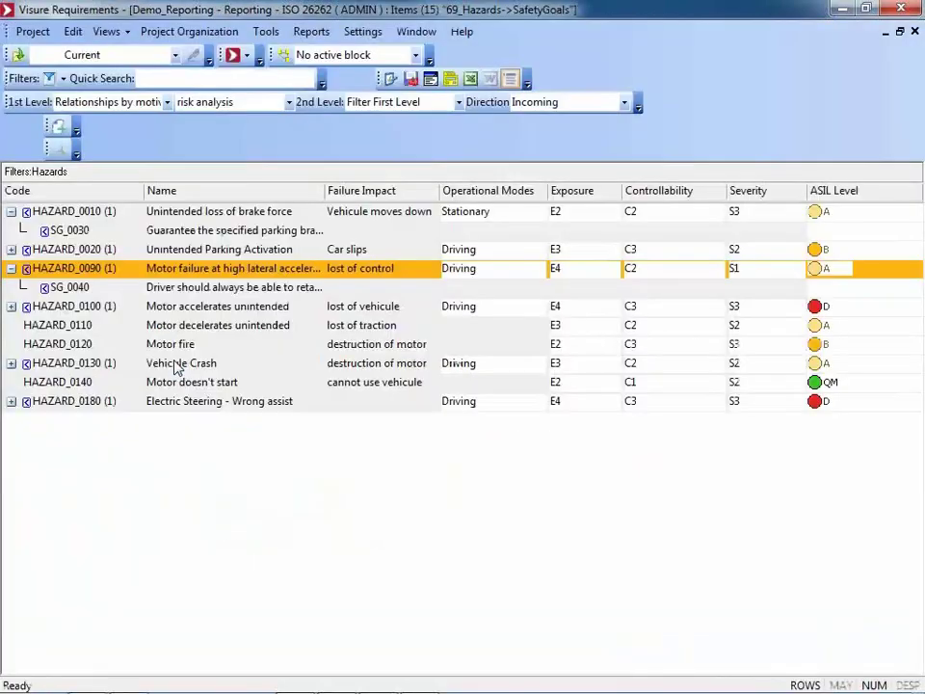
- Display the linked HAZARD_0120 item in the 69_Hazards->SafetyGoals view
click(246, 56)
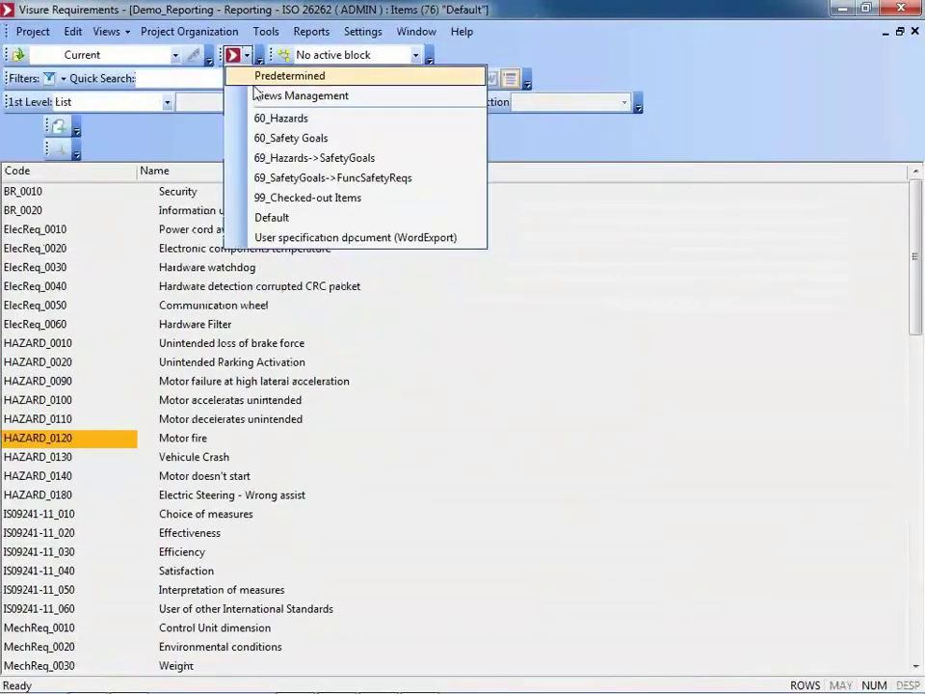
click(294, 160)
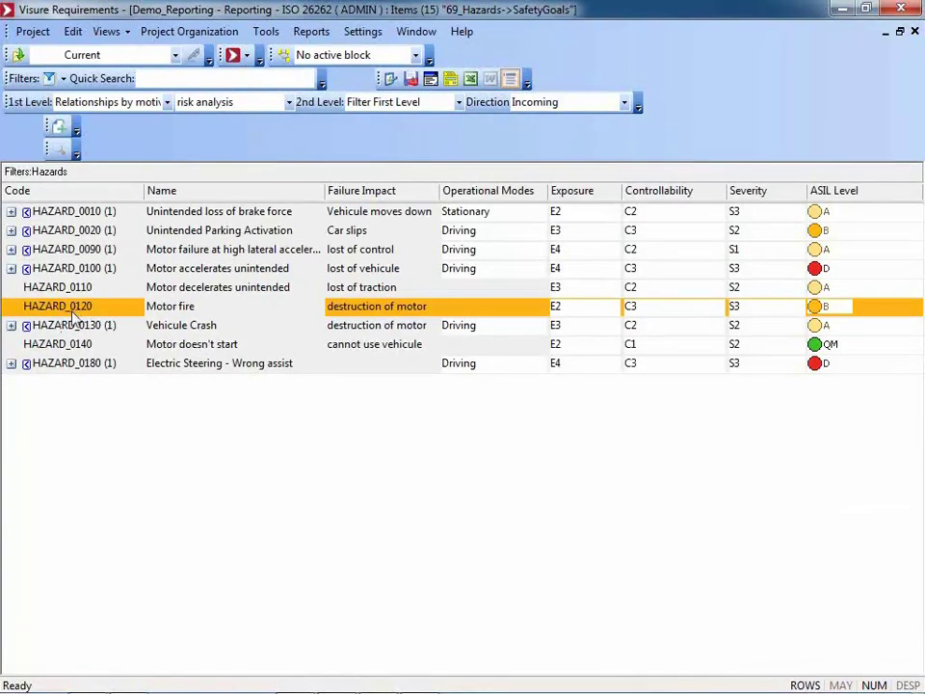
mouse_move(73, 314)
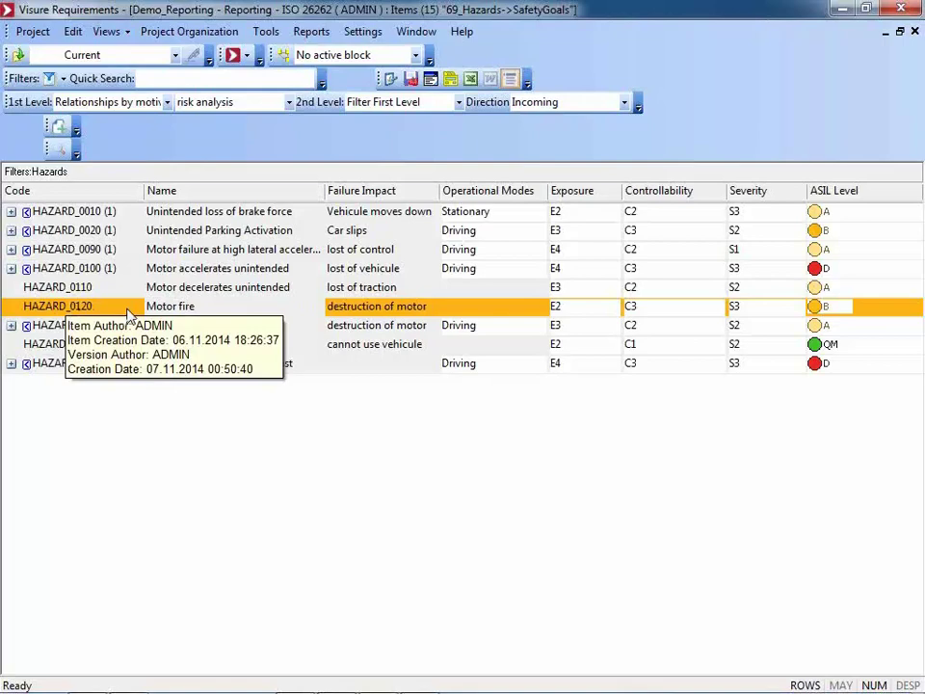
- Look at the ASIL Level Analysis Chart in the open dashboard report again and return to the hazards view
mouse_move(347, 671)
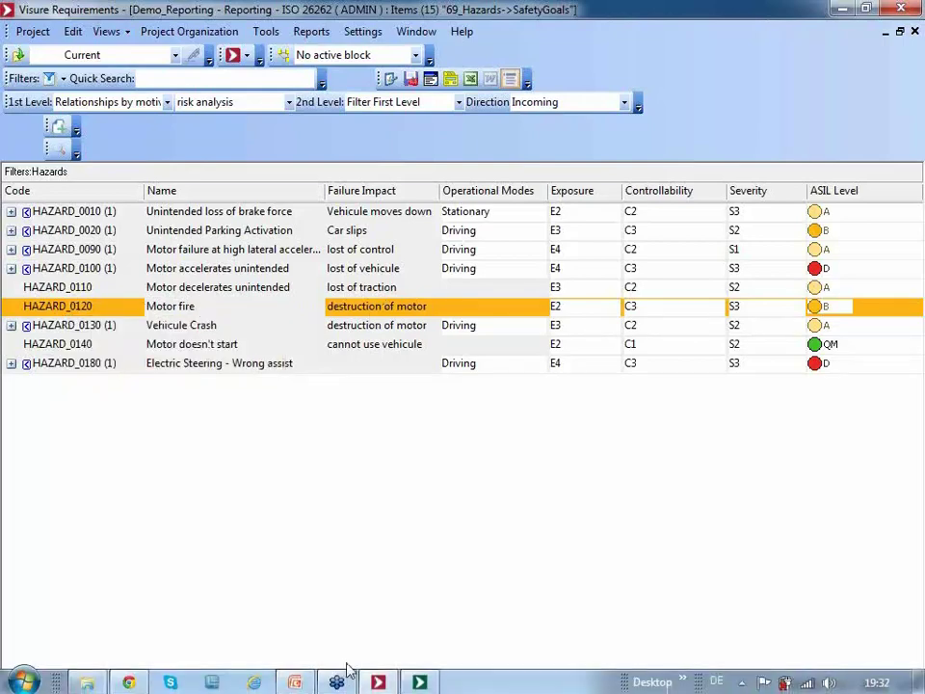
click(398, 680)
scroll(367, 221, up, 3)
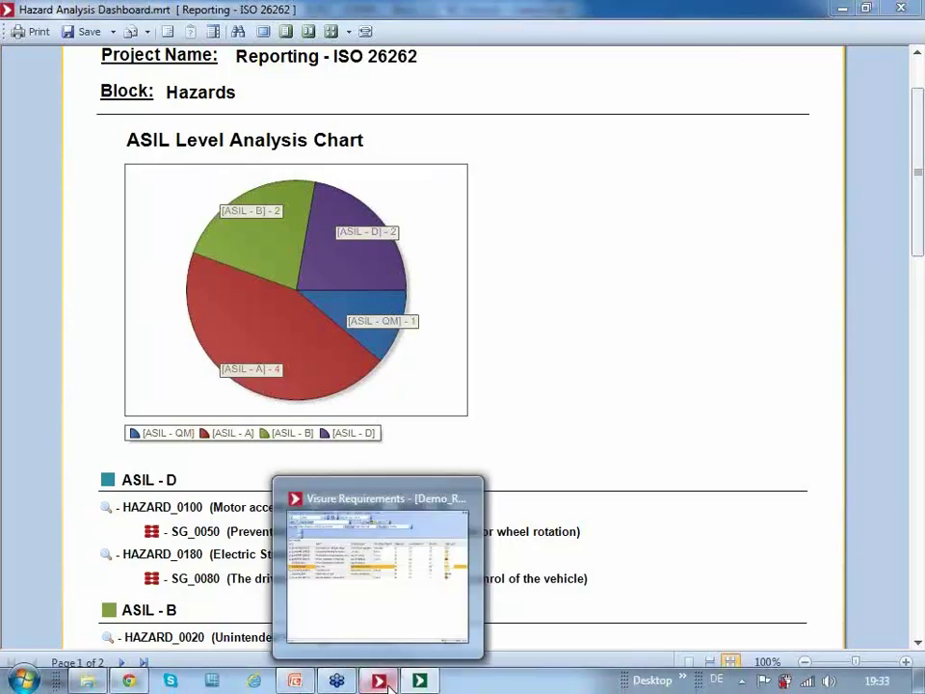
click(386, 683)
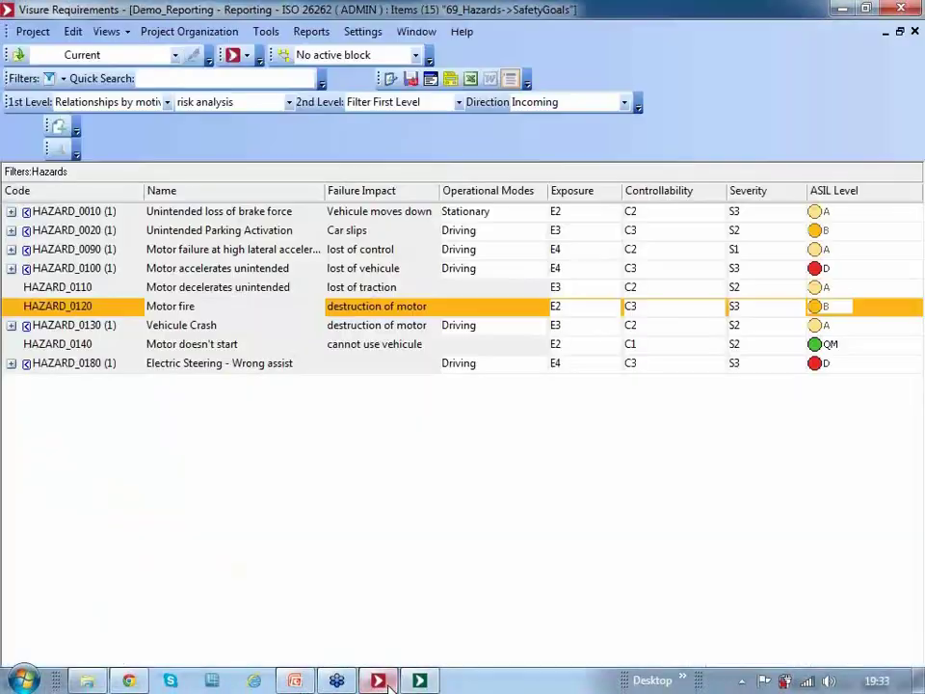
- Check out HAZARD_0140 (Motor doesn't start) and set its Exposure to E4
click(834, 347)
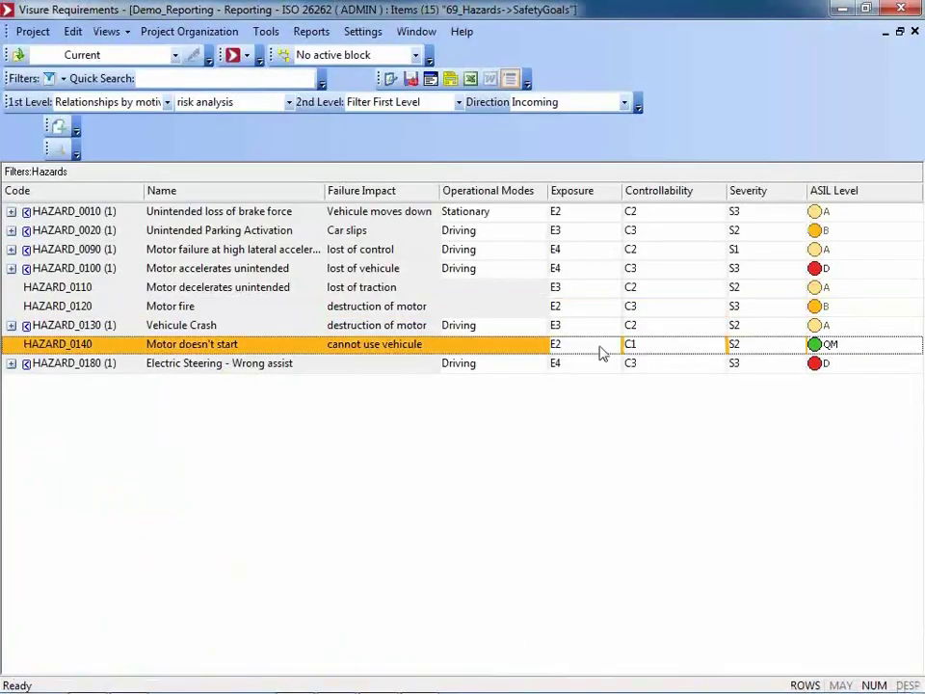
right_click(240, 349)
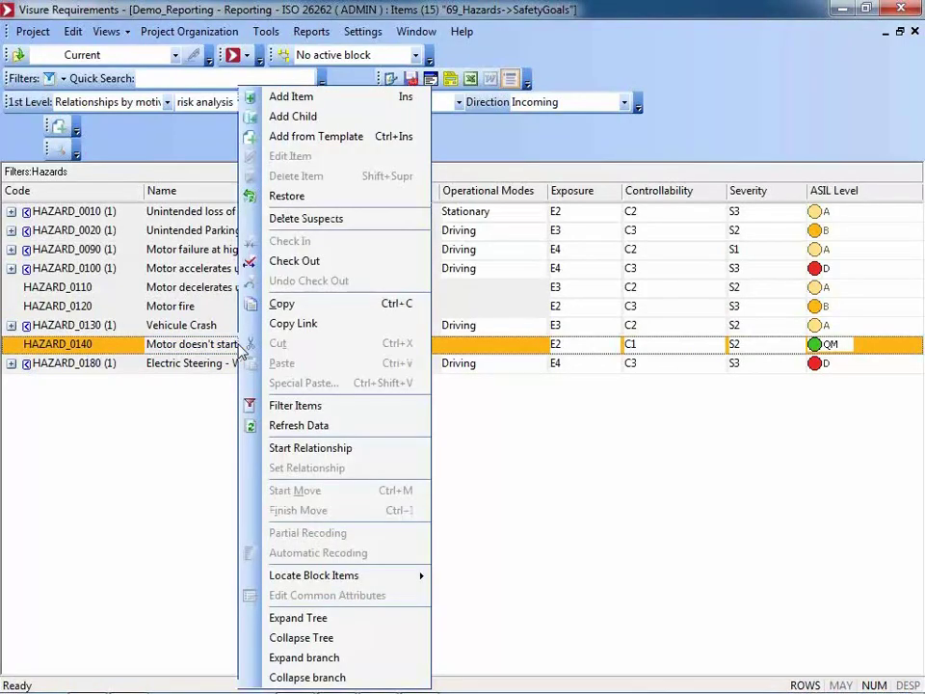
click(327, 262)
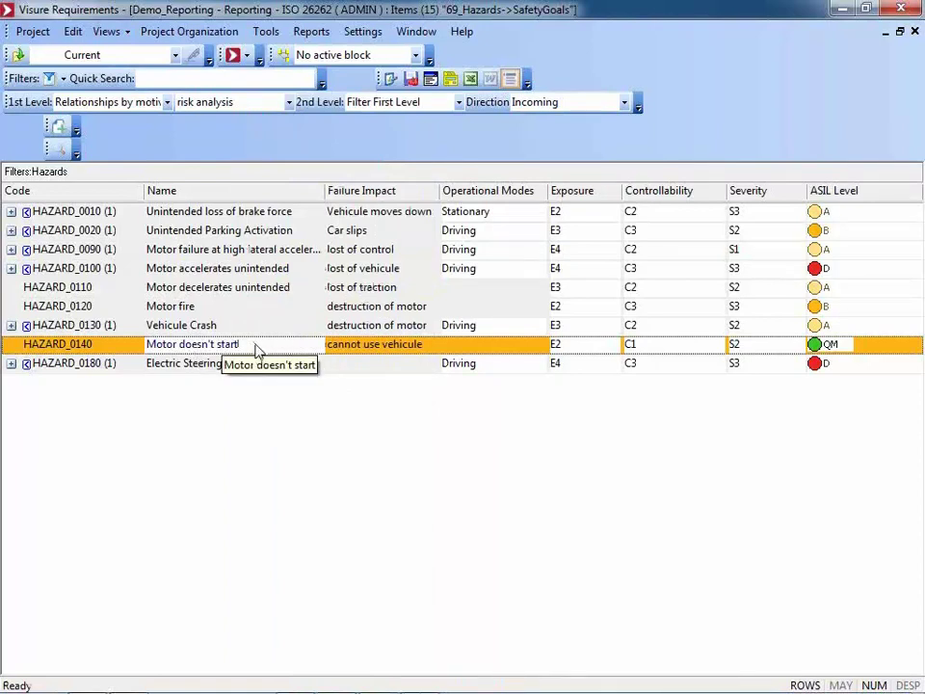
key(Left)
key(Left)
key(Left)
key(Left)
key(Left)
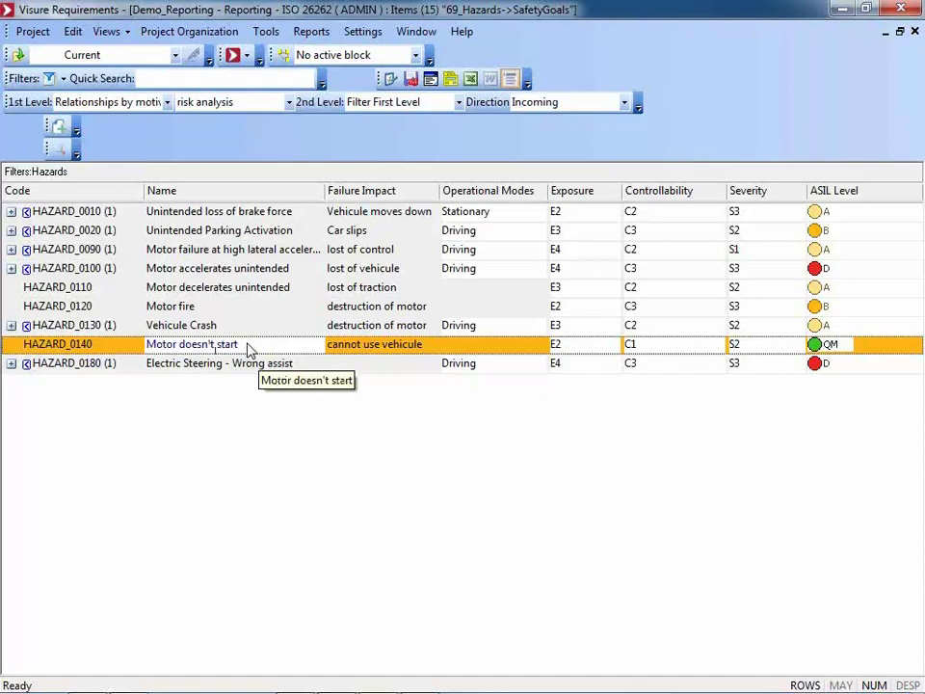
click(594, 351)
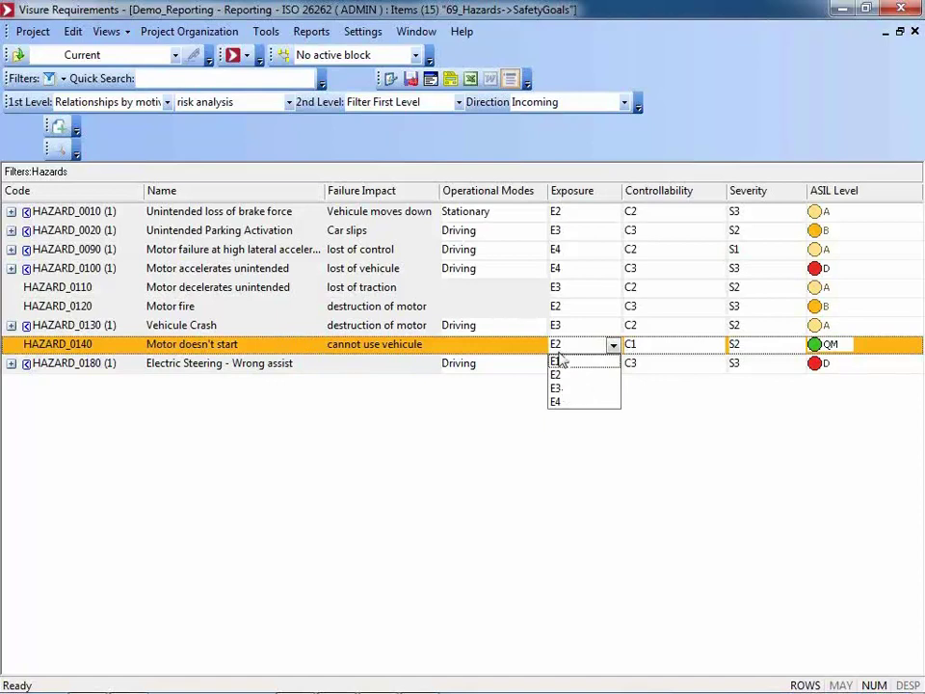
click(566, 401)
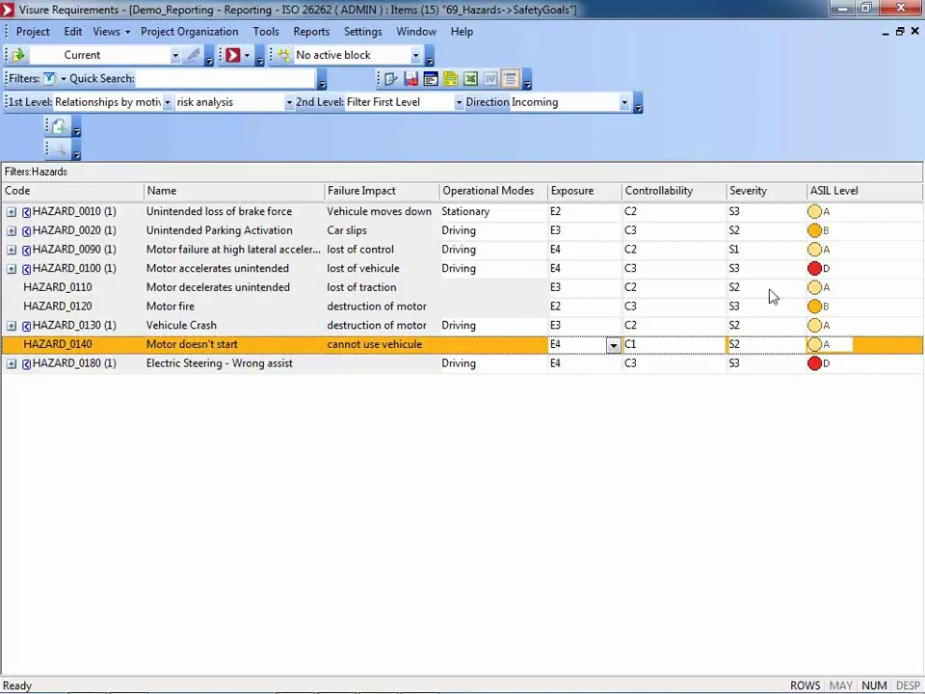
- Check out HAZARD_0100 (Motor accelerates unintended) and set its Controllability to C1
click(809, 273)
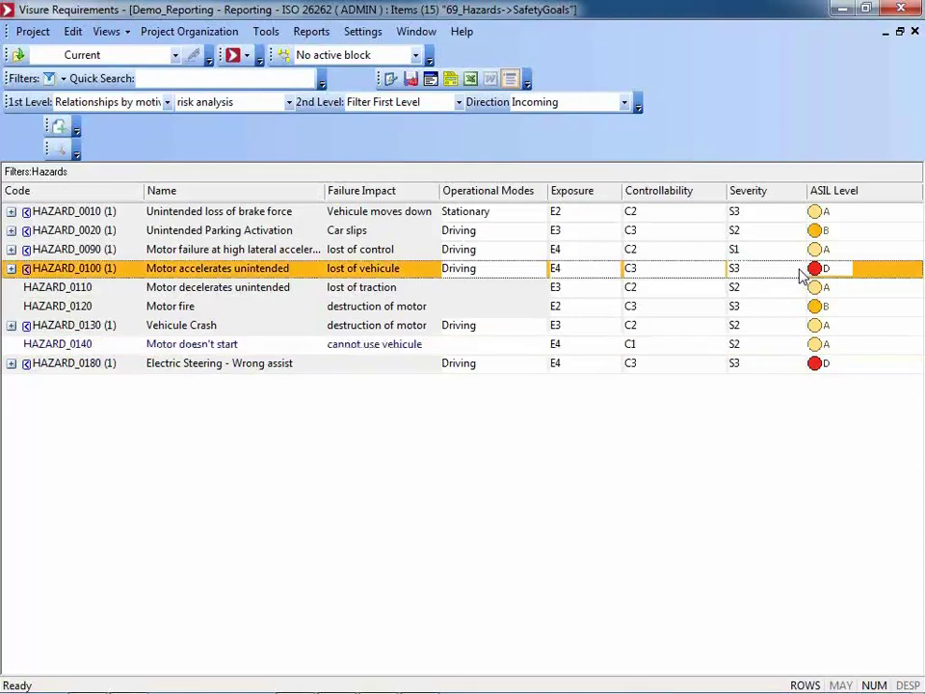
right_click(247, 273)
click(250, 262)
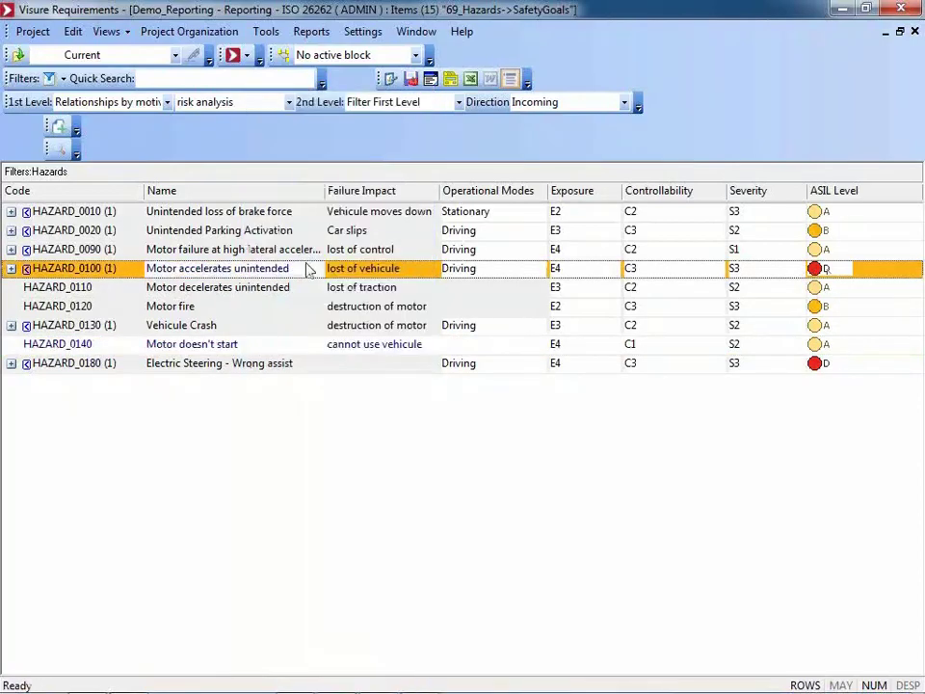
click(663, 274)
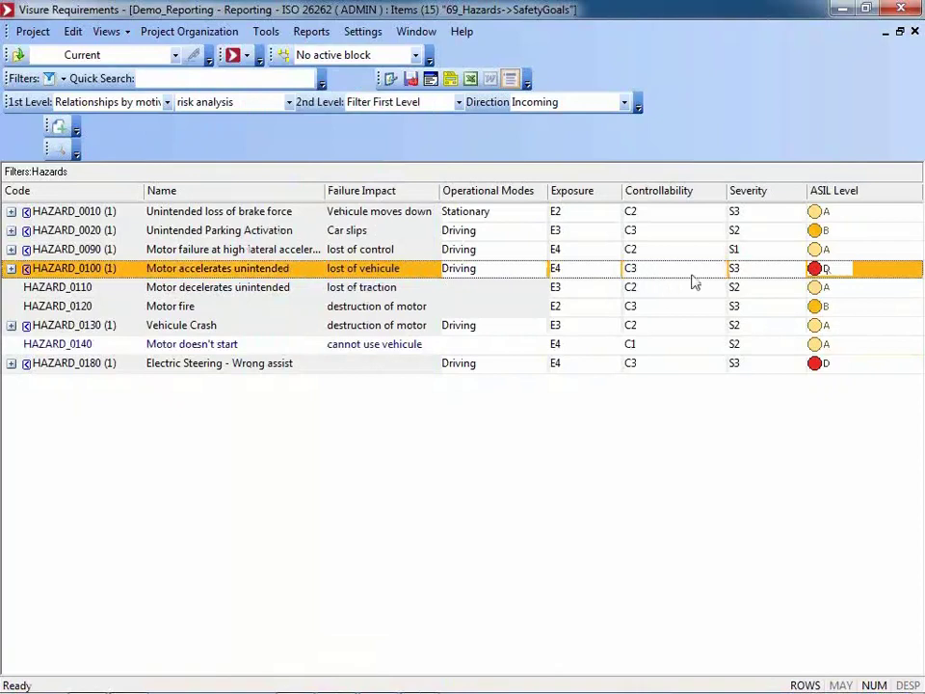
click(694, 277)
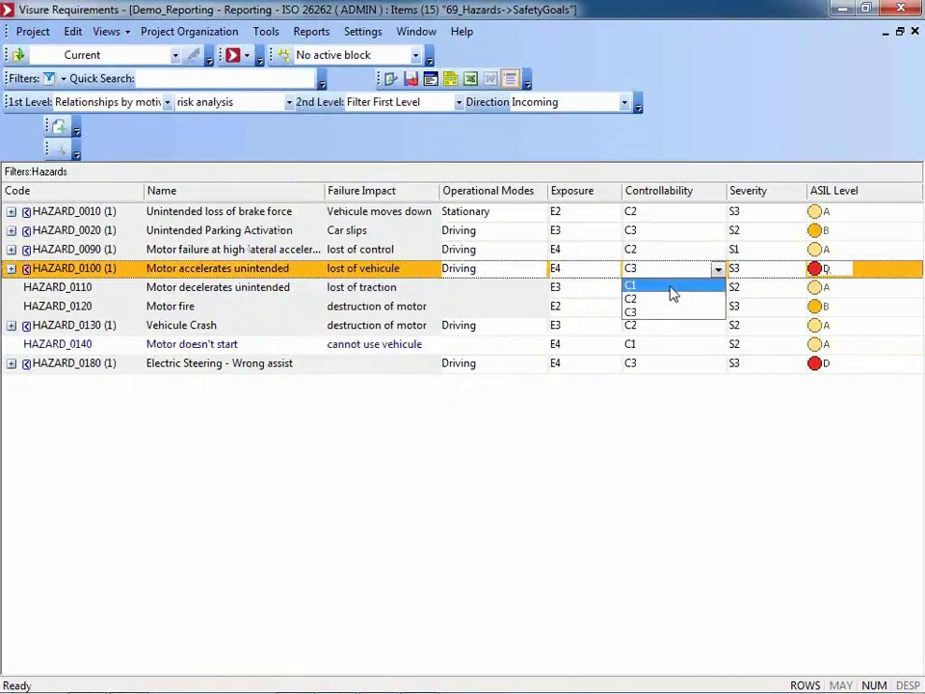
click(674, 287)
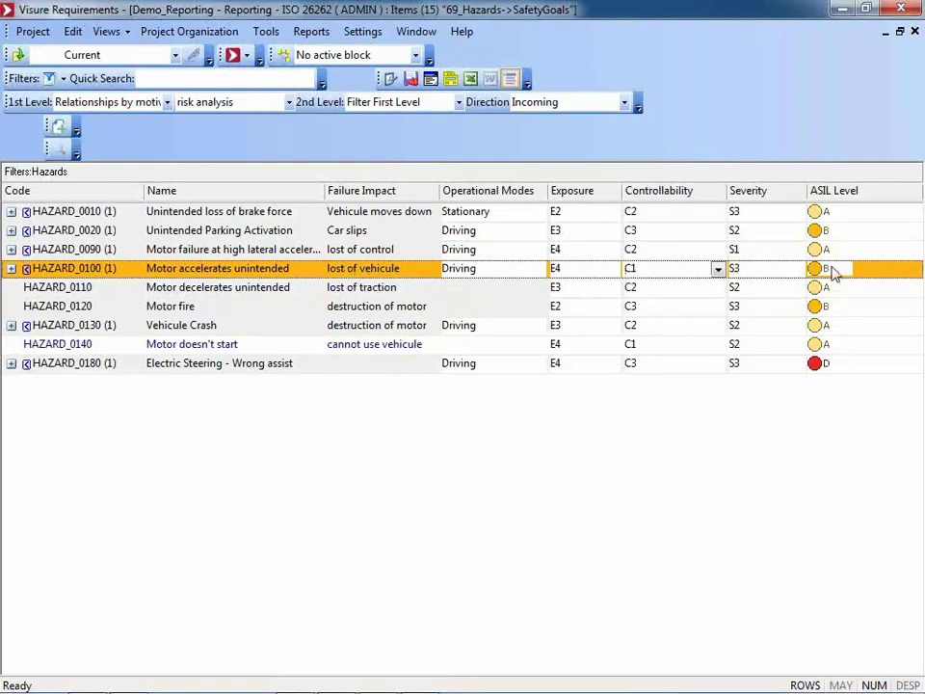
- Regenerate the Hazard Analysis Dashboard for the Hazards block with hyperlinks and traceability to safety goals and test scenarios, and close the report after viewing
click(310, 30)
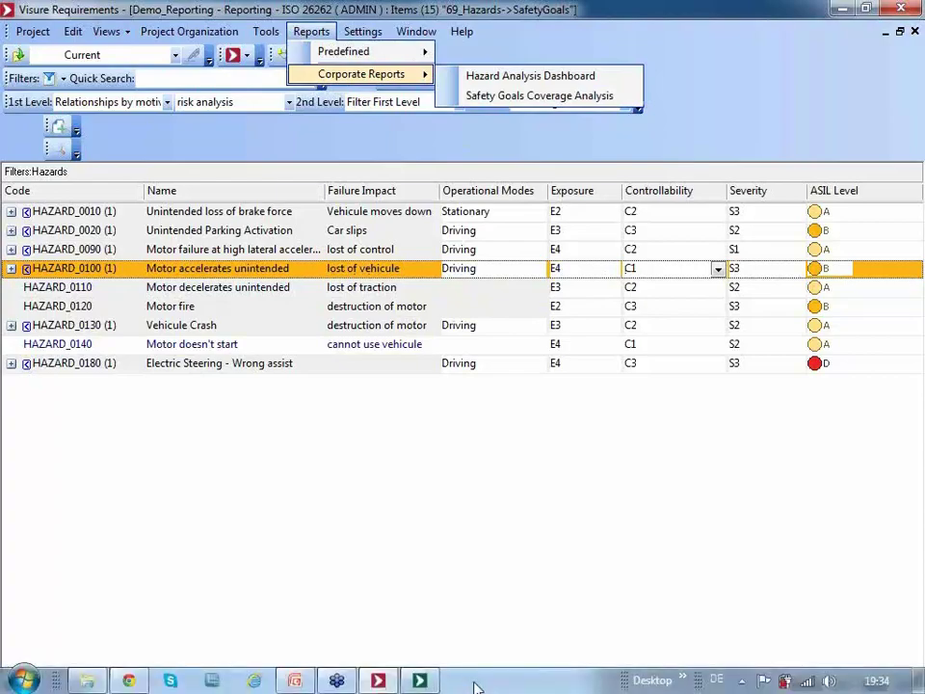
click(420, 681)
click(847, 9)
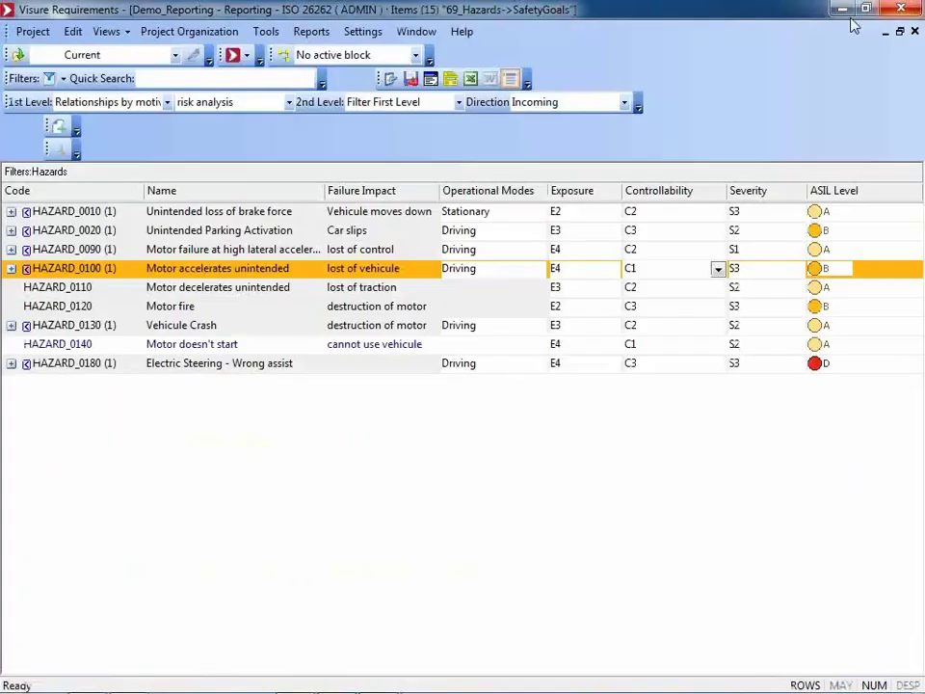
click(310, 31)
mouse_move(364, 74)
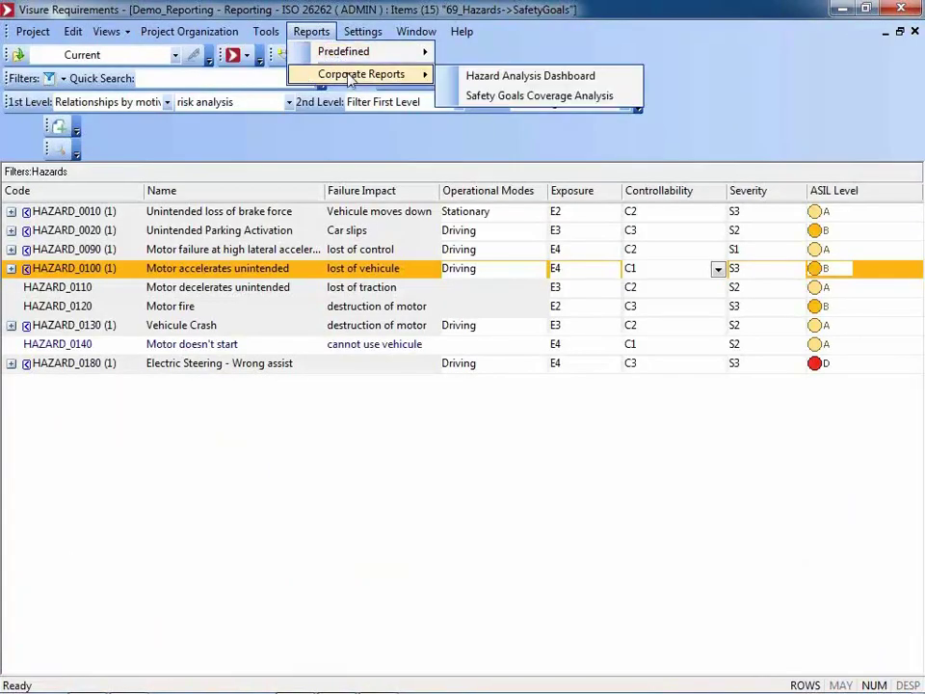
click(535, 76)
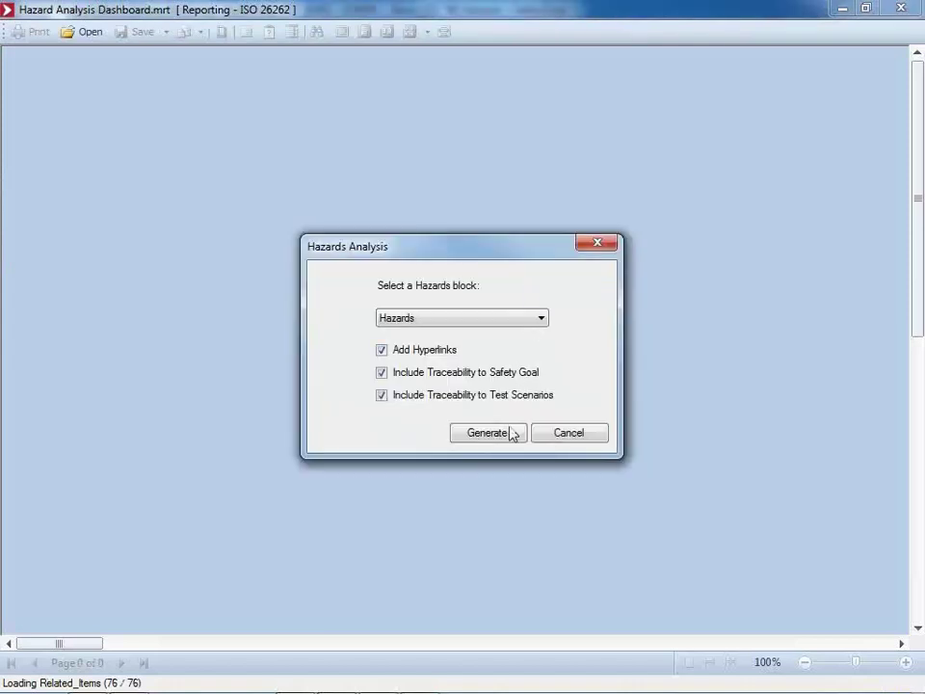
click(510, 432)
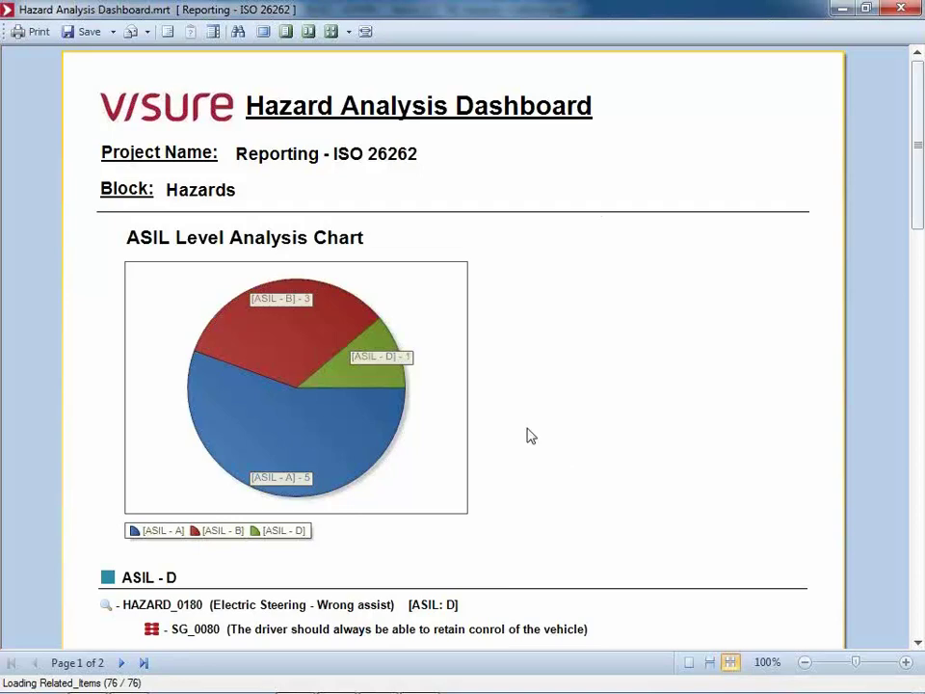
click(903, 11)
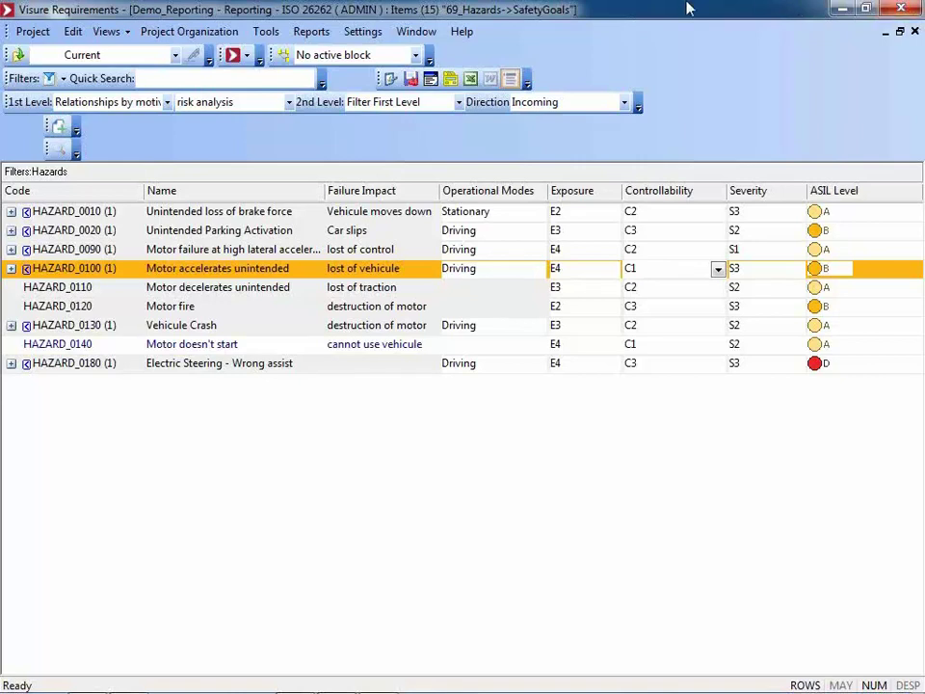
- Switch to the 69_SafetyGoals->FuncSafetyReqs view and generate the Safety Goals Coverage Analysis corporate report
click(247, 55)
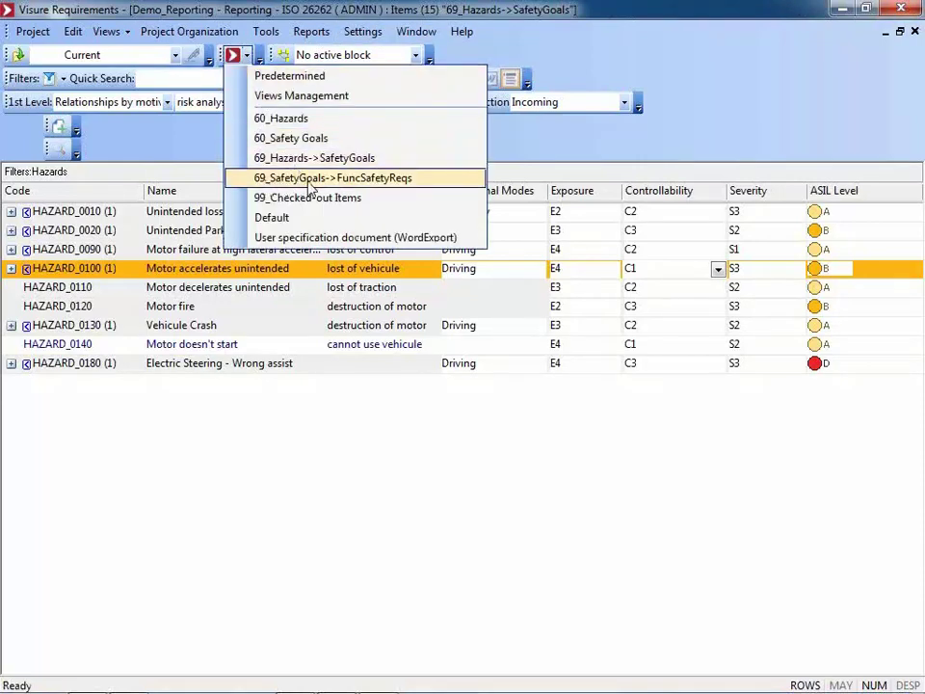
click(309, 181)
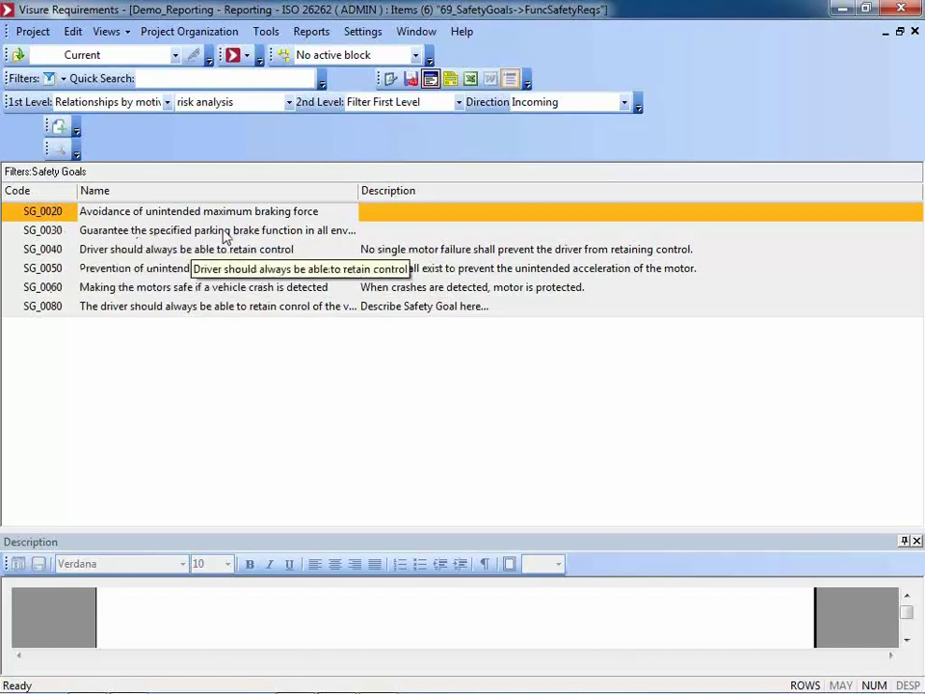
click(311, 31)
mouse_move(346, 74)
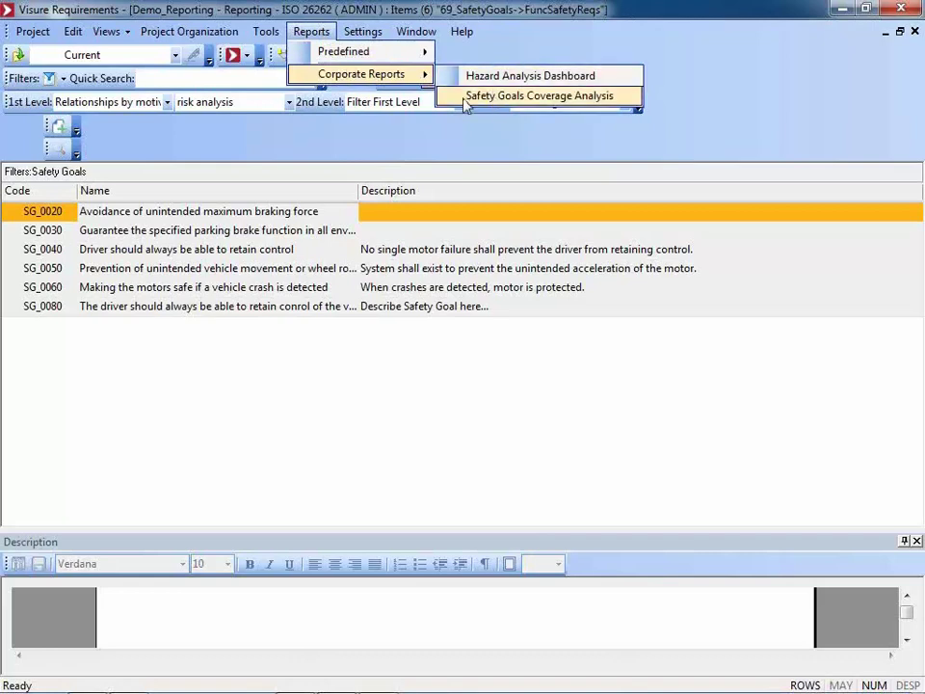
click(580, 99)
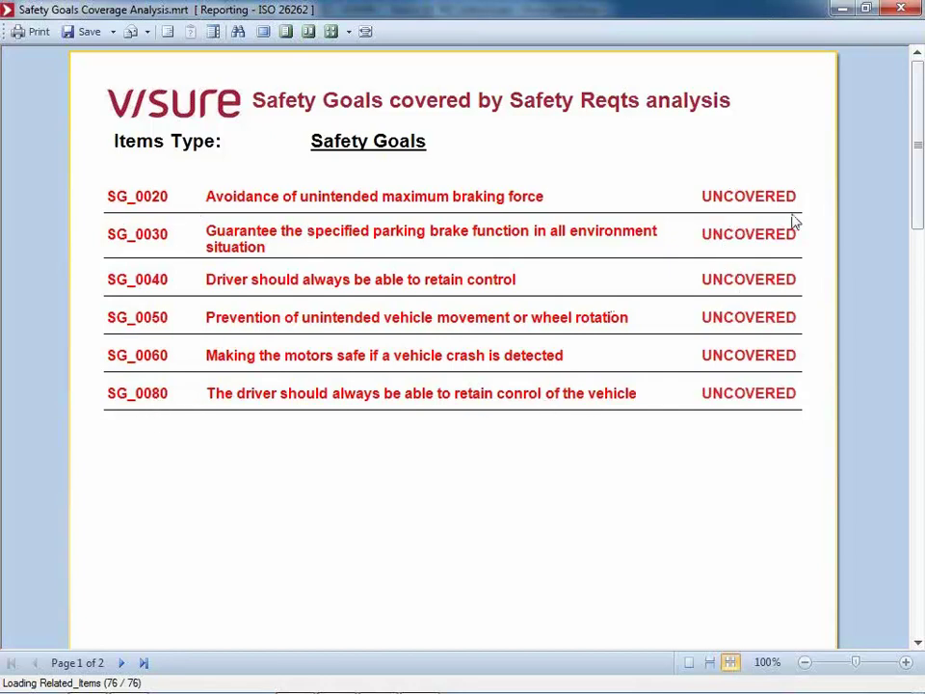
- Review the coverage statistics and the covered/not covered chart on page 2 of the safety goals report, and close it
drag(916, 183, 916, 320)
drag(916, 275, 916, 321)
scroll(453, 347, down, 3)
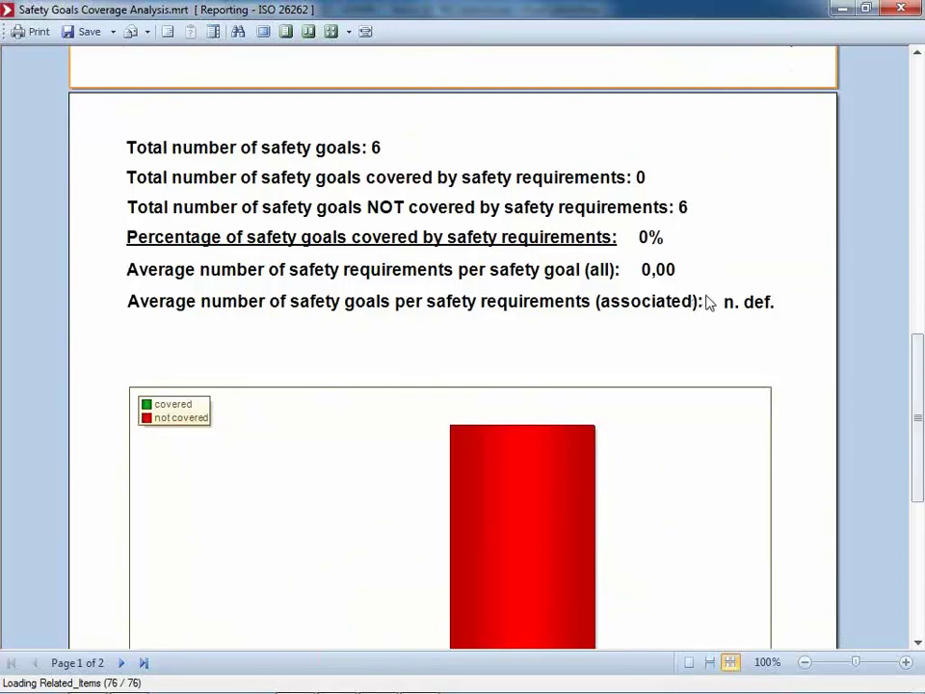
scroll(708, 303, down, 5)
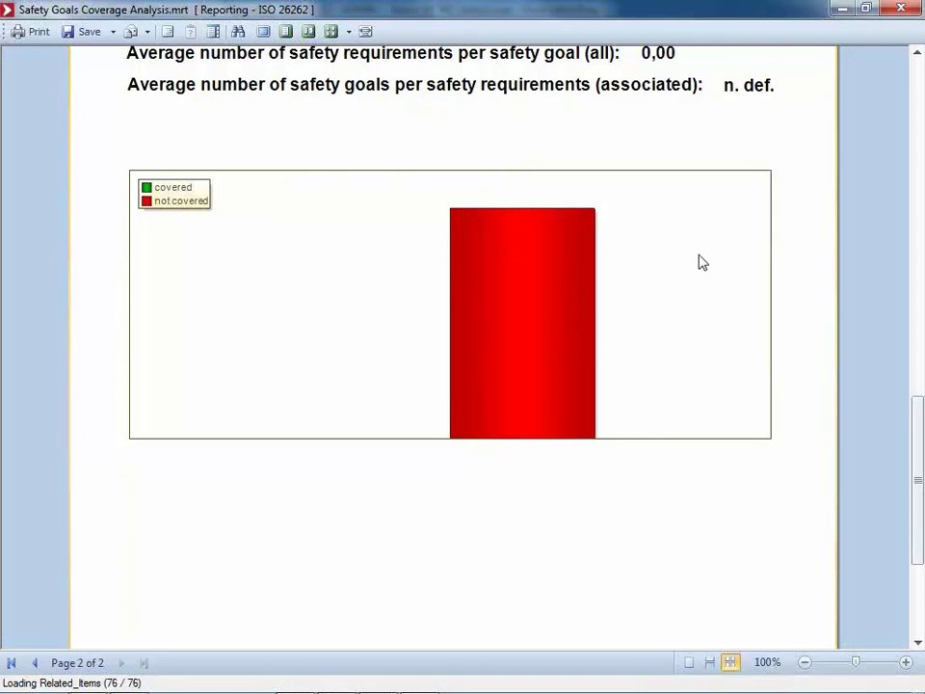
click(902, 10)
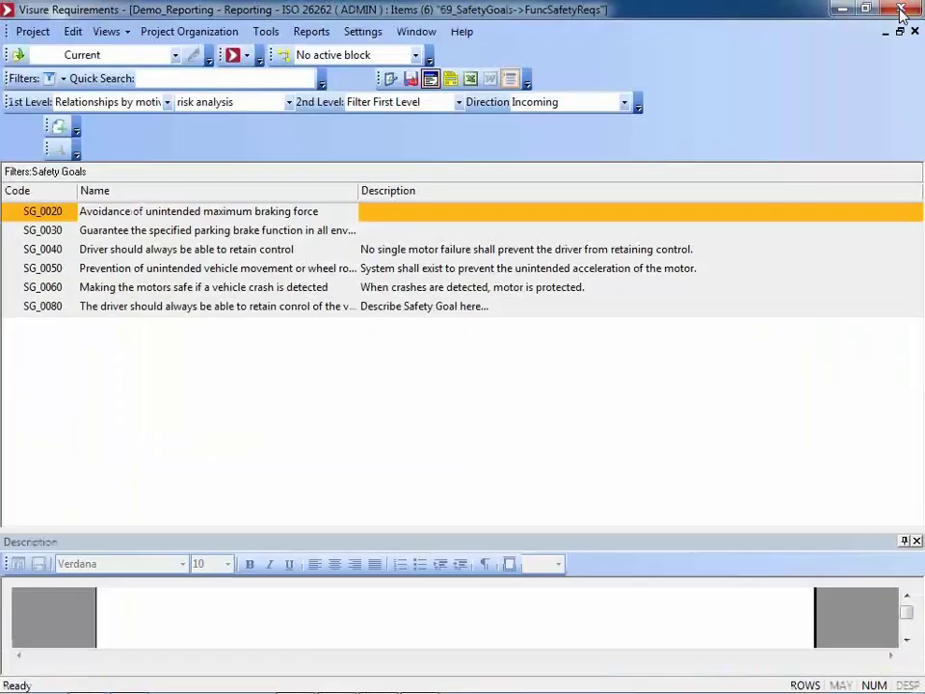
- Create a functional safety requirement for SG_0030 named "a new functional safety requirement", described as "This is the description...", and widen the Code column to fit
click(113, 238)
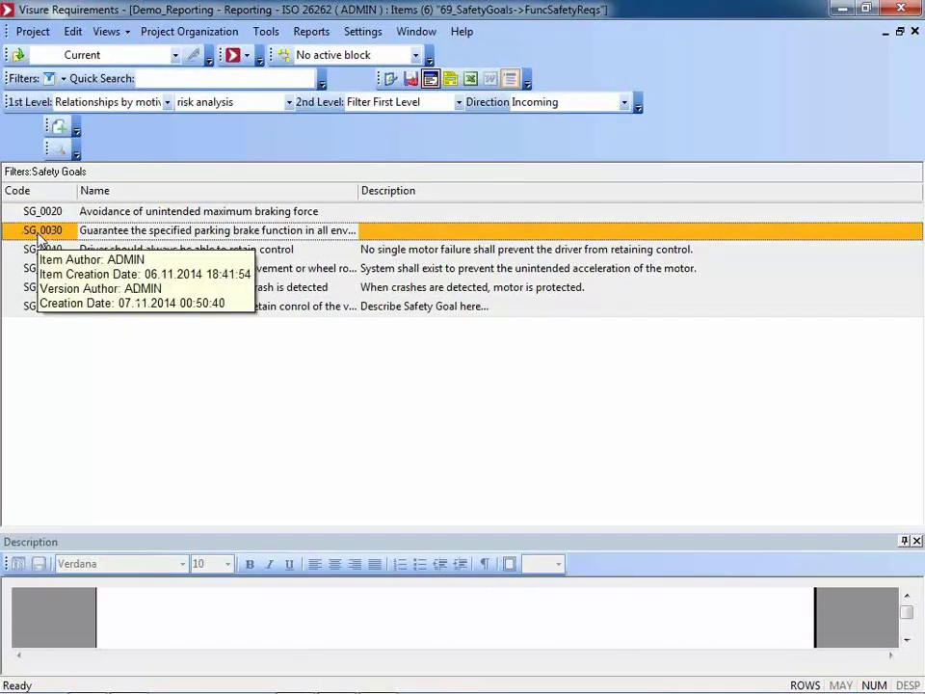
click(56, 128)
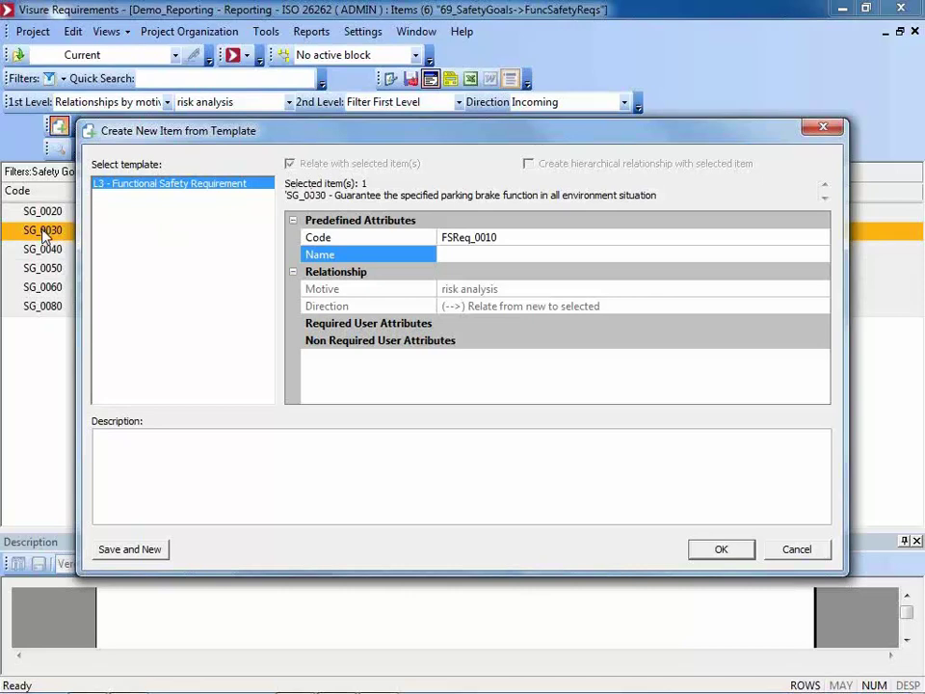
click(502, 254)
text(a new functionel)
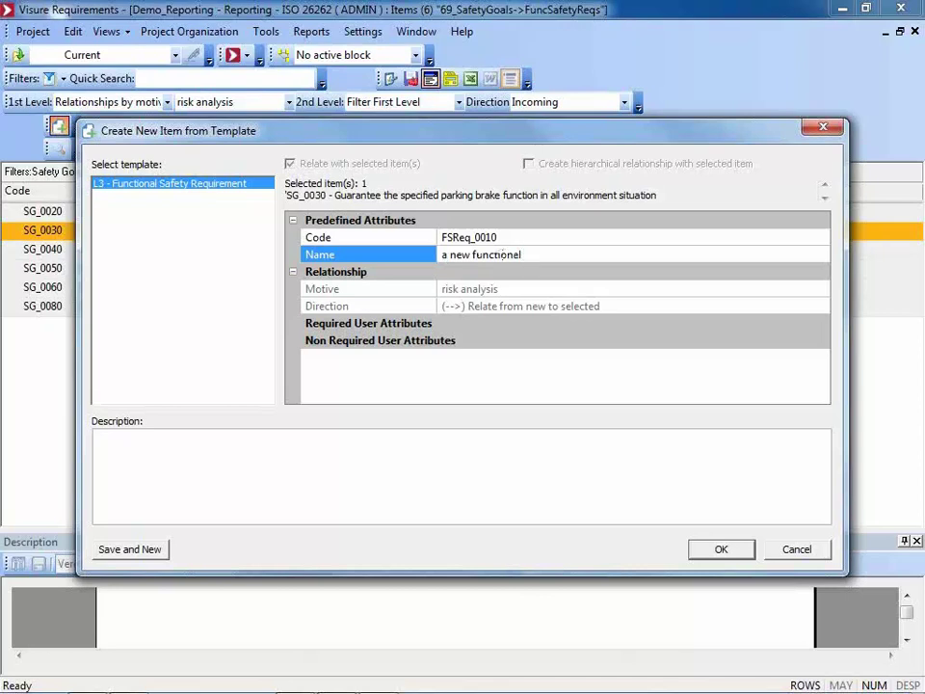
text( safety requirement)
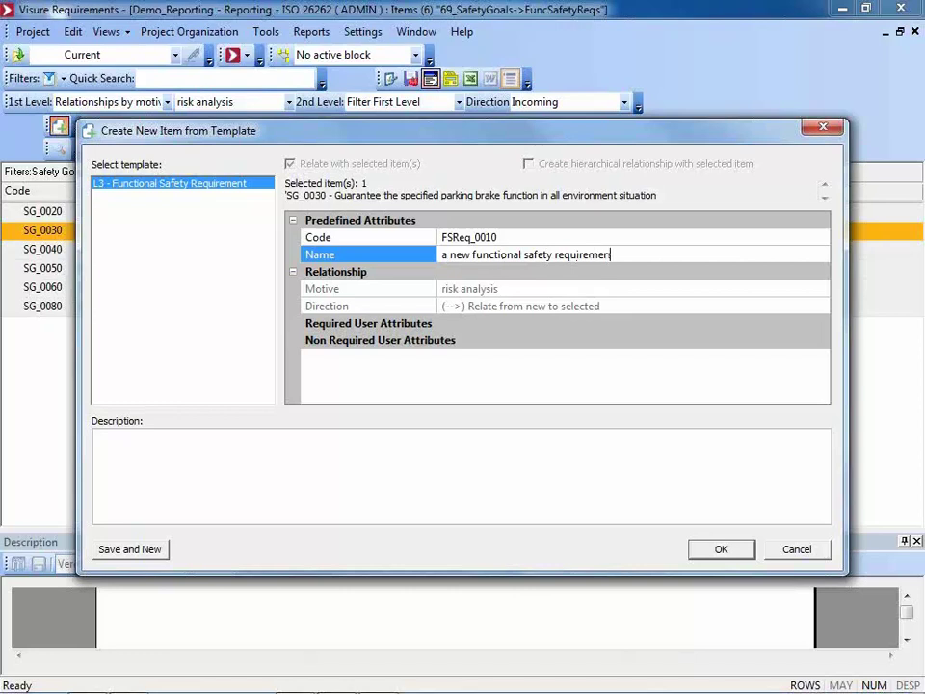
click(199, 448)
text(This i)
text(s the descr)
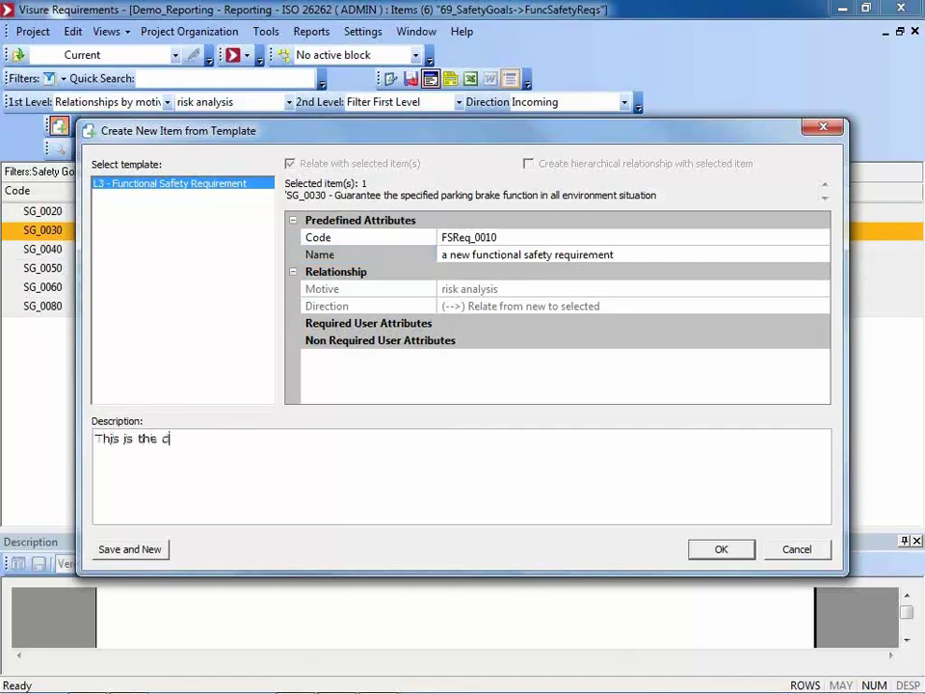
text(iption...)
click(737, 557)
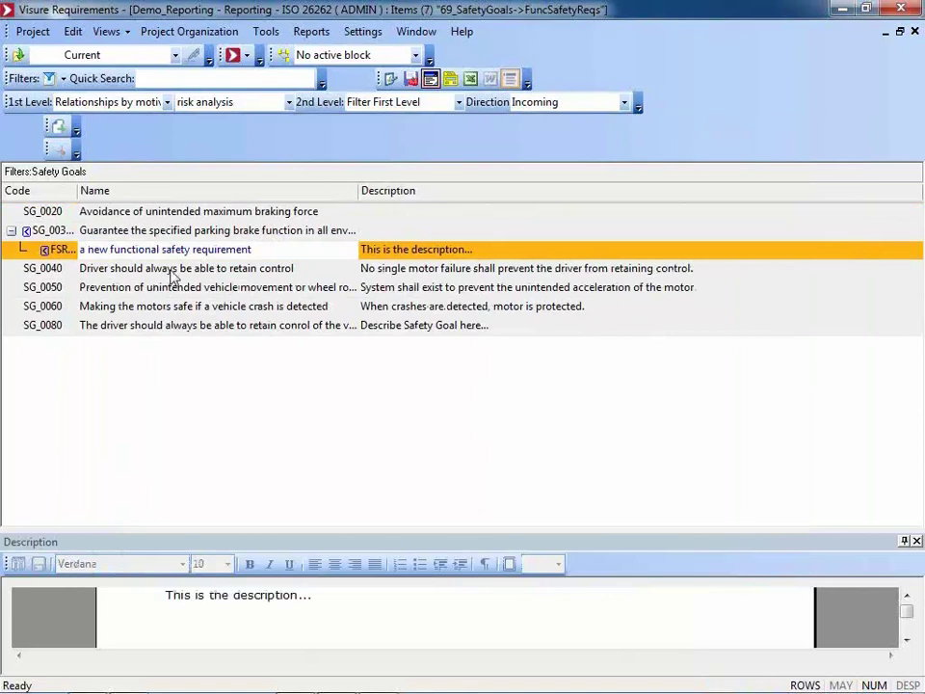
double_click(77, 189)
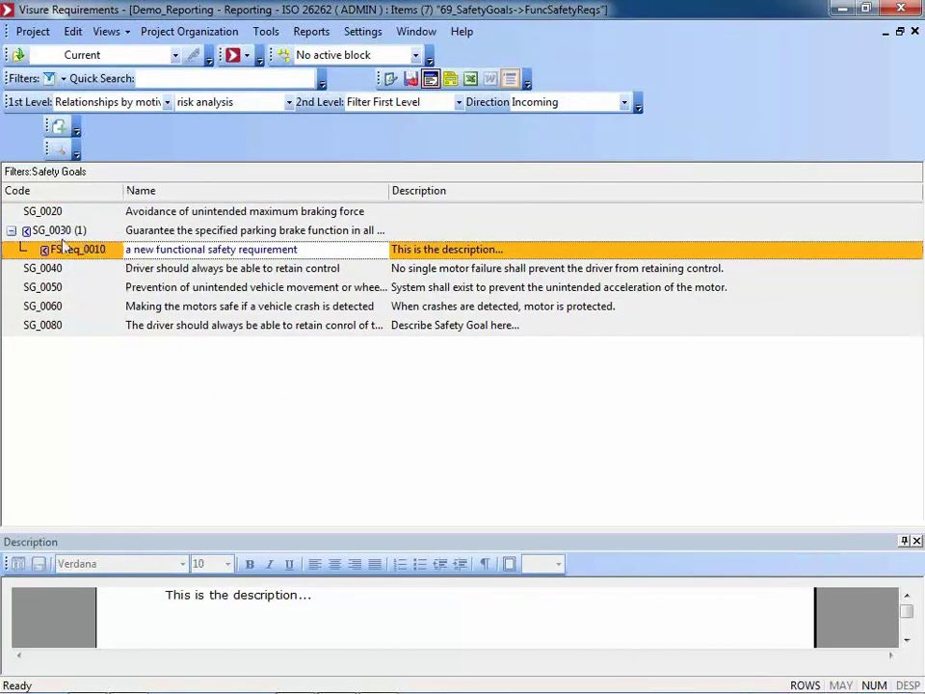
mouse_move(109, 256)
mouse_move(73, 236)
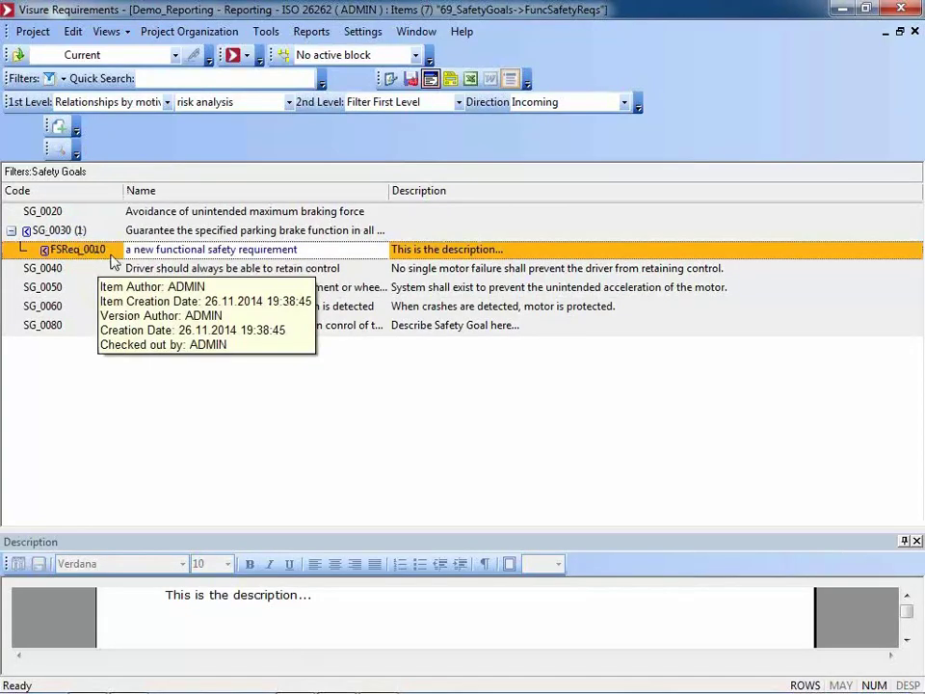
- Create a second functional safety requirement from the template for SG_0050, named "aaa" with the description "sdfgsd"
click(111, 287)
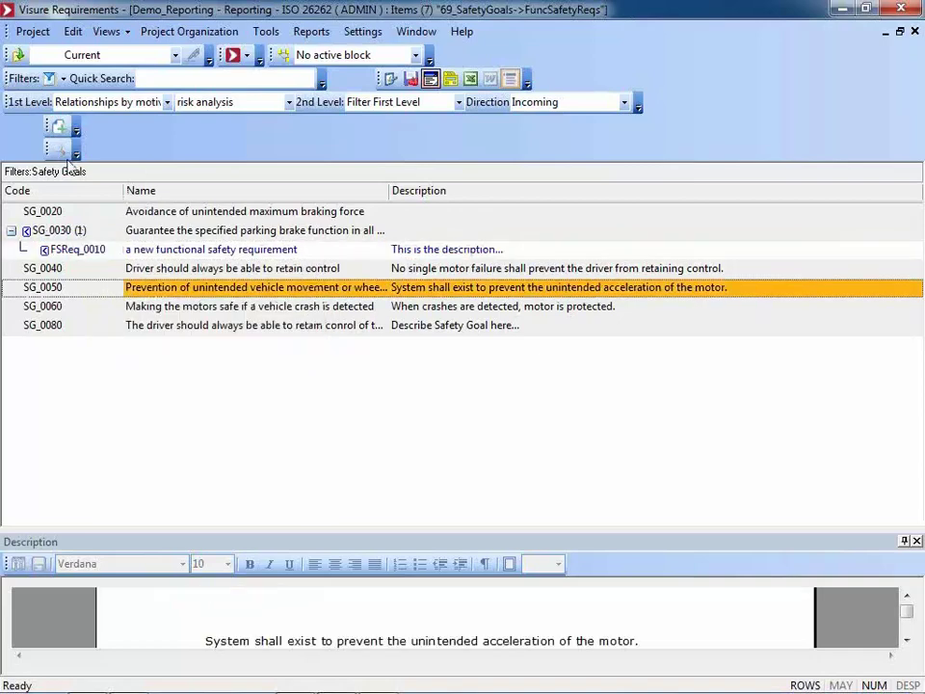
click(58, 128)
click(471, 256)
text(aaa)
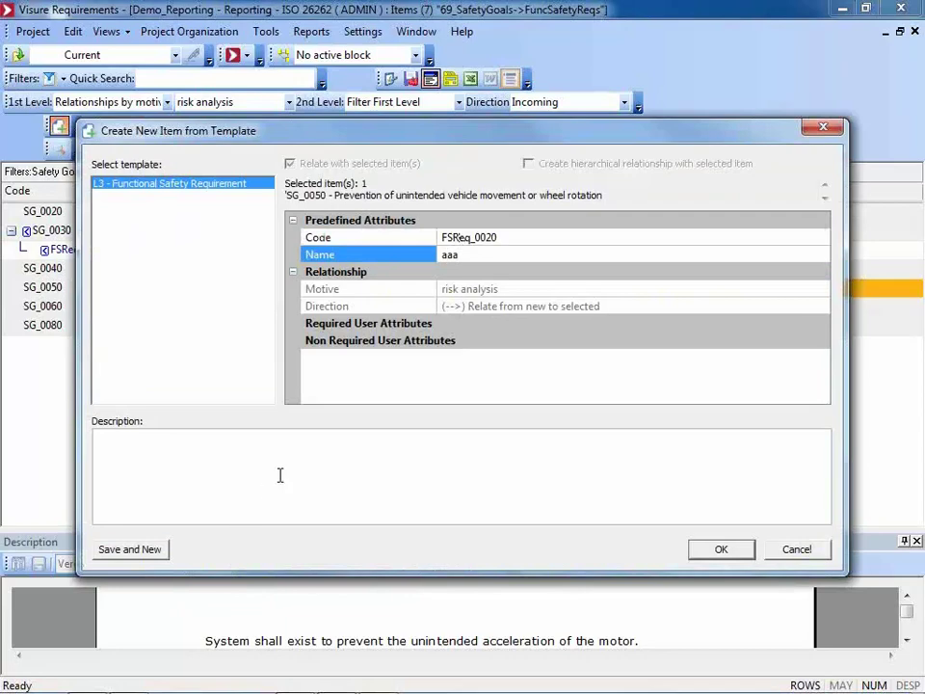
click(279, 474)
text(sdfgsd)
click(713, 548)
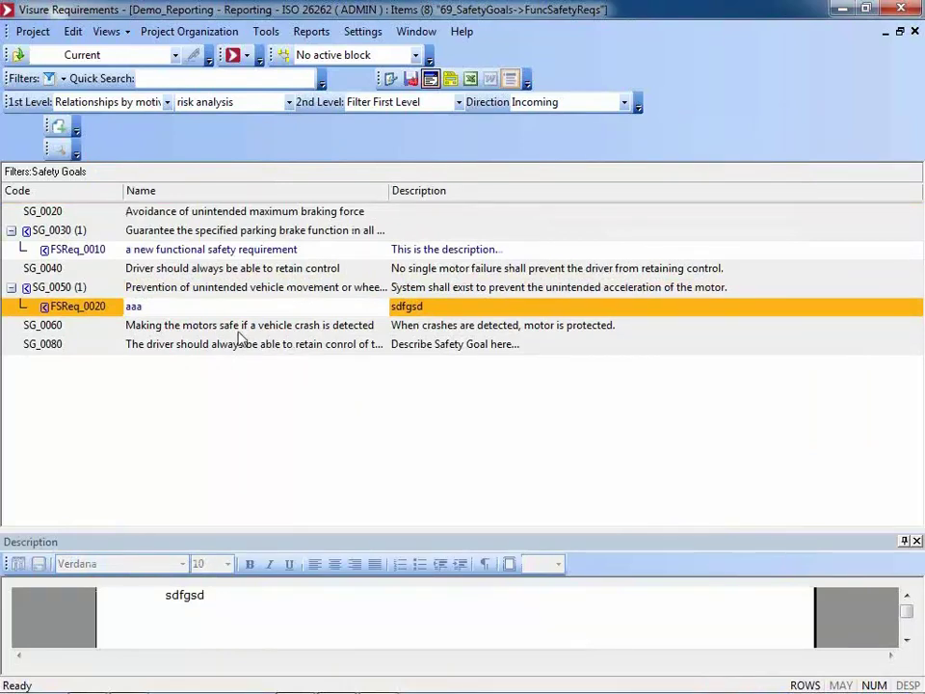
- Relate requirement "aaa" to safety goals SG_0020, SG_0030 and SG_0060 with the risk analysis motive, and expand SG_0060
click(144, 310)
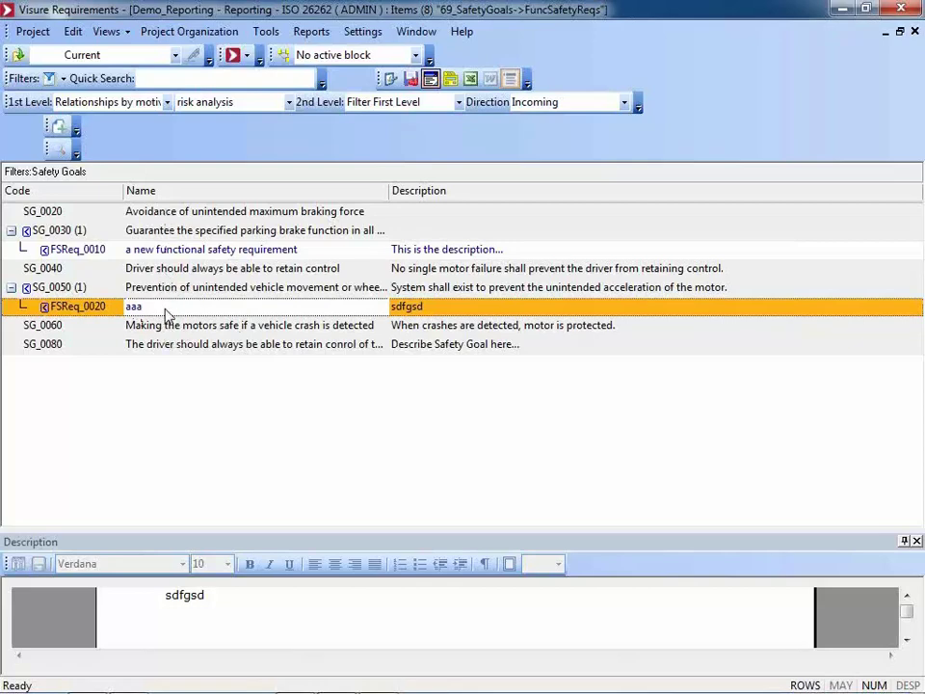
right_click(167, 319)
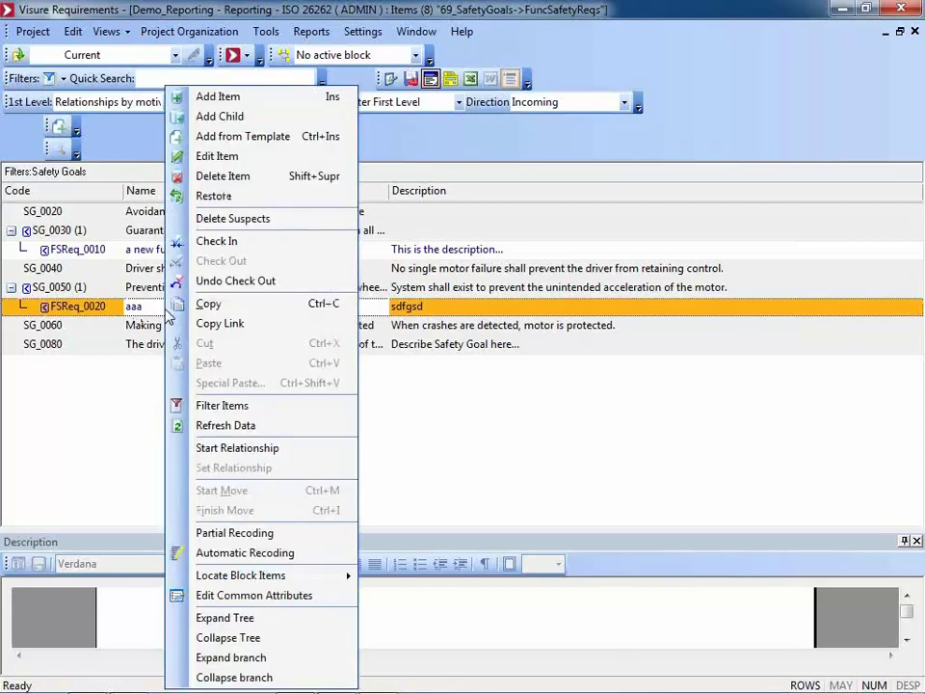
click(255, 449)
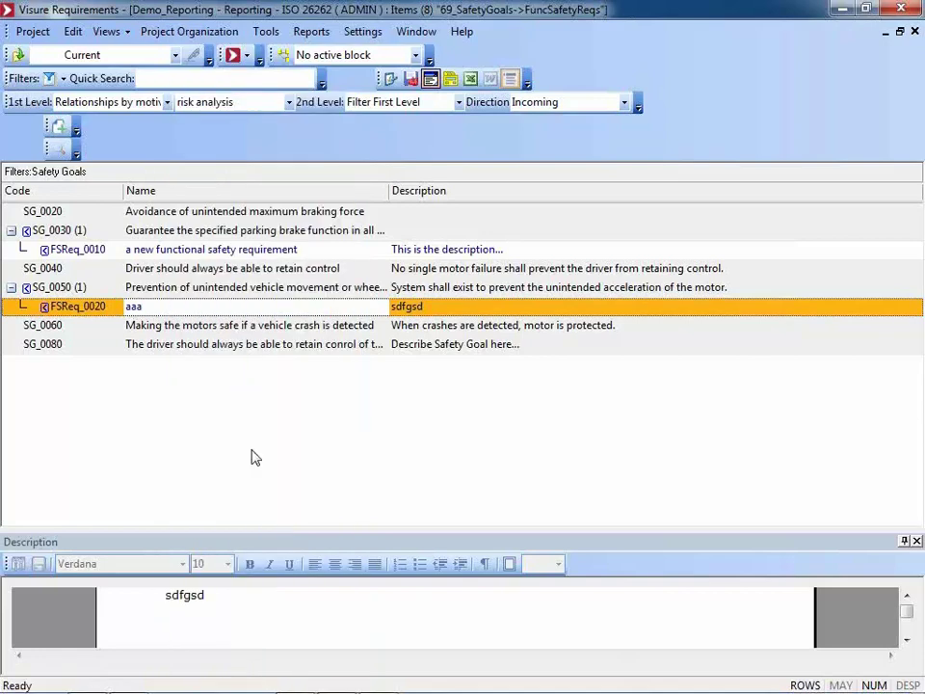
click(168, 211)
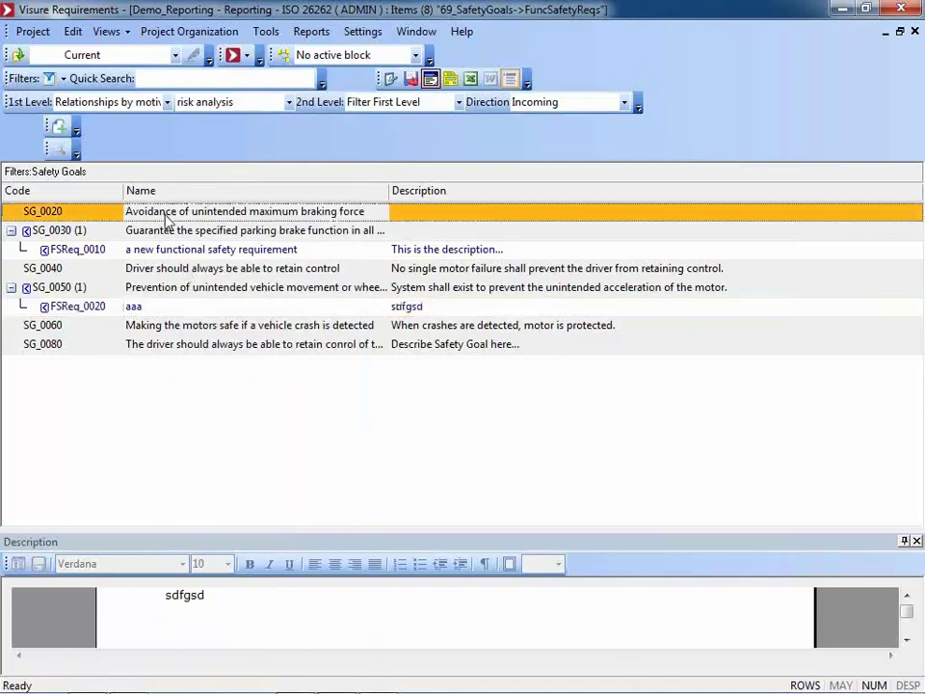
ctrl+click(204, 327)
ctrl+click(173, 232)
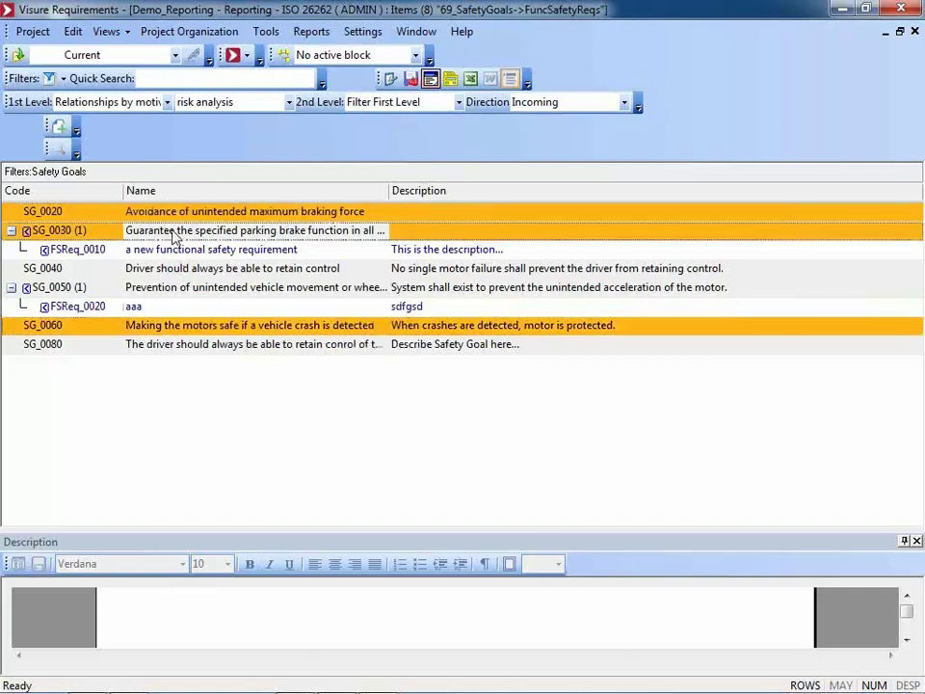
right_click(174, 236)
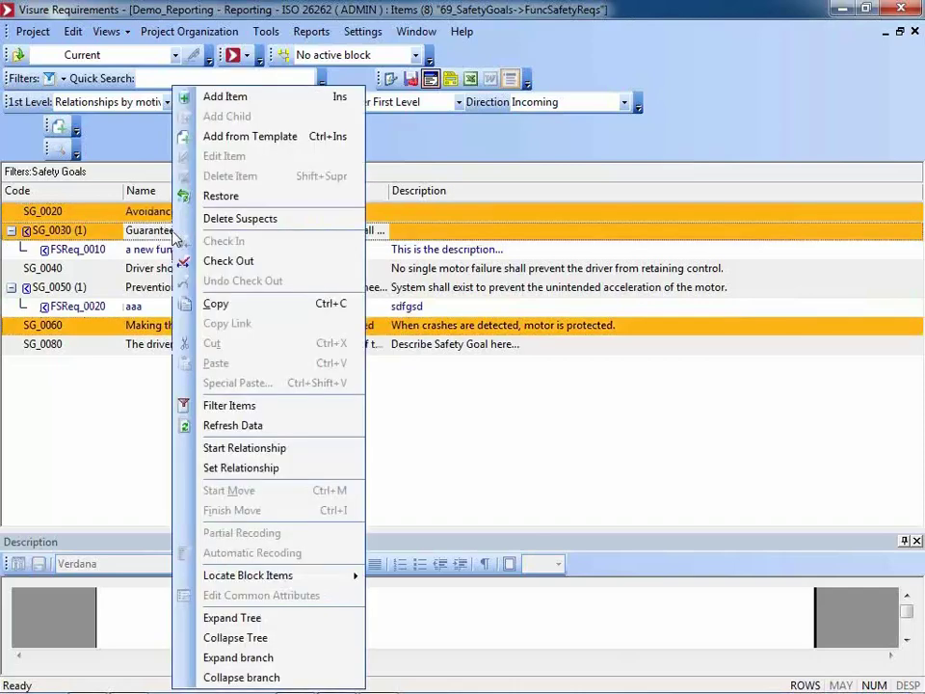
click(275, 469)
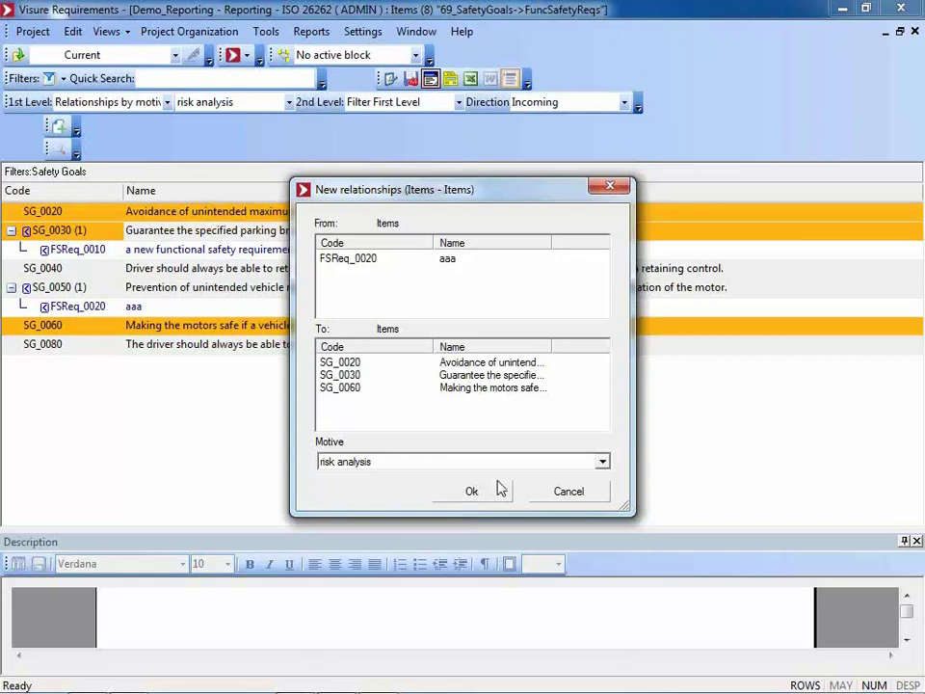
click(602, 462)
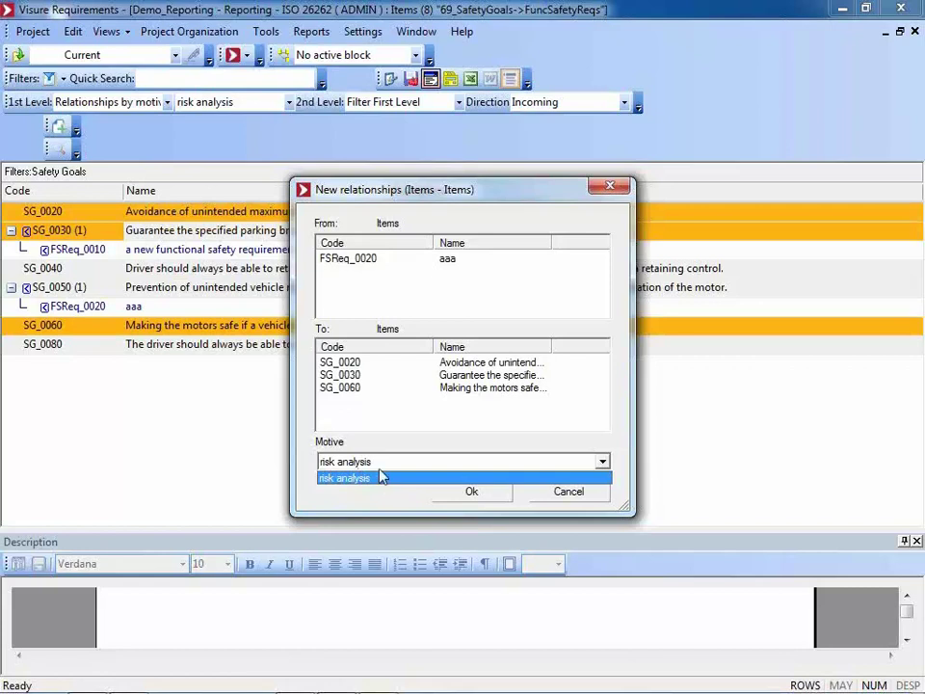
click(415, 479)
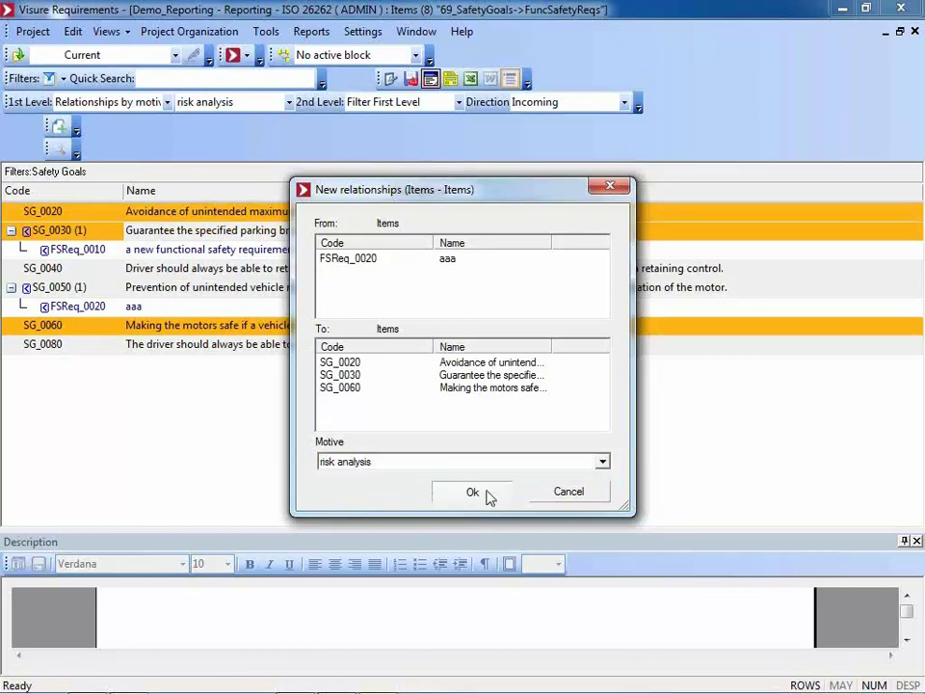
click(486, 495)
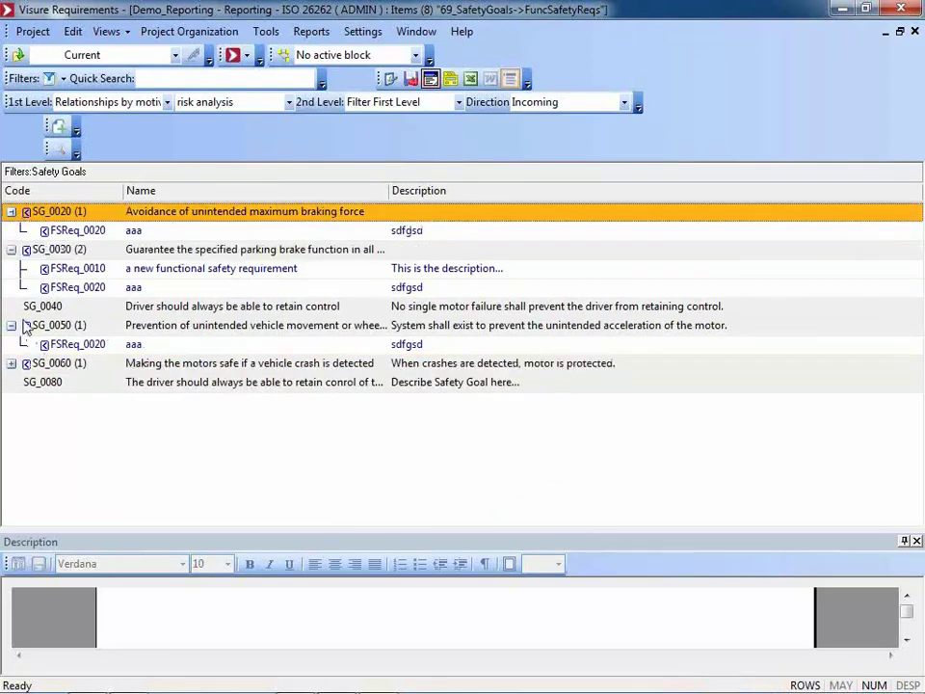
click(14, 367)
click(12, 363)
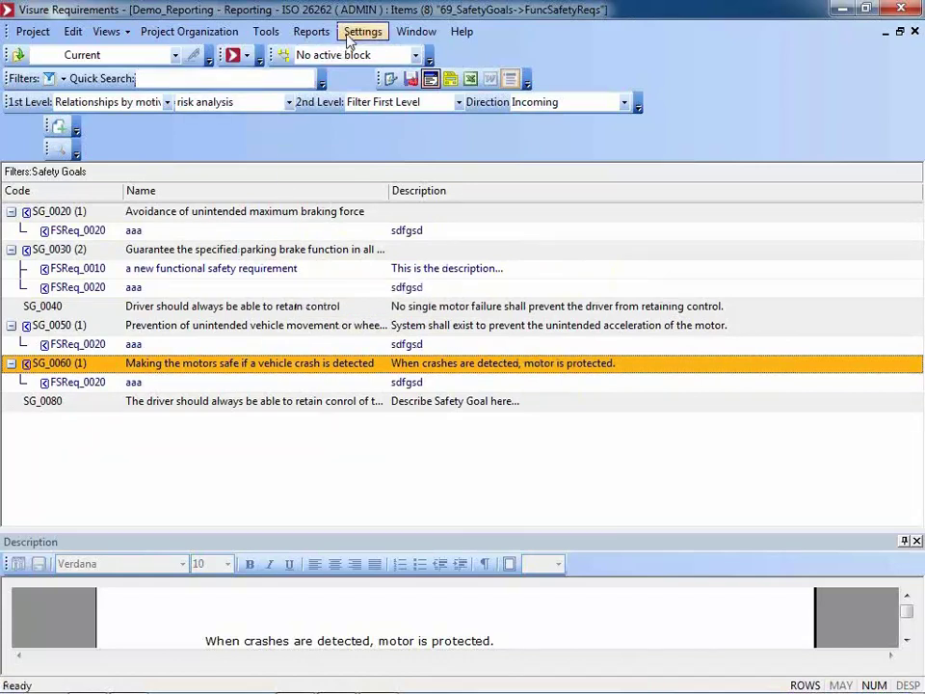
- Regenerate the Safety Goals Coverage Analysis corporate report for the updated safety goals
click(311, 32)
mouse_move(377, 77)
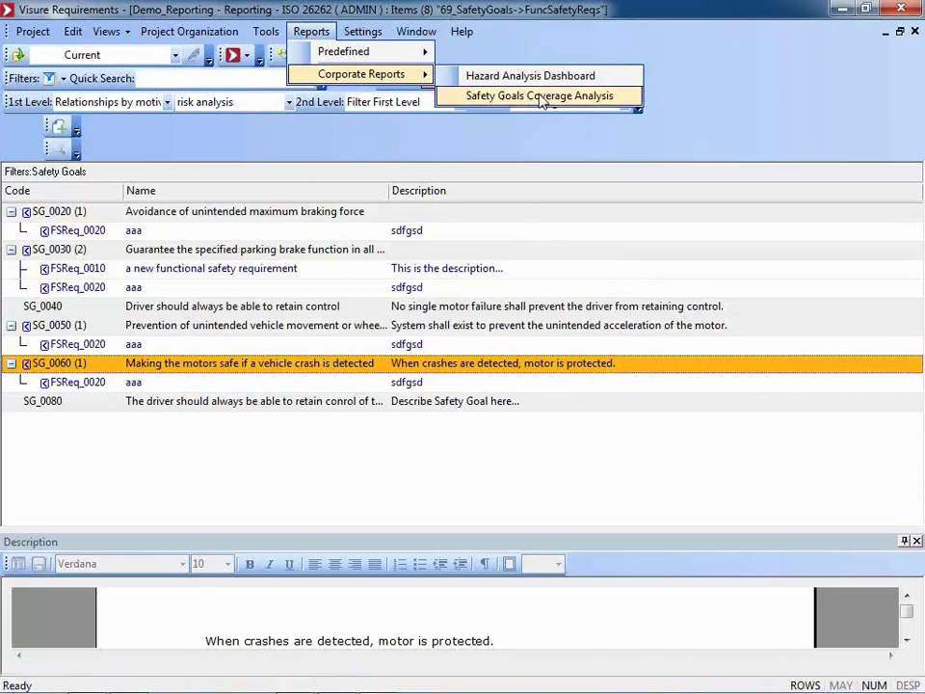
click(499, 96)
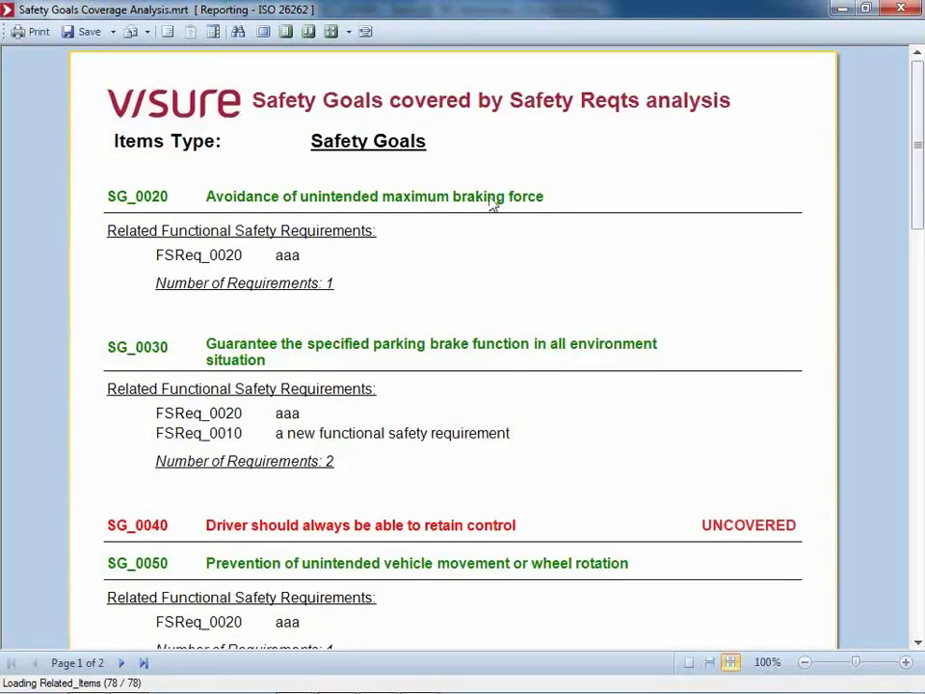
- Examine the covered and uncovered goals, coverage statistics and chart in the regenerated report, and close it
scroll(546, 239, down, 2)
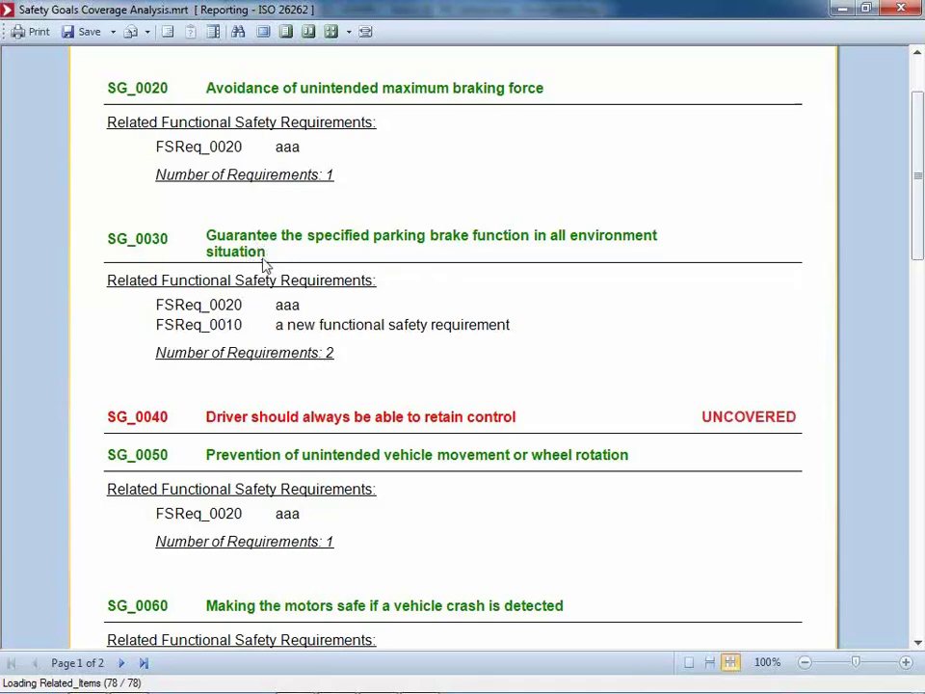
scroll(610, 430, down, 3)
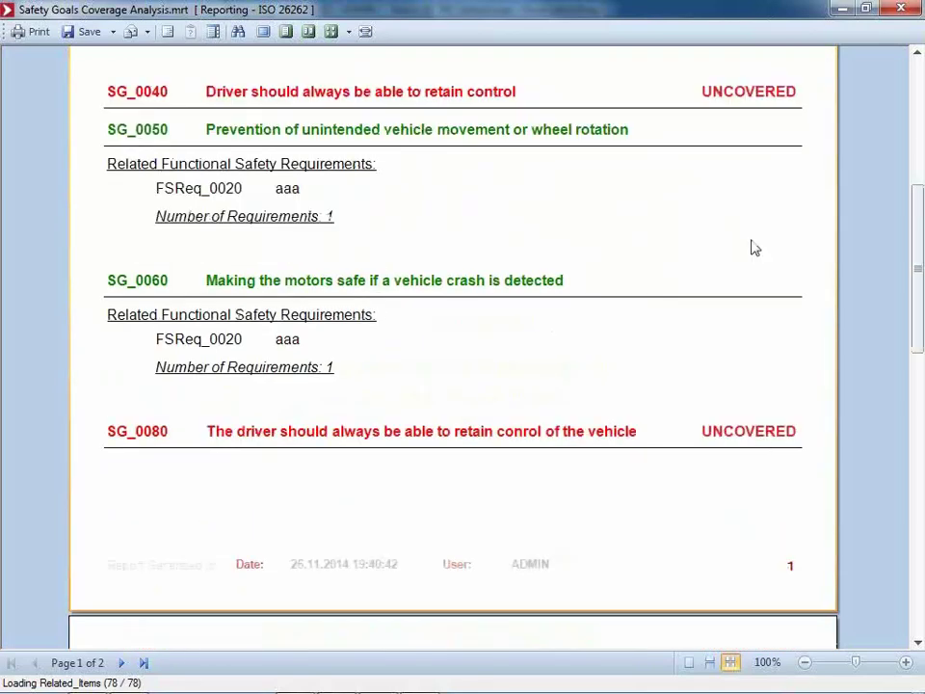
scroll(733, 478, down, 3)
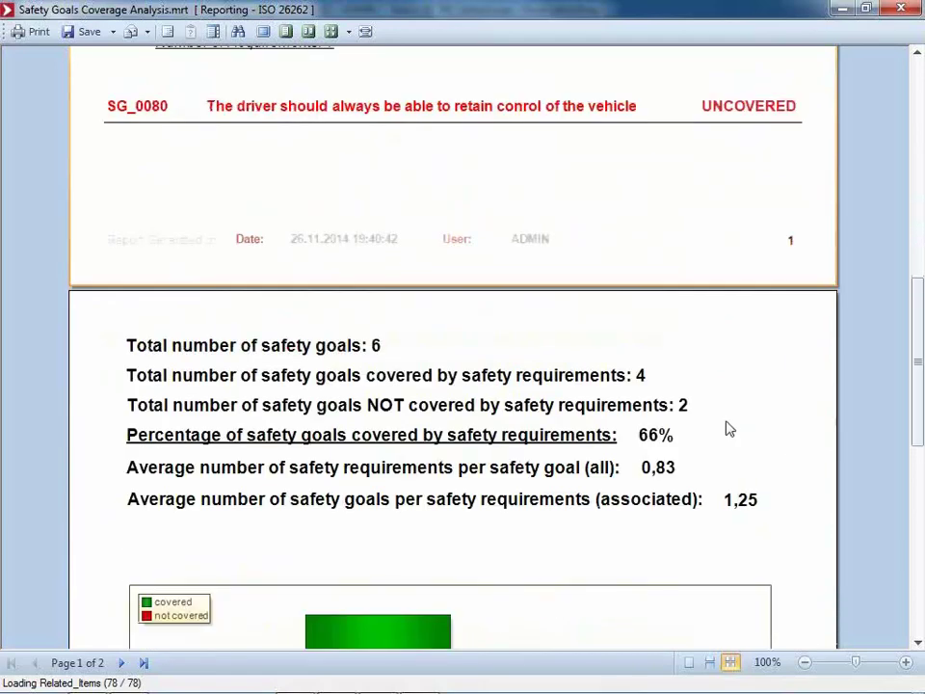
scroll(725, 427, down, 2)
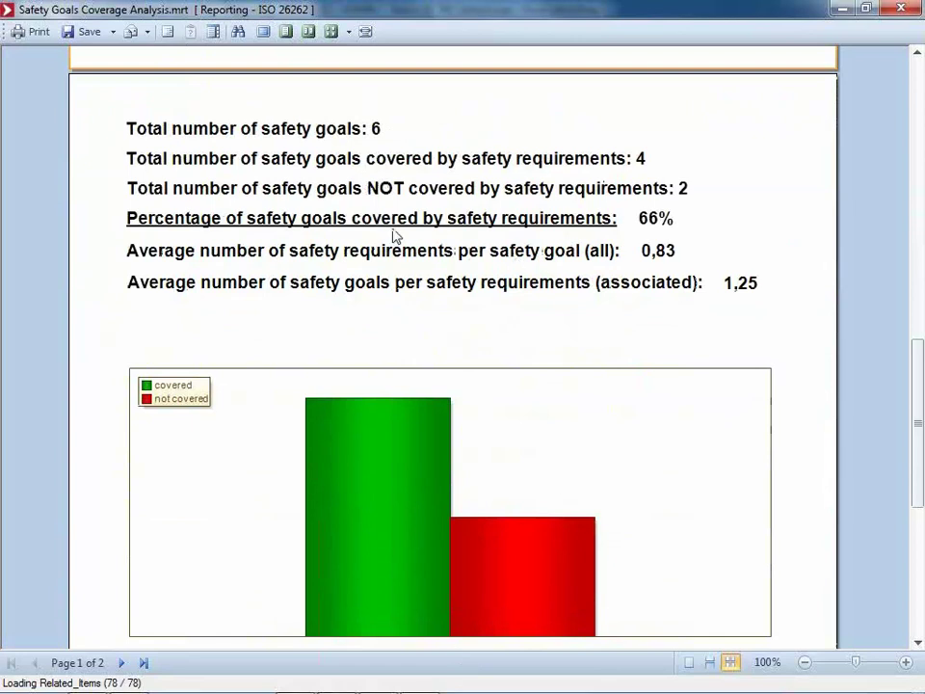
click(902, 12)
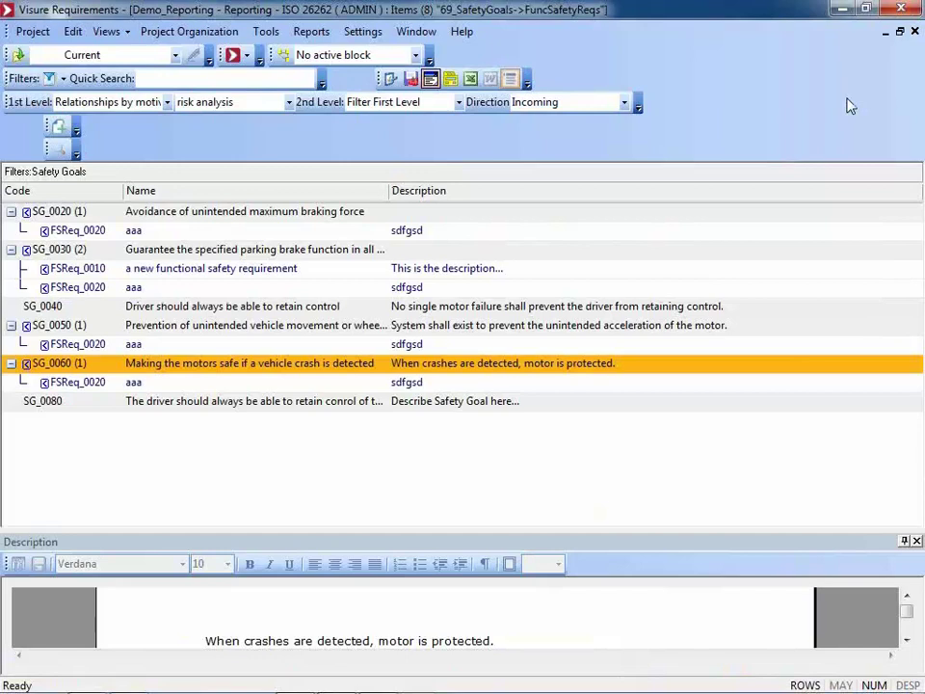
- Restart Visure Requirements and open the Documents with sub-types project through the Demo - Reporting connection
click(902, 10)
double_click(57, 255)
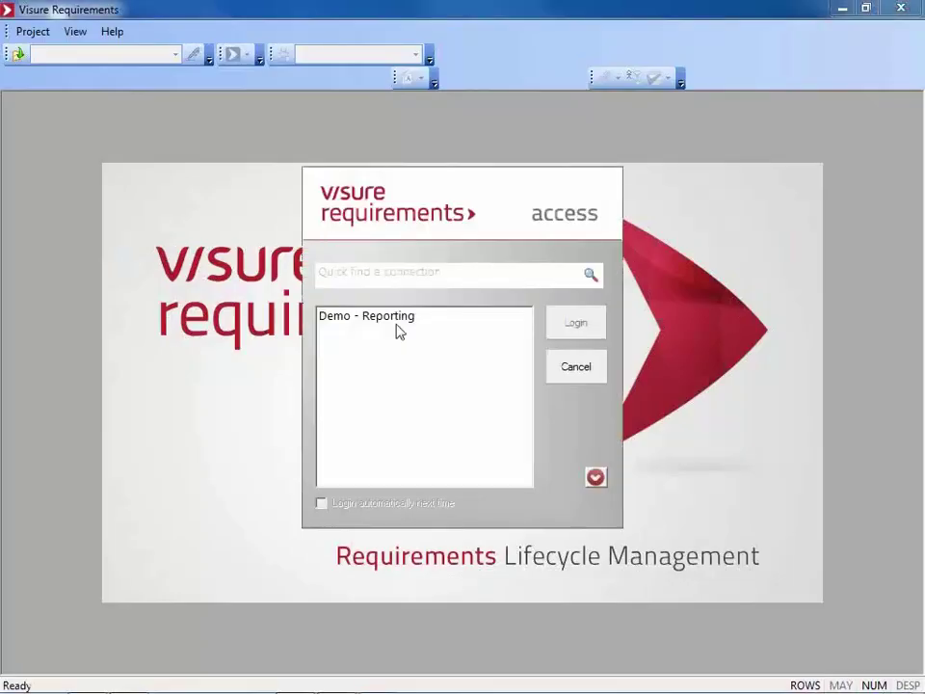
click(406, 324)
double_click(406, 325)
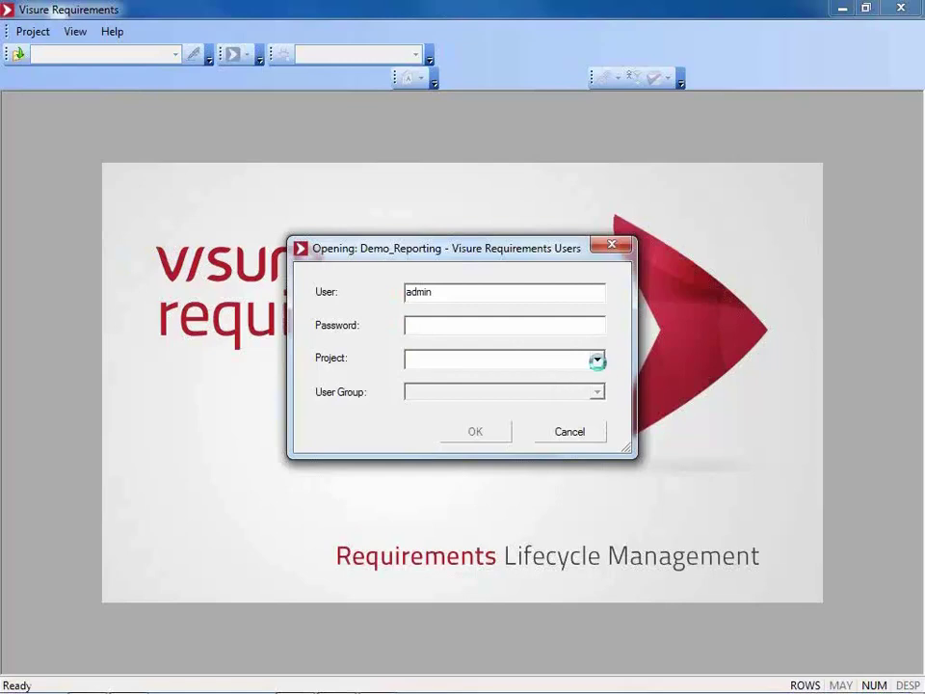
click(597, 359)
click(331, 378)
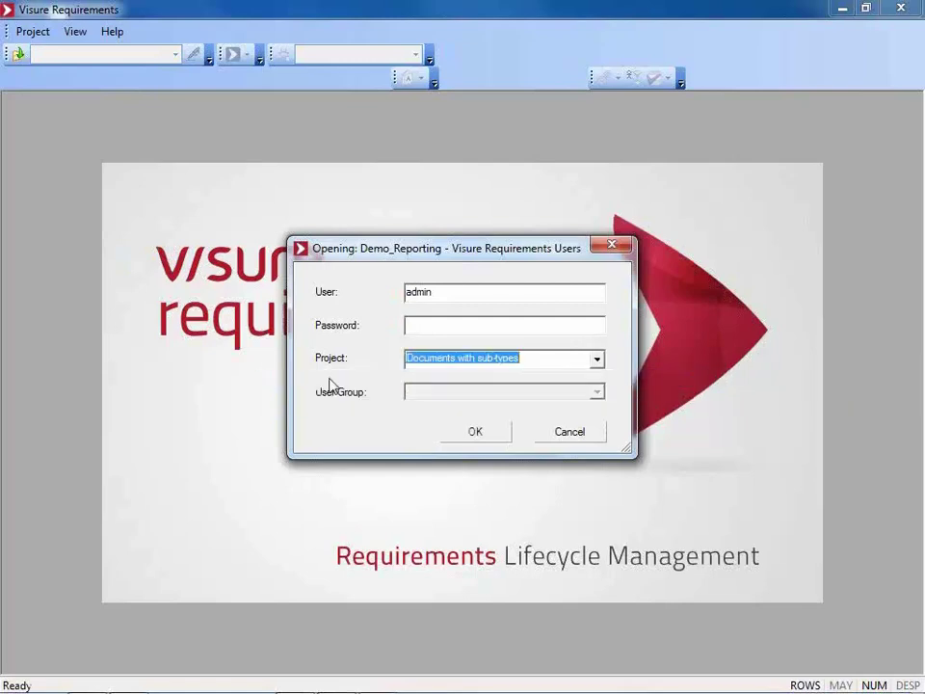
click(476, 433)
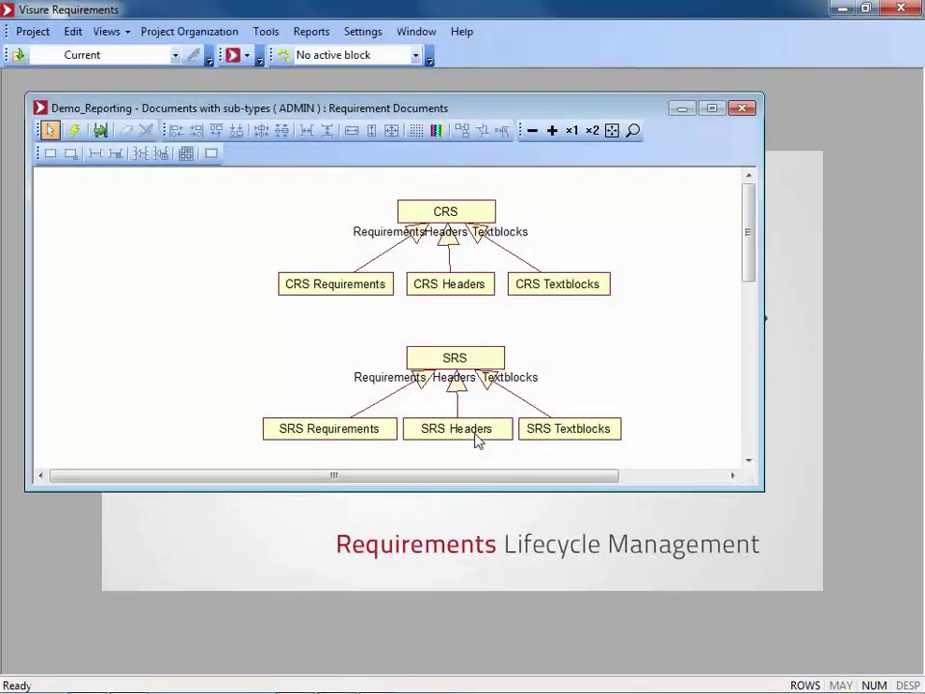
- Maximize the Requirement Documents diagram and select the CRS block
click(712, 108)
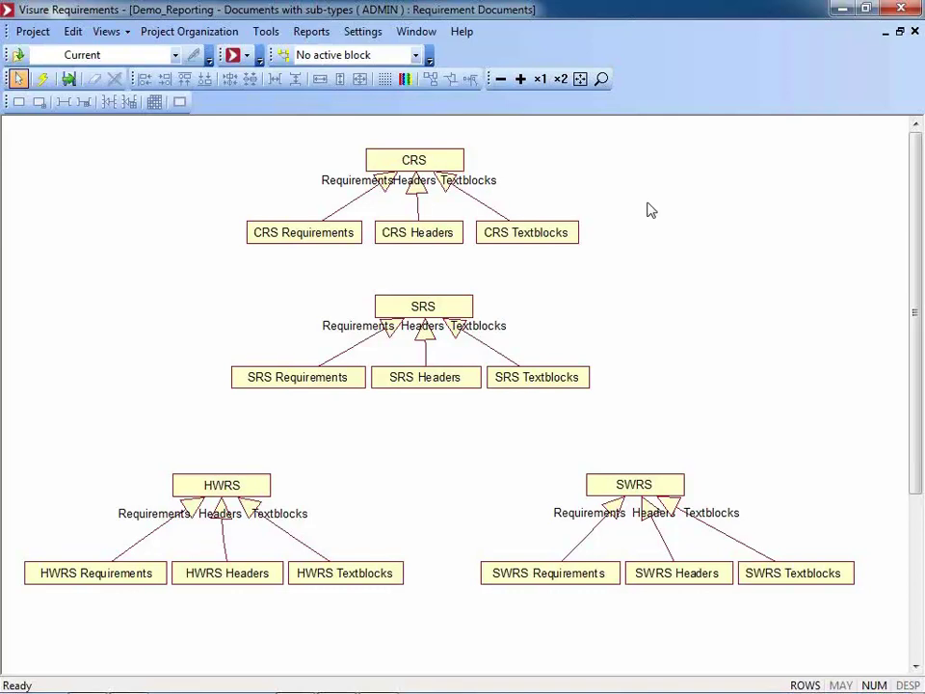
click(447, 166)
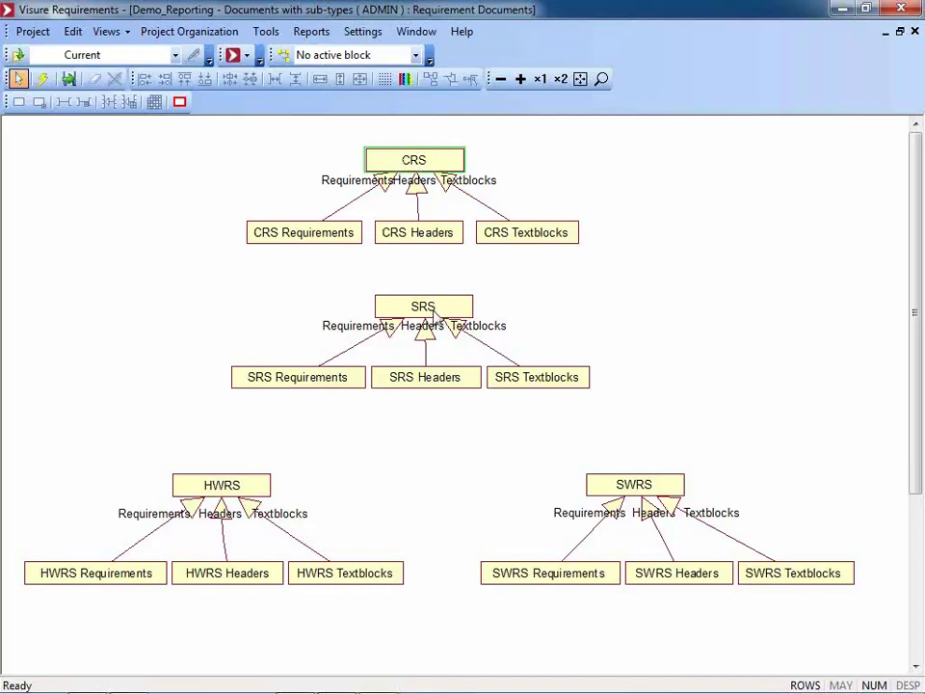
- Open the Traceability - traced diagram, followed by the Traceability - allocated diagram, to view the links between document elements
click(224, 489)
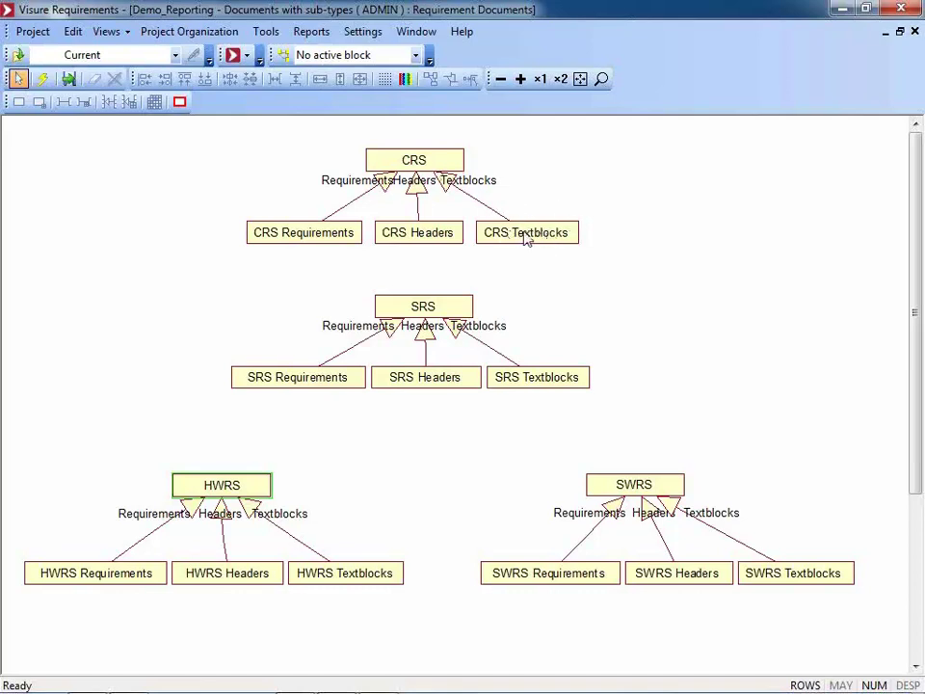
click(282, 55)
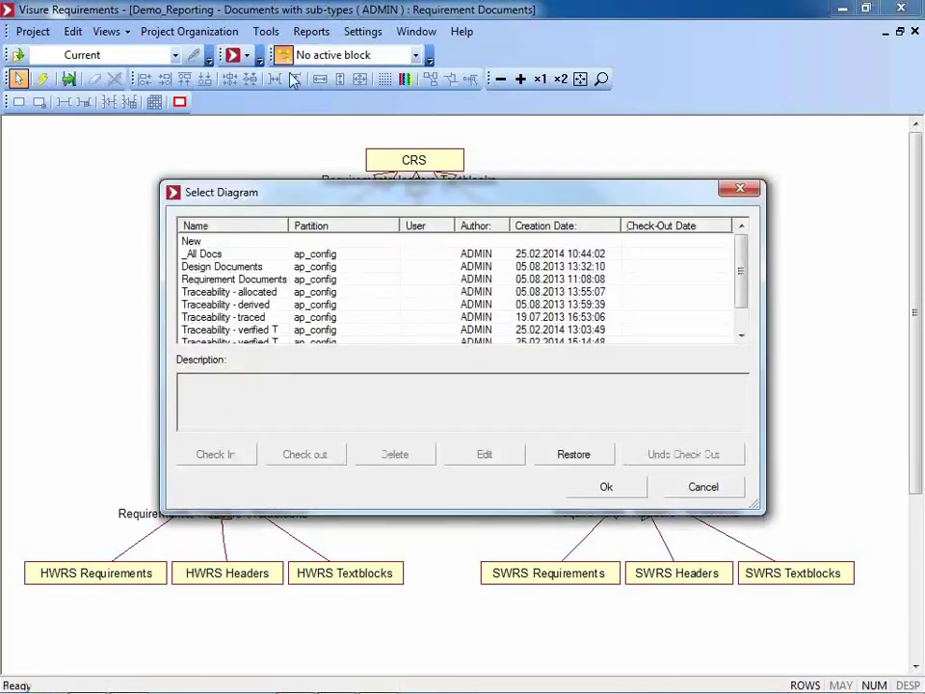
double_click(262, 319)
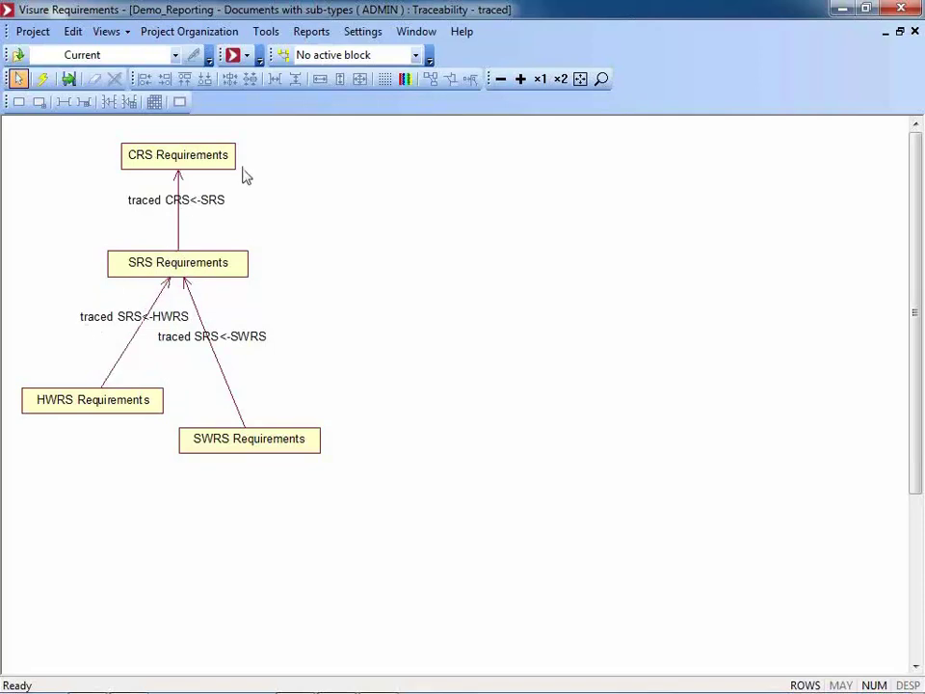
click(284, 56)
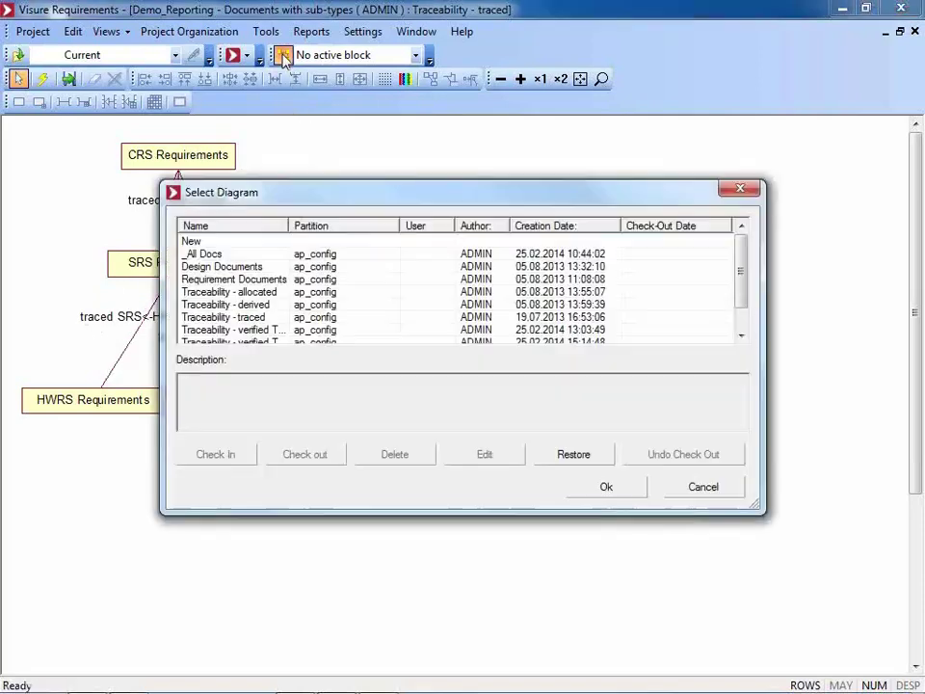
double_click(261, 293)
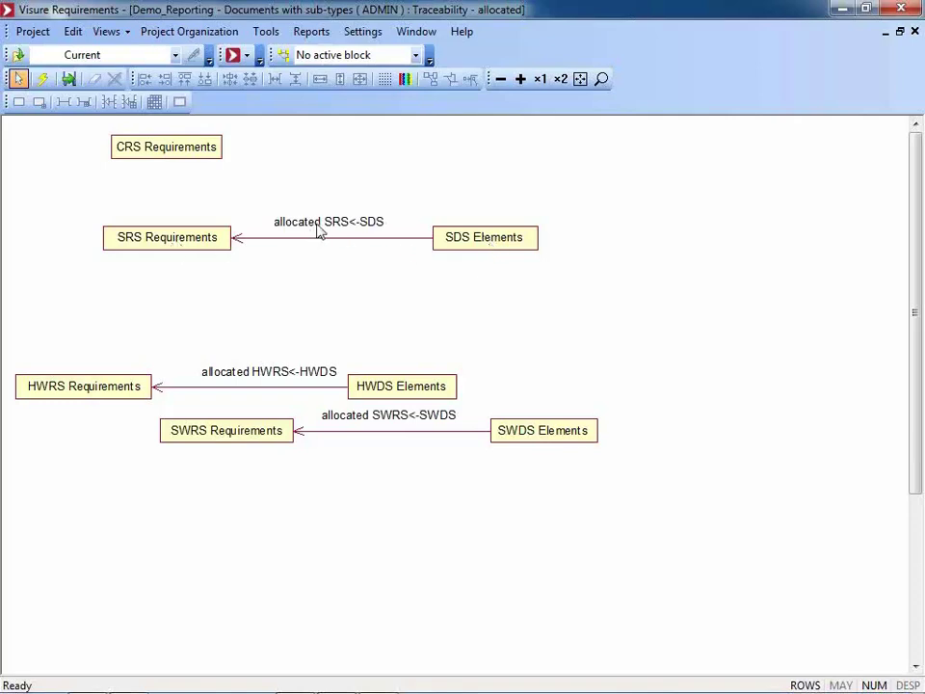
- Open the Traceability - verified TD1 diagram to view the links from test tasks to requirements
click(283, 55)
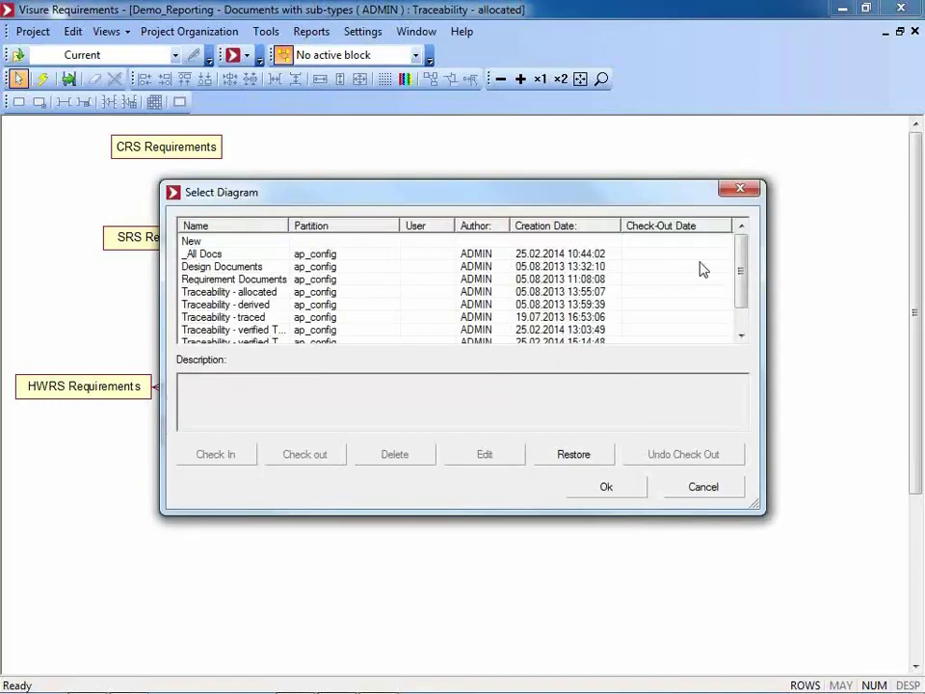
drag(743, 264, 722, 278)
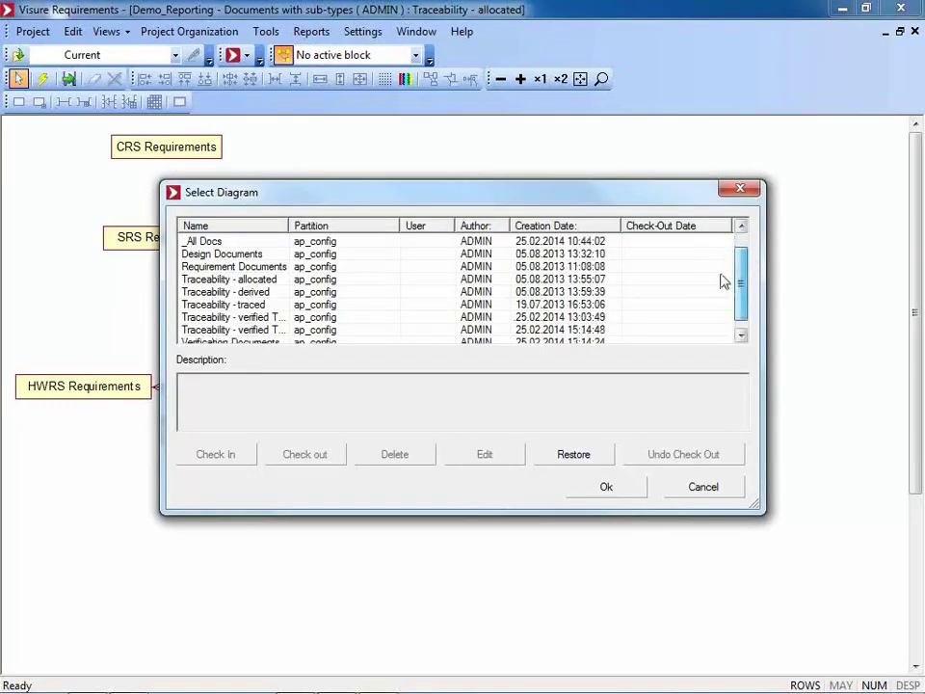
double_click(258, 327)
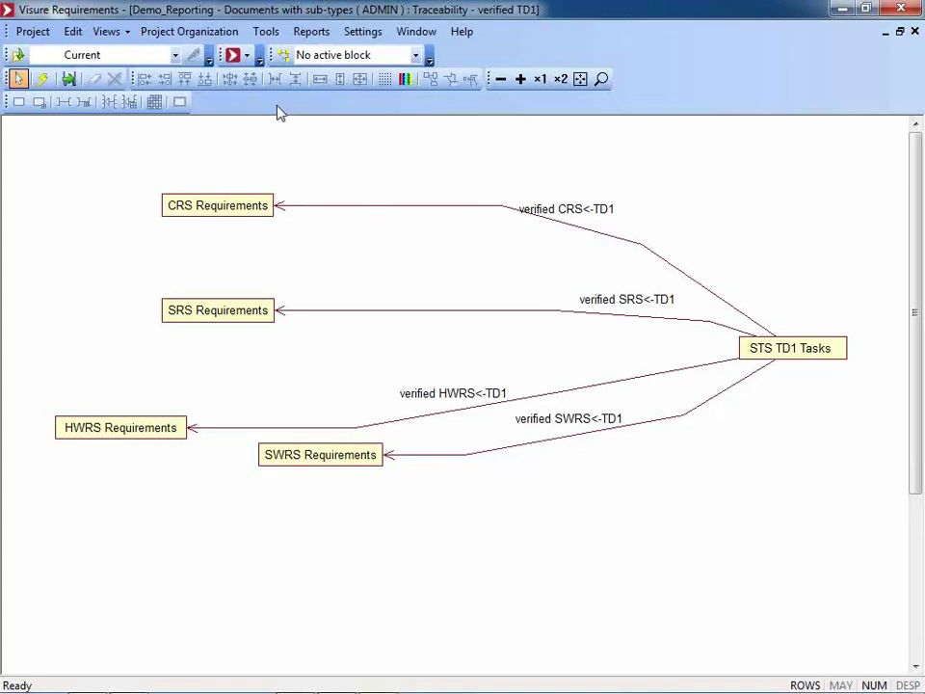
- Open the items in the 00_DocView (all Docs) view and inspect the SRS Revision History, Chapter A and requirements 1.2.1 and 1.2.2
click(233, 55)
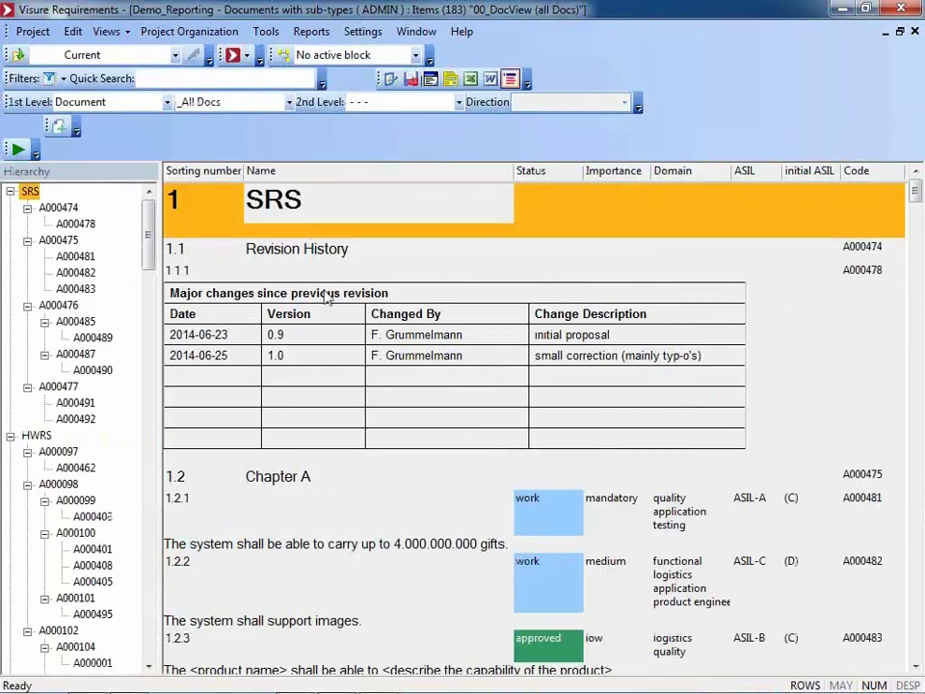
click(169, 79)
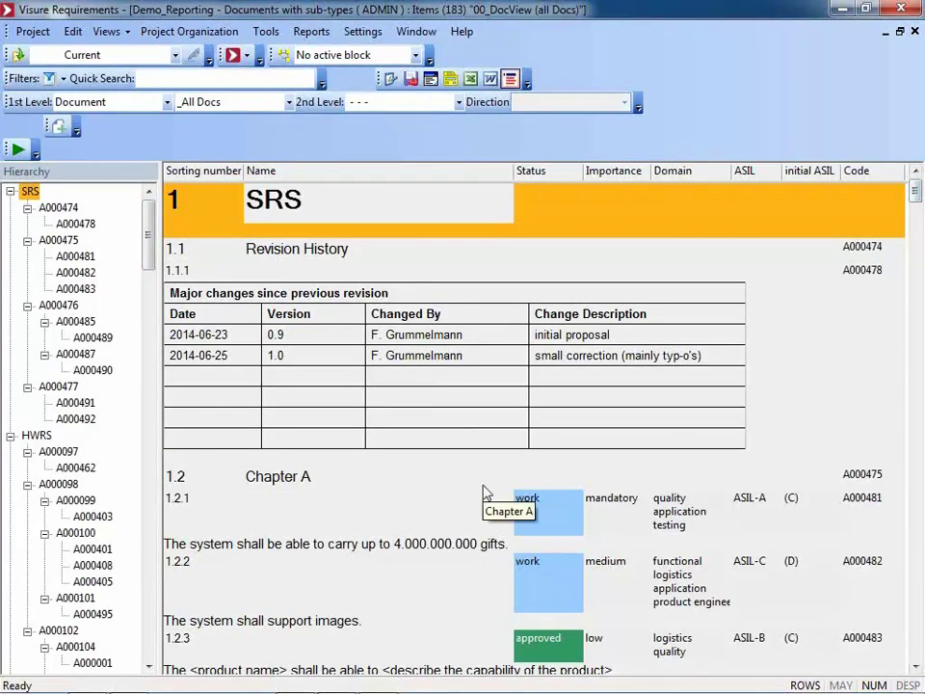
click(336, 249)
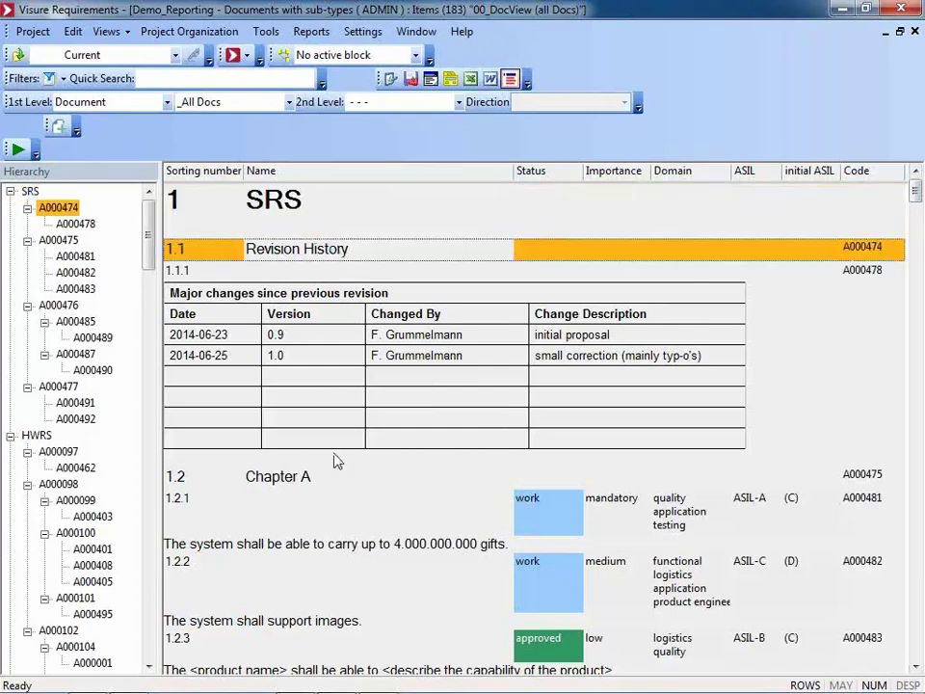
click(326, 497)
click(321, 481)
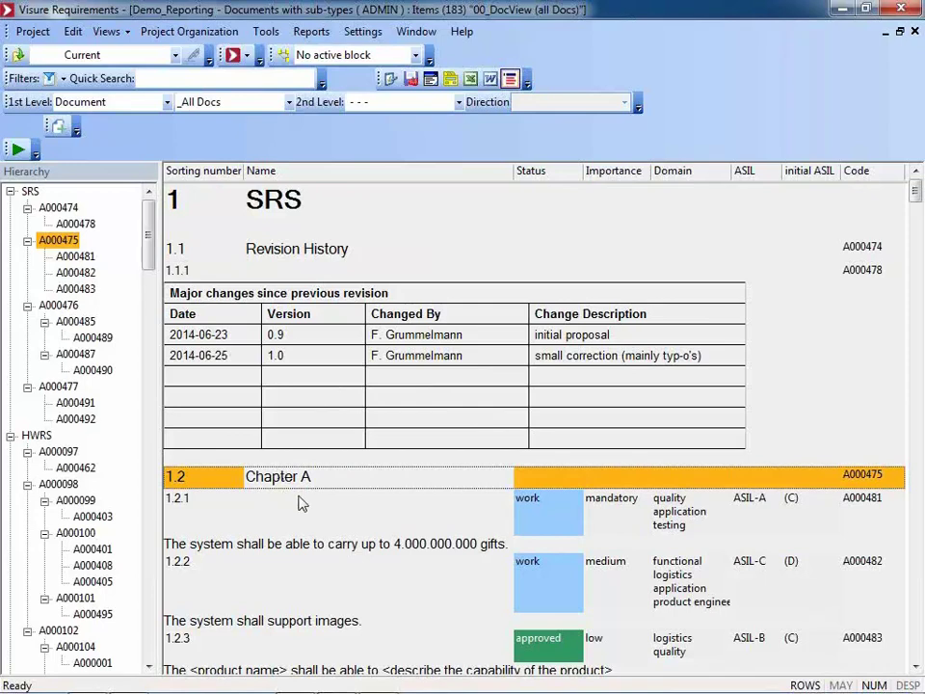
click(300, 541)
click(314, 598)
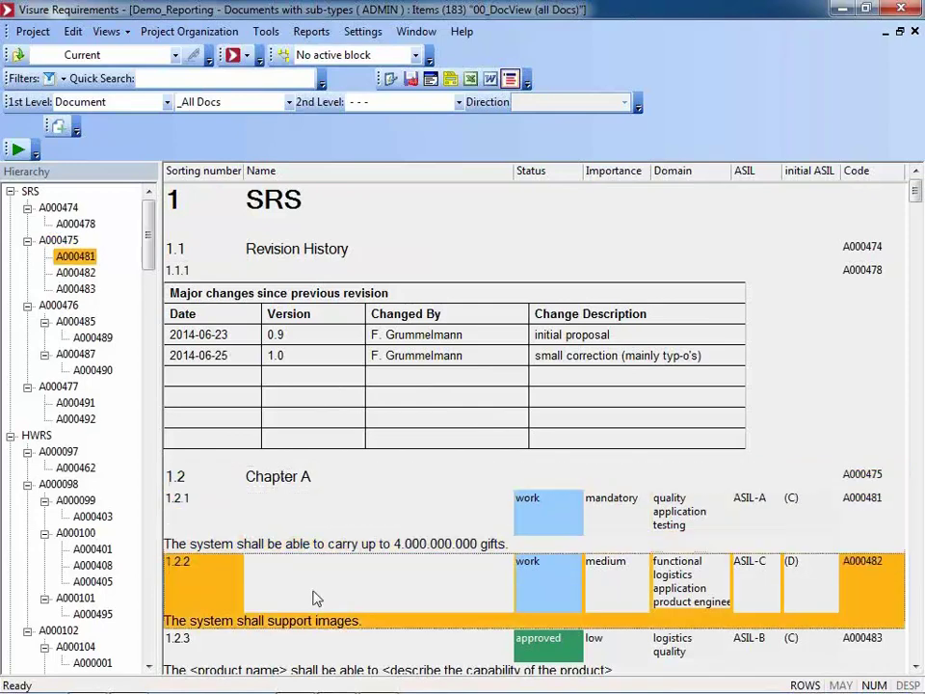
click(359, 542)
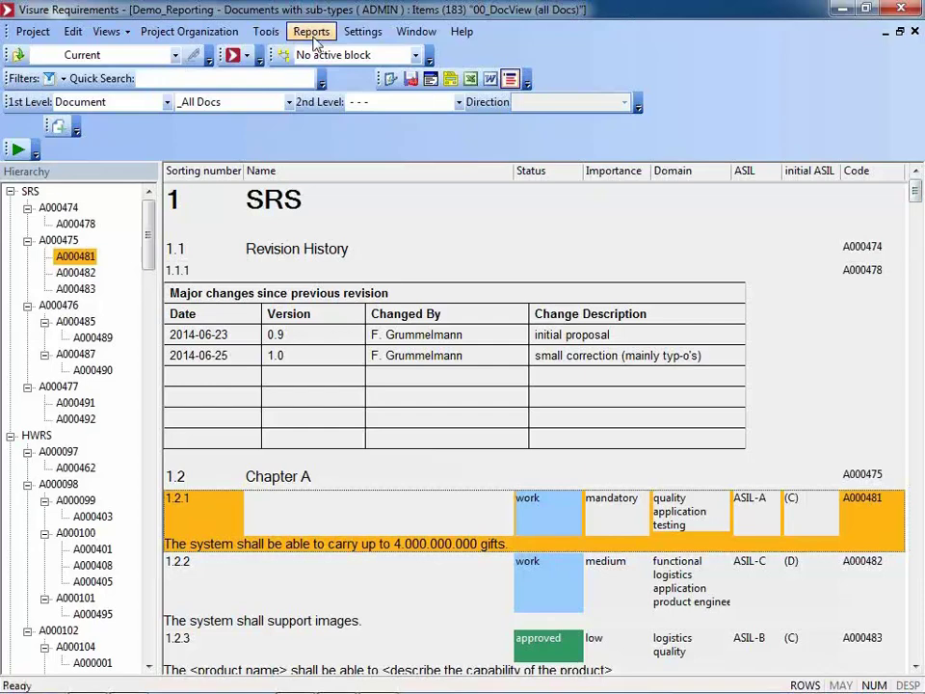
click(224, 30)
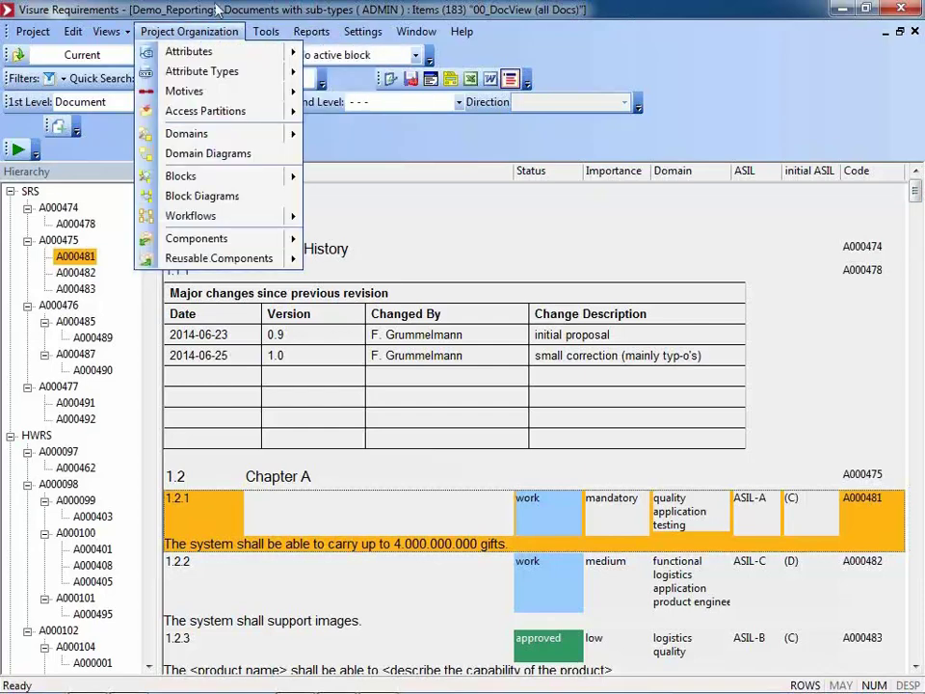
click(217, 10)
click(17, 150)
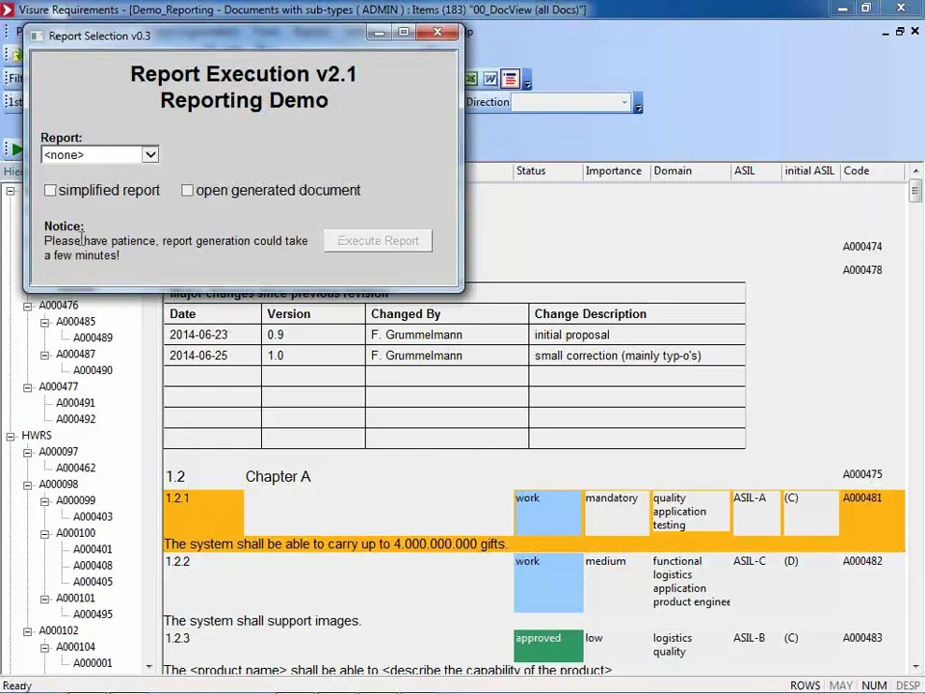
click(150, 157)
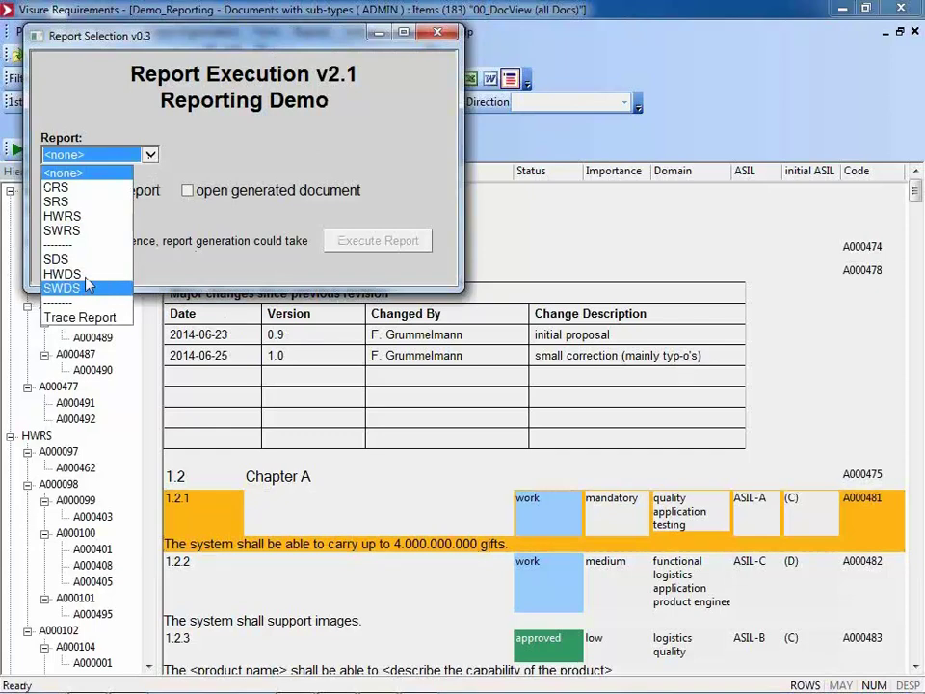
click(76, 188)
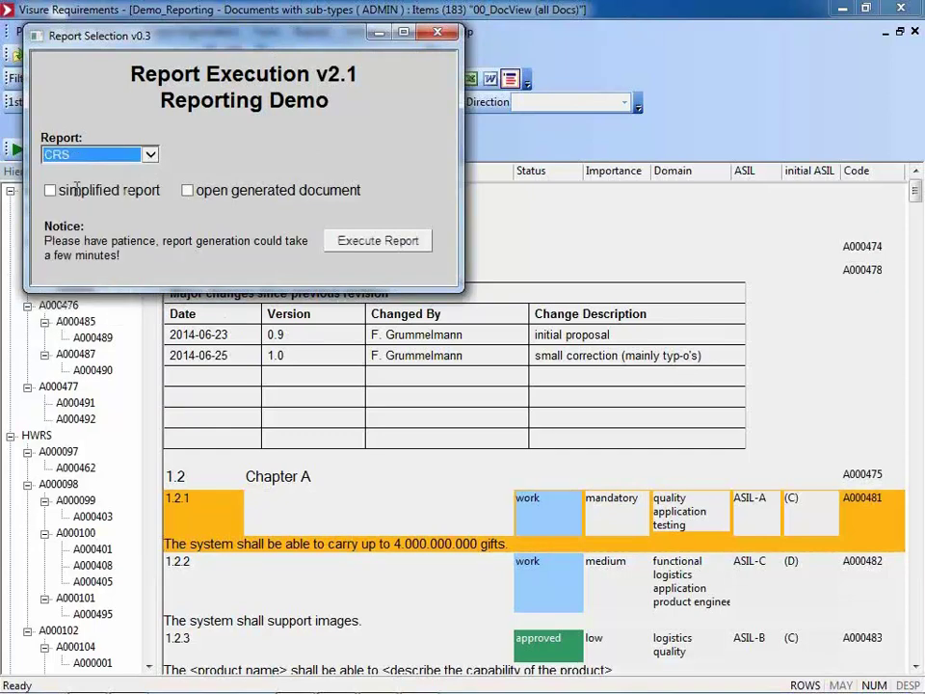
click(441, 35)
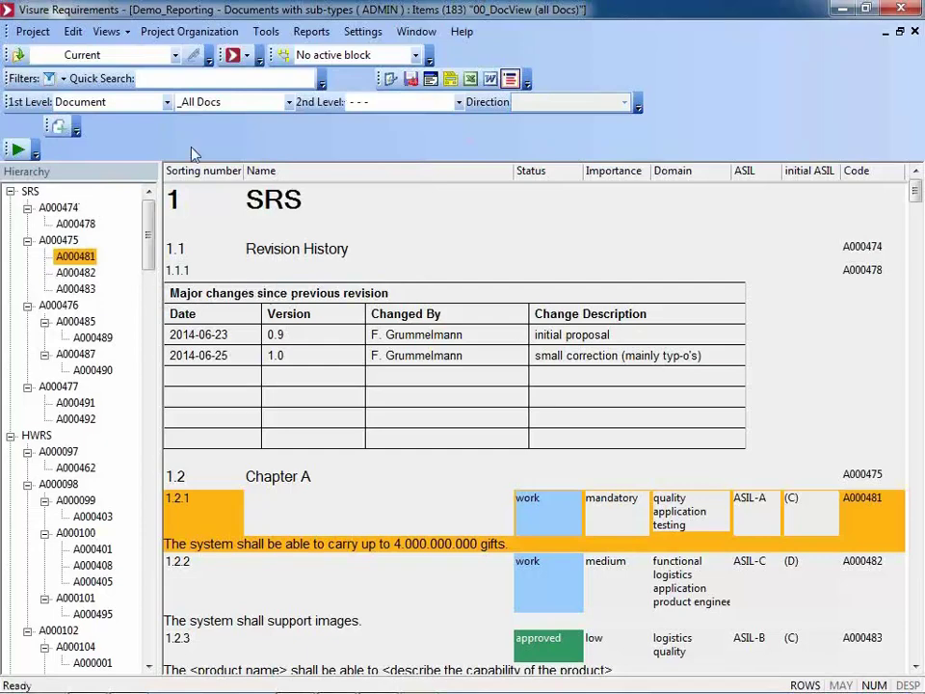
- Restrict the document view to CRS as second level and review its revision history and product overview
click(458, 101)
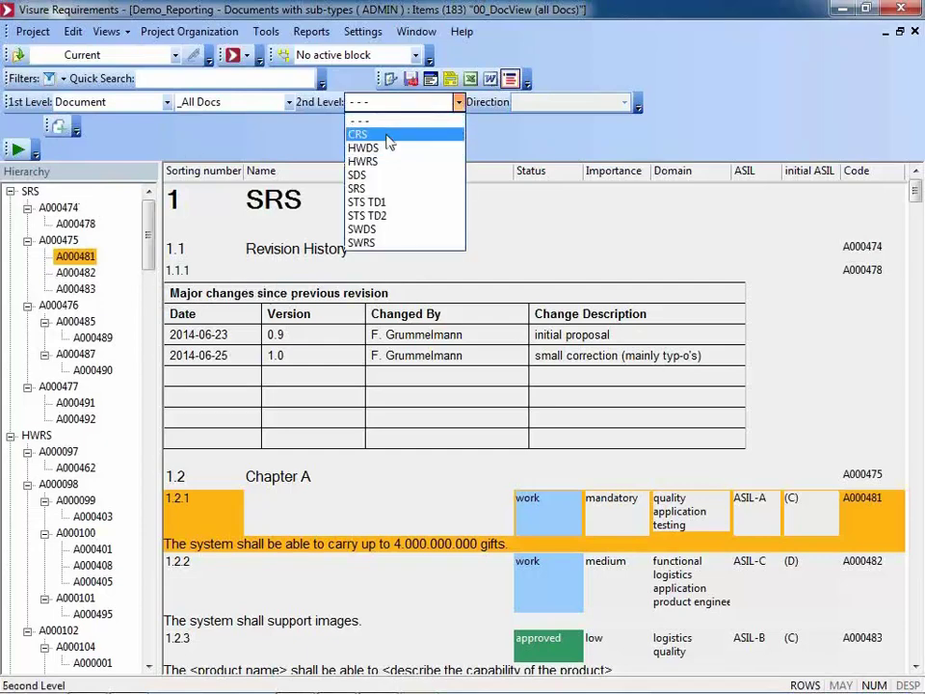
click(388, 138)
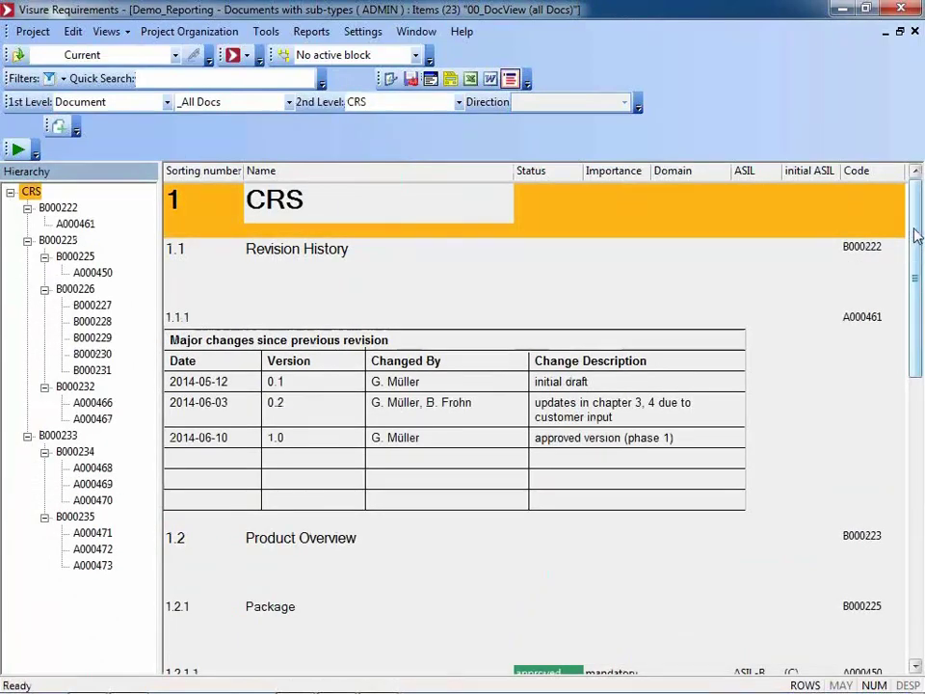
scroll(917, 248, down, 1)
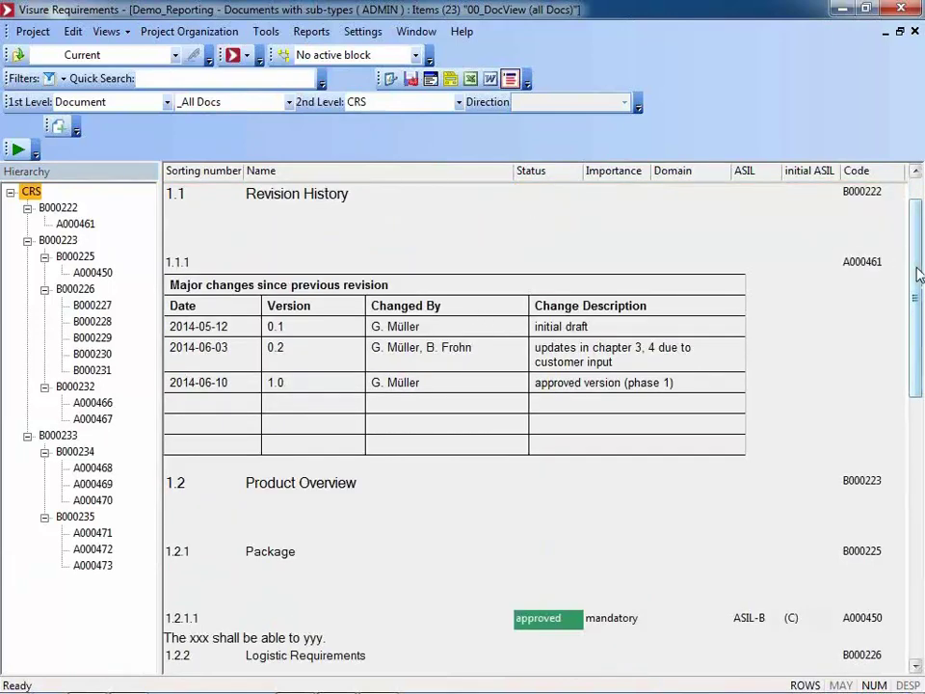
scroll(920, 296, down, 1)
scroll(920, 297, down, 1)
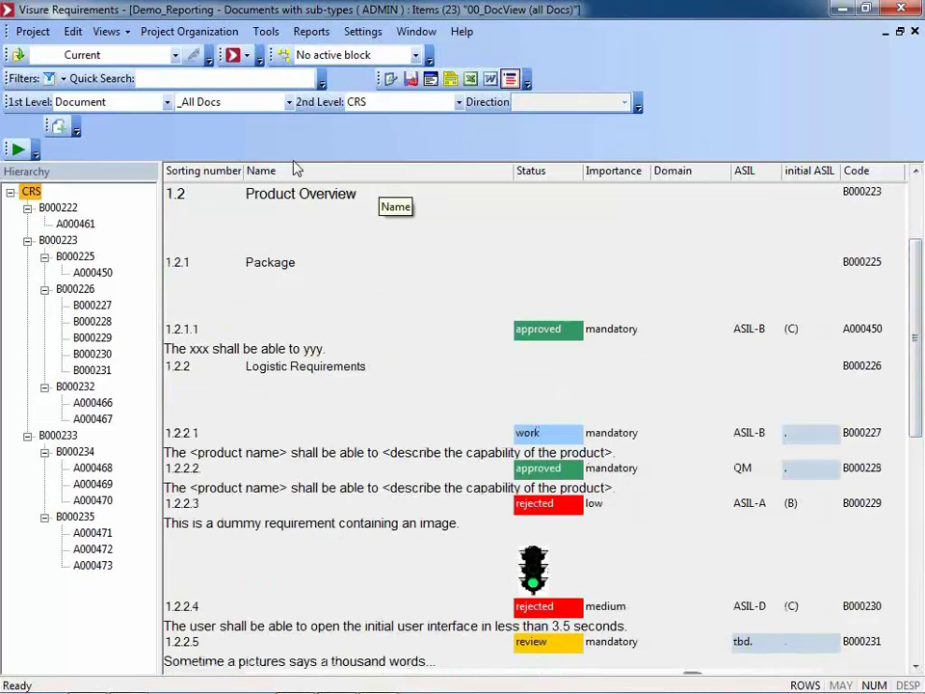
- Execute the CRS report with the option to open the generated document enabled
click(17, 150)
click(196, 199)
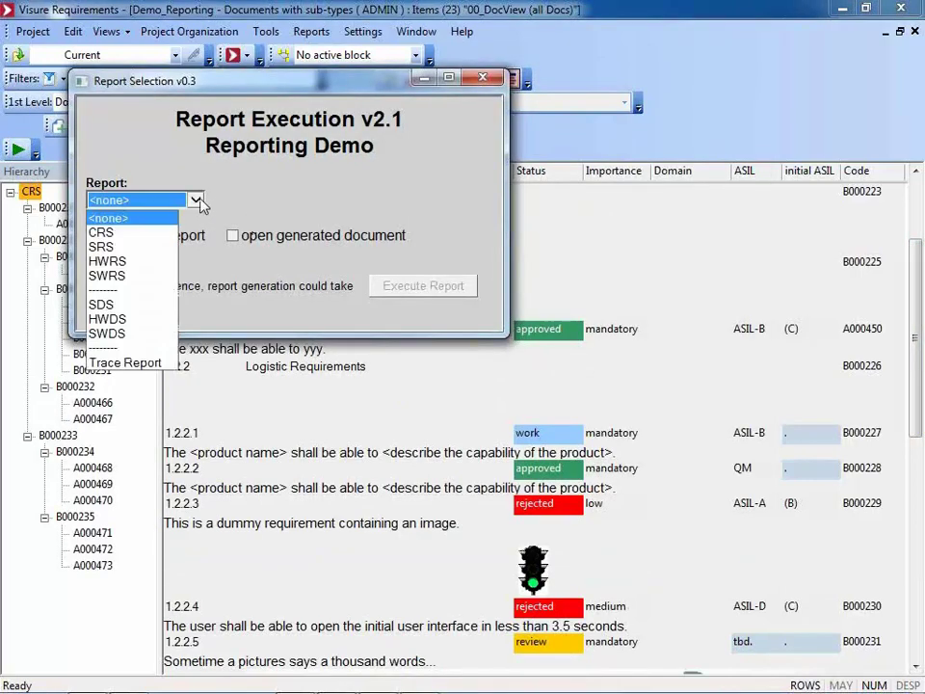
click(118, 229)
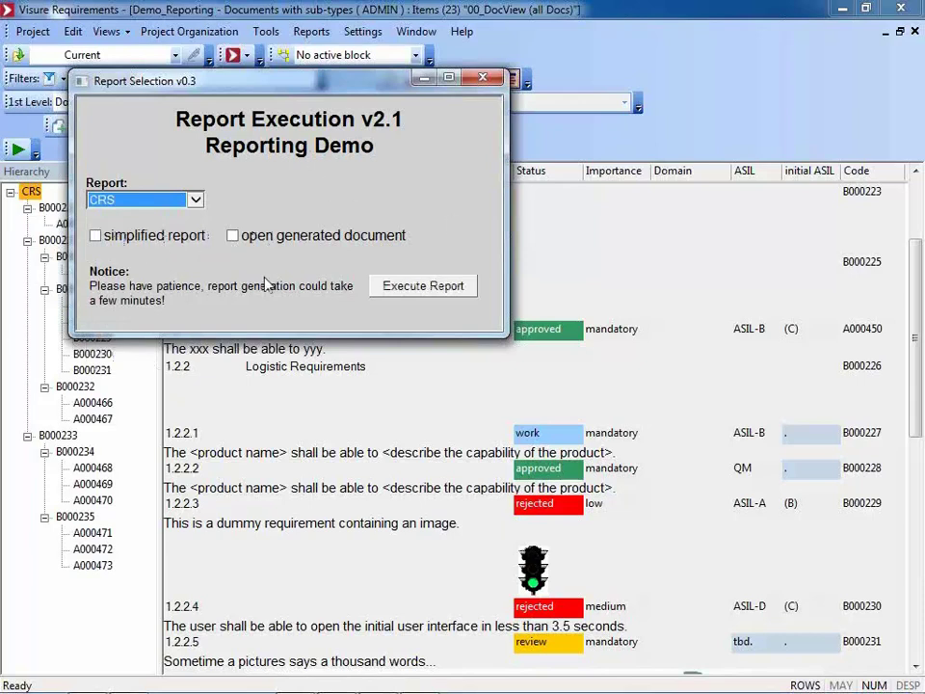
click(233, 235)
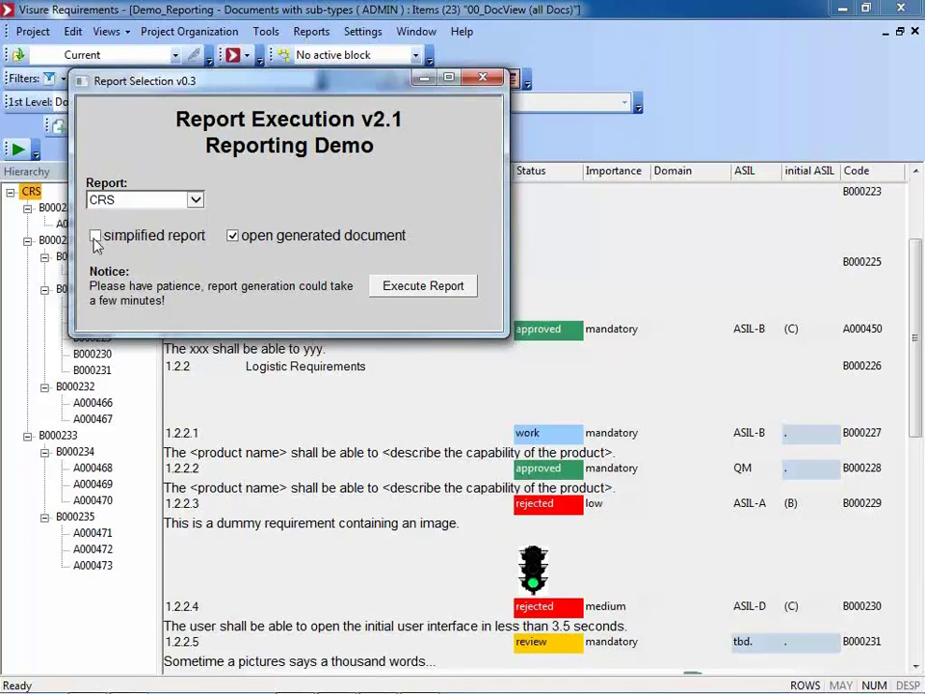
click(453, 289)
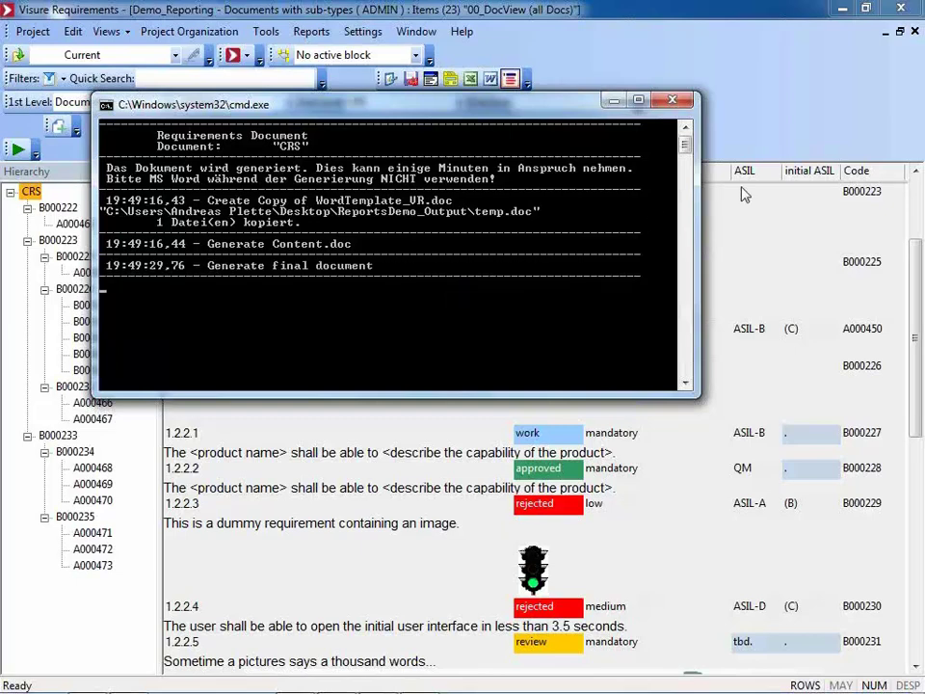
- Switch to Word and review the cover, legal disclaimer and trademark pages of the generated CRS document
mouse_move(740, 685)
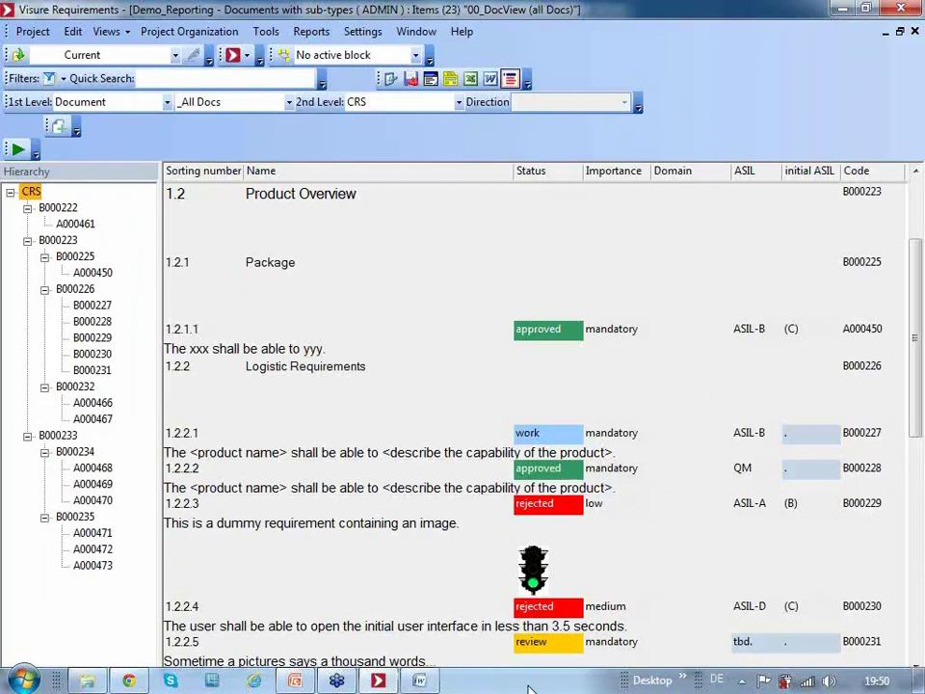
mouse_move(419, 682)
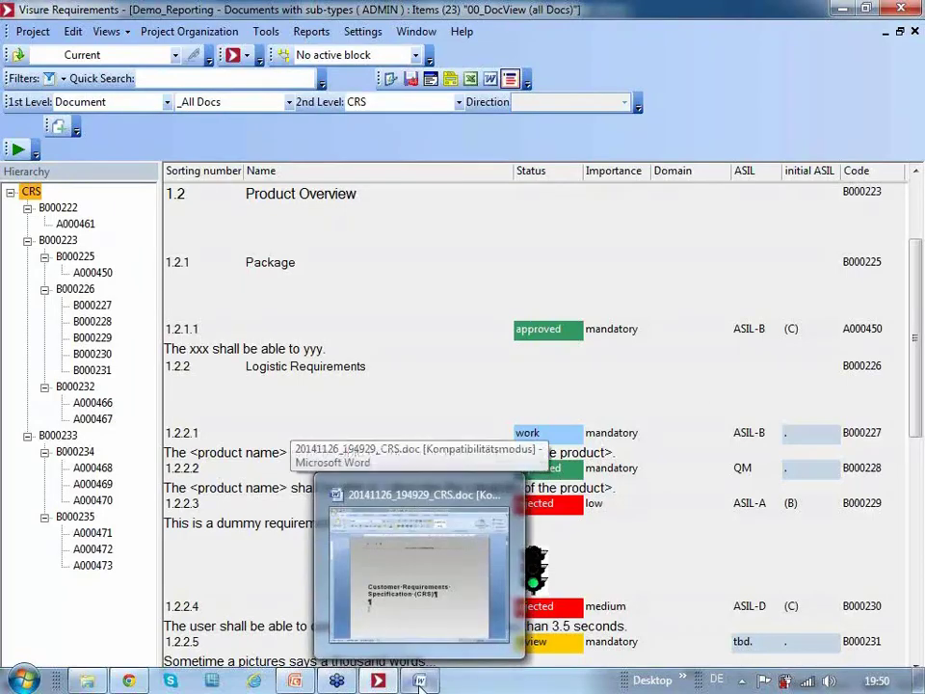
click(419, 682)
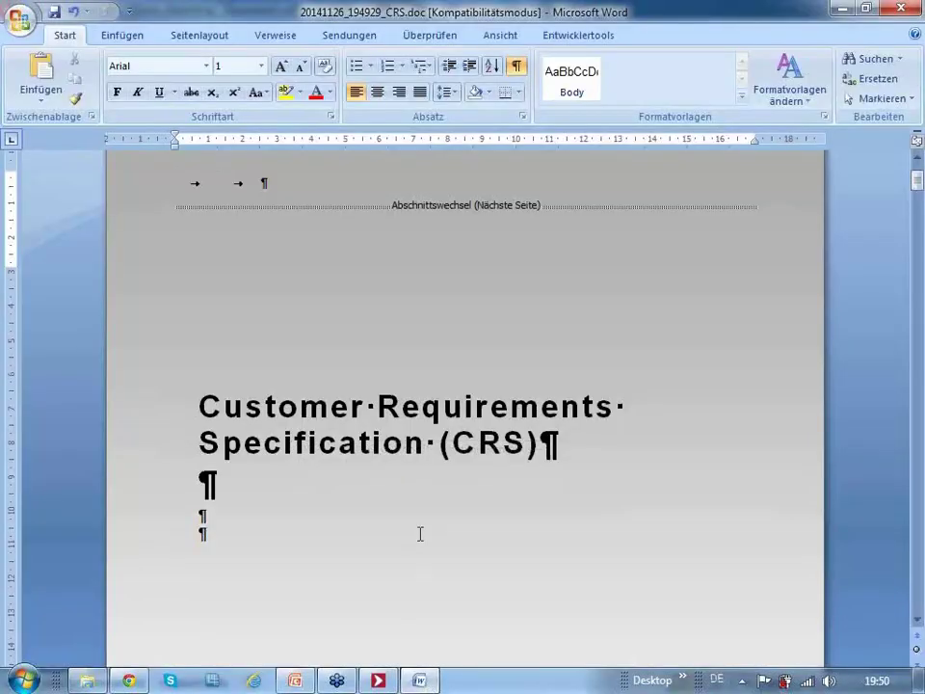
scroll(470, 452, down, 3)
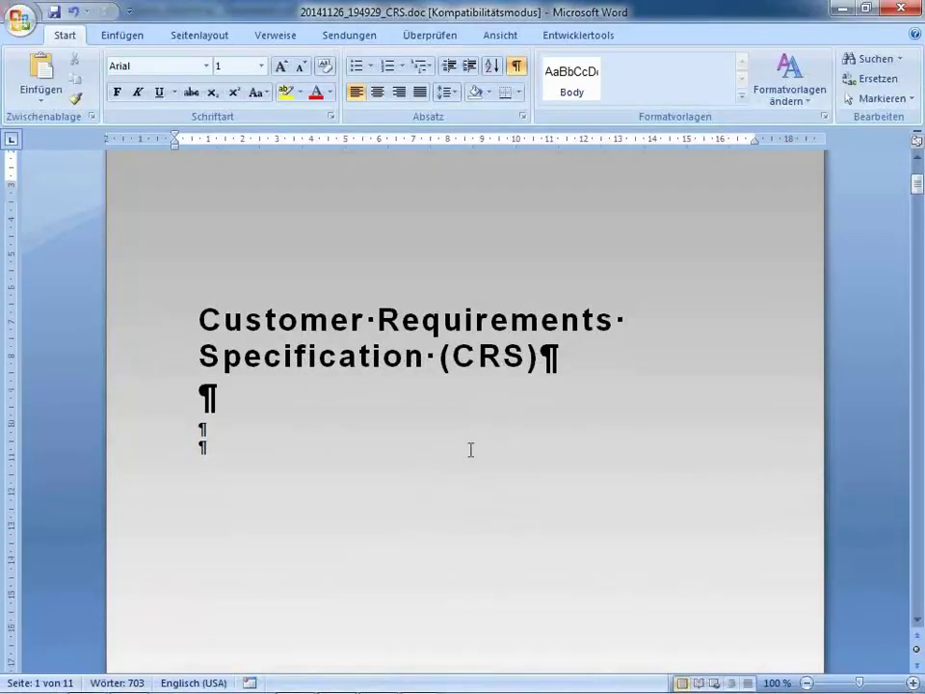
scroll(472, 293, down, 3)
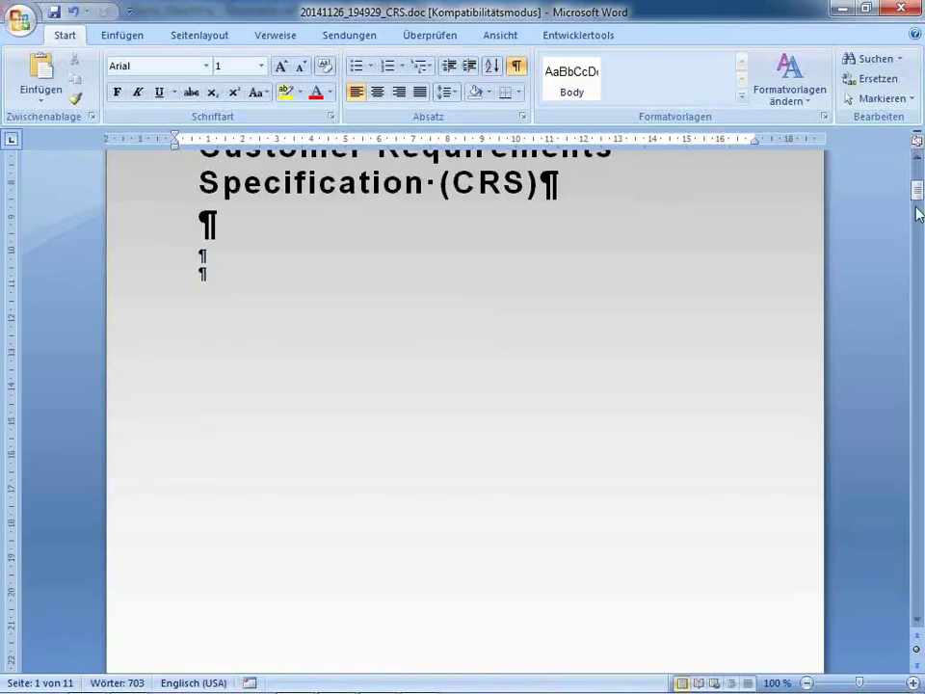
scroll(668, 316, down, 9)
scroll(669, 316, down, 20)
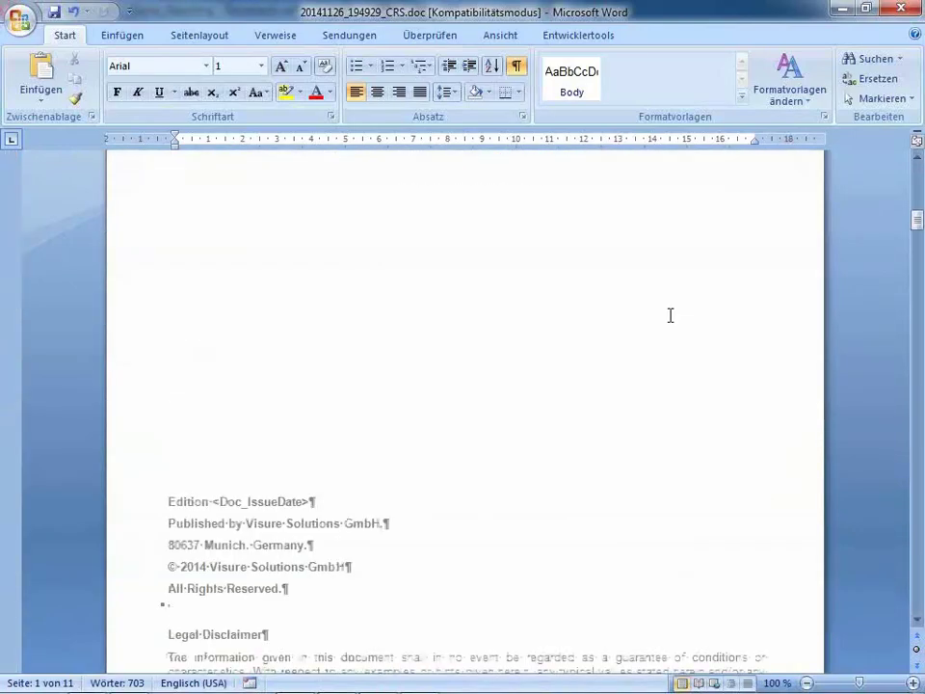
scroll(668, 323, down, 13)
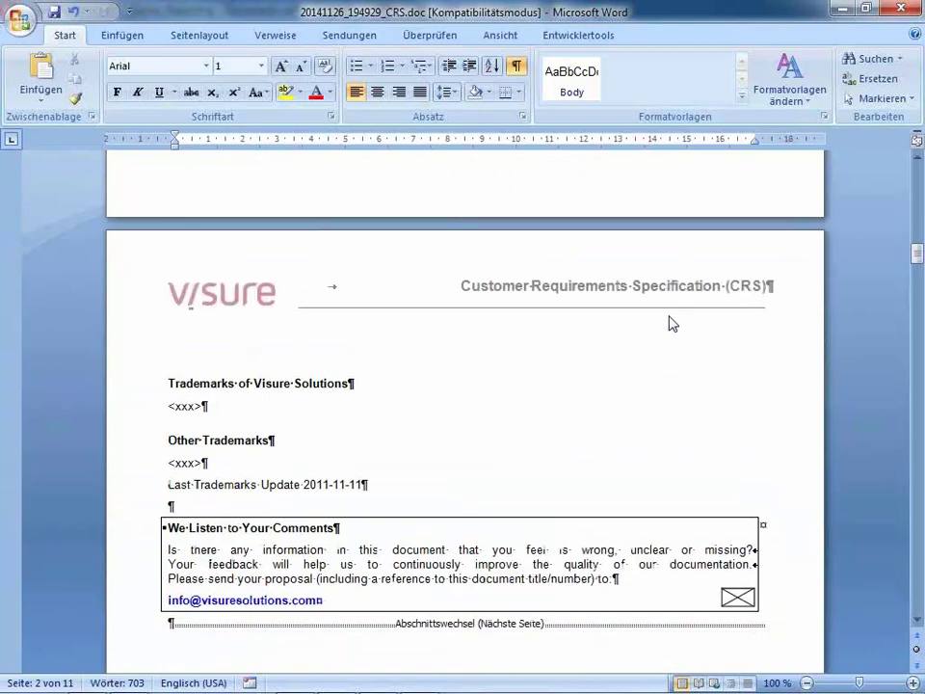
scroll(669, 316, up, 20)
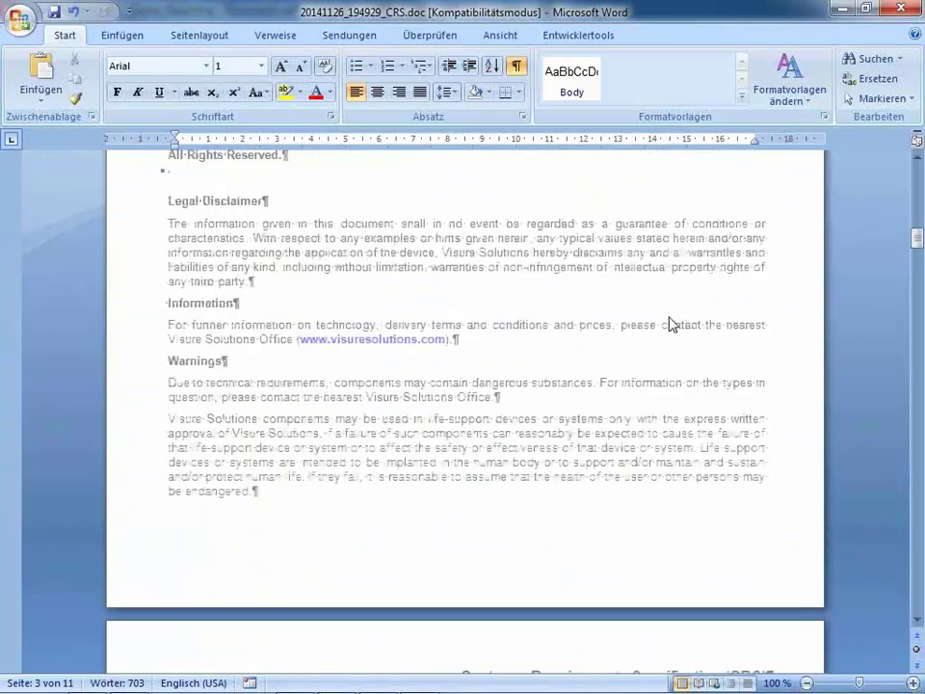
scroll(669, 318, up, 3)
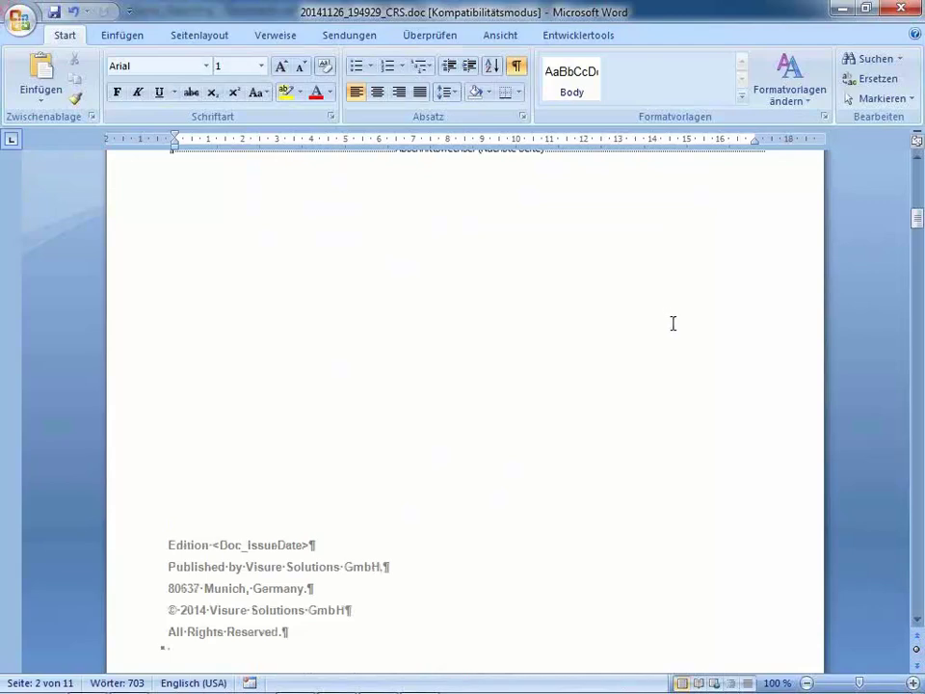
scroll(514, 410, down, 10)
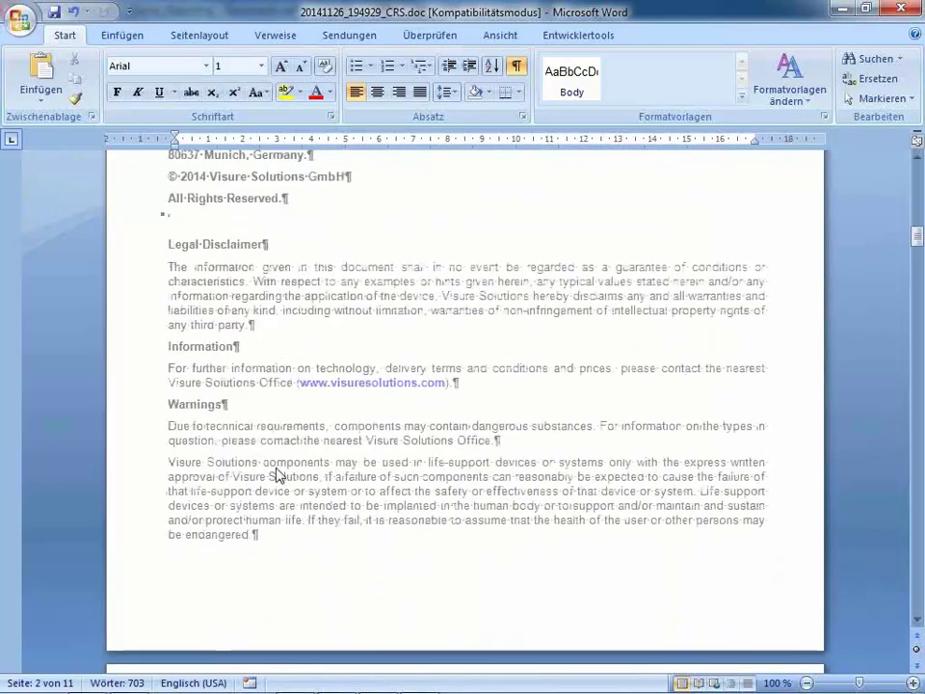
scroll(524, 482, down, 15)
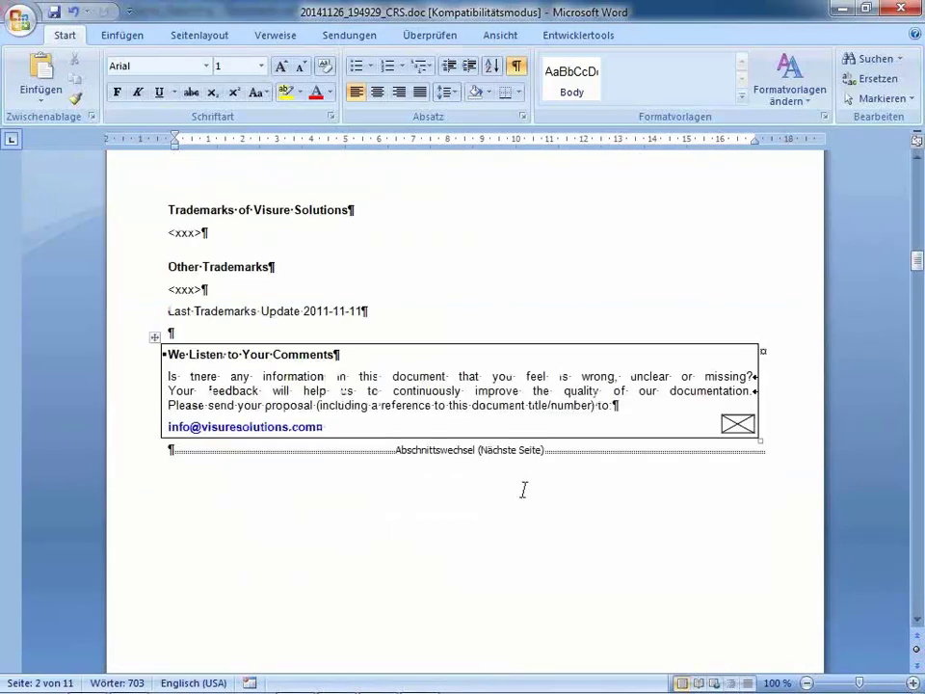
- Examine the table of contents and the Revision History chapter of the generated CRS document
scroll(518, 483, down, 12)
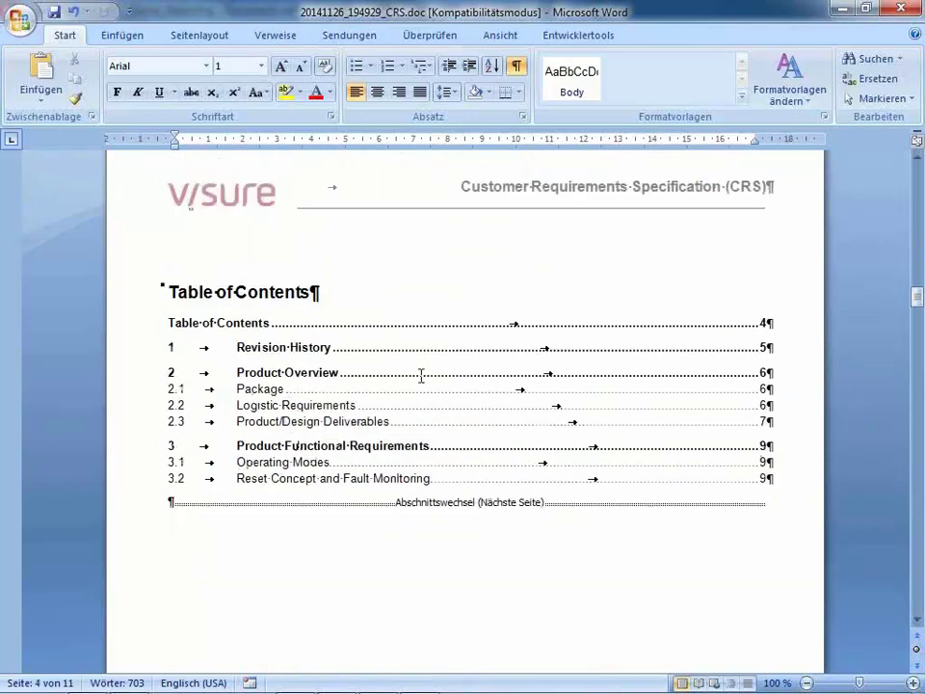
scroll(298, 434, down, 10)
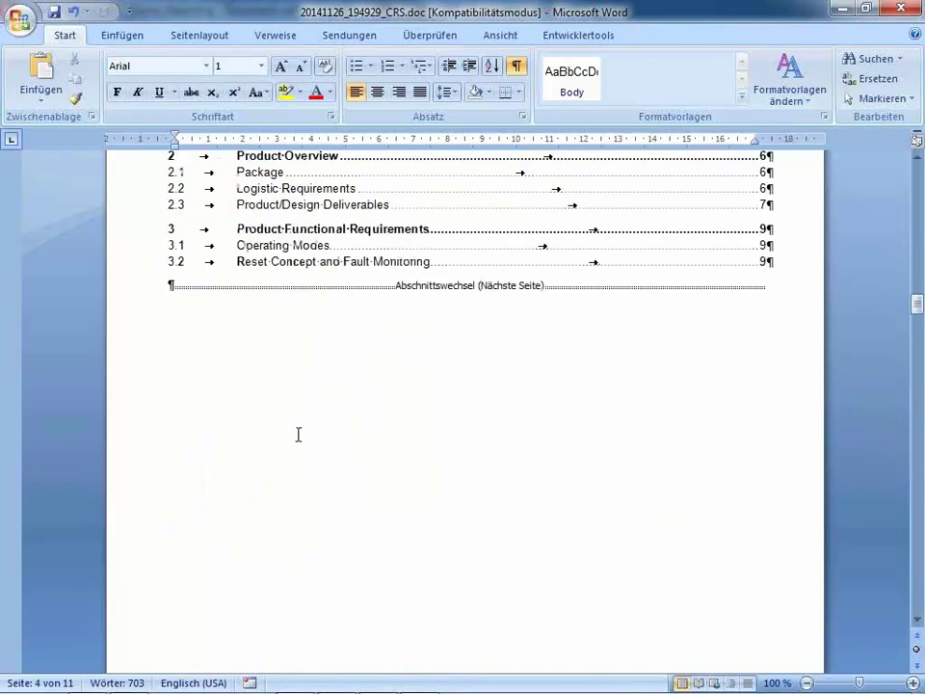
scroll(305, 431, down, 5)
scroll(342, 415, down, 3)
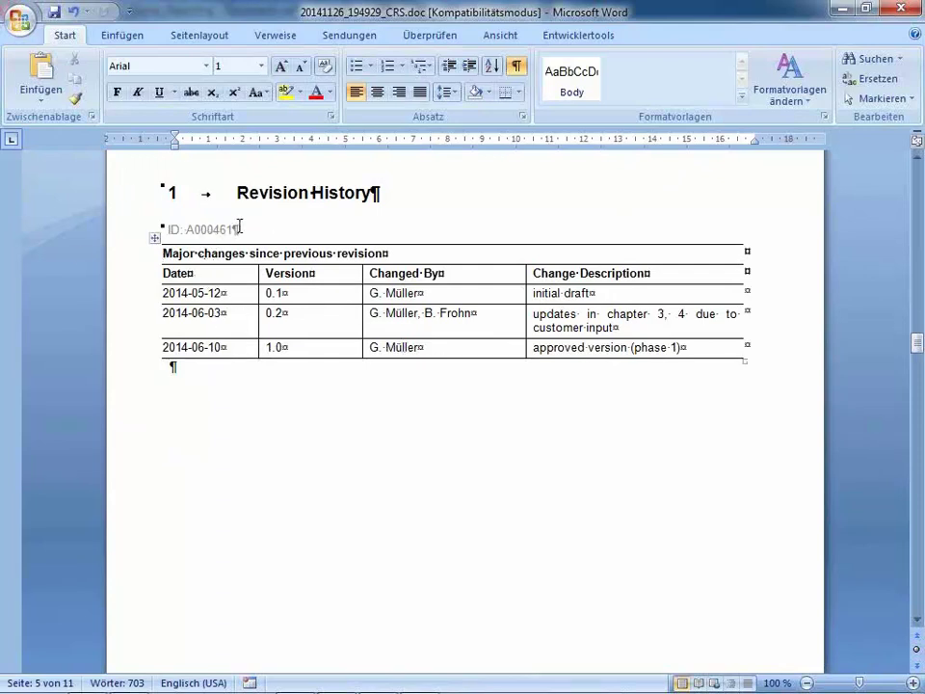
- Examine the attribute tables, traced-down entries and images of the Product Overview requirements, and close the generated document
scroll(435, 327, down, 10)
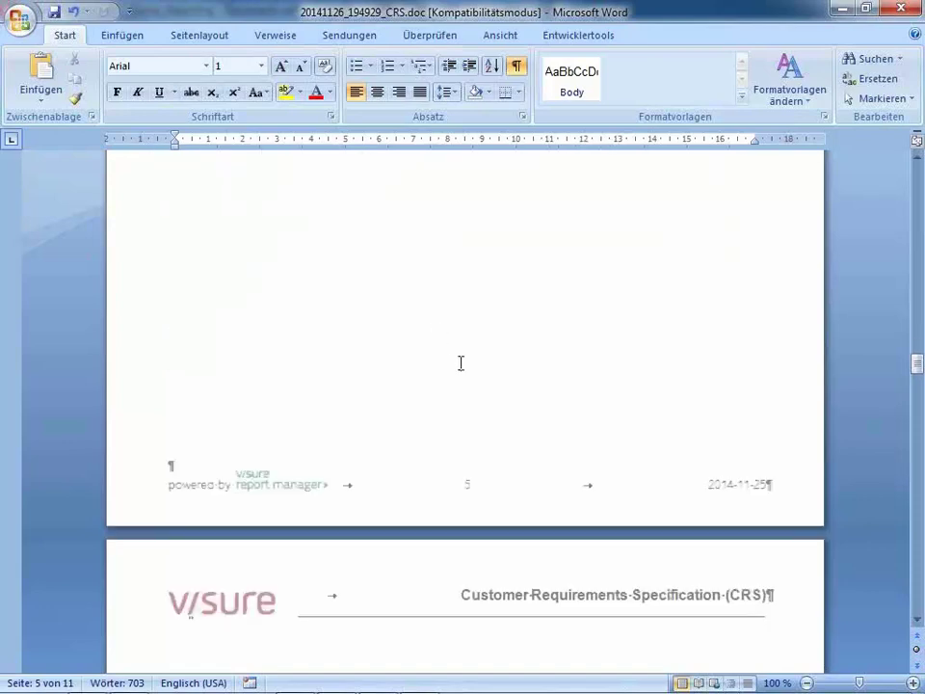
scroll(464, 369, down, 6)
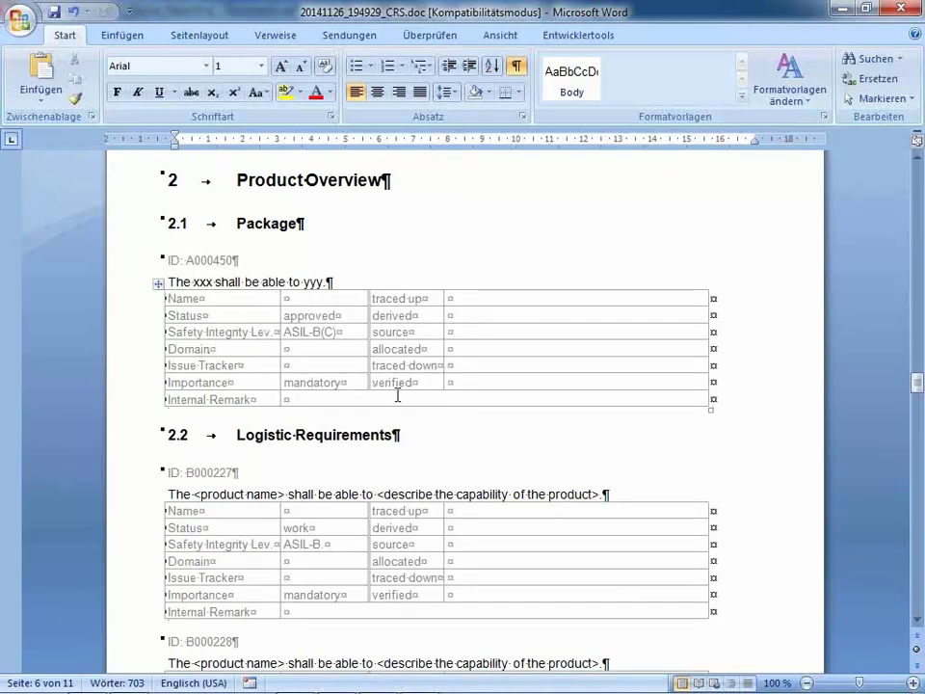
scroll(472, 416, down, 3)
scroll(479, 421, down, 17)
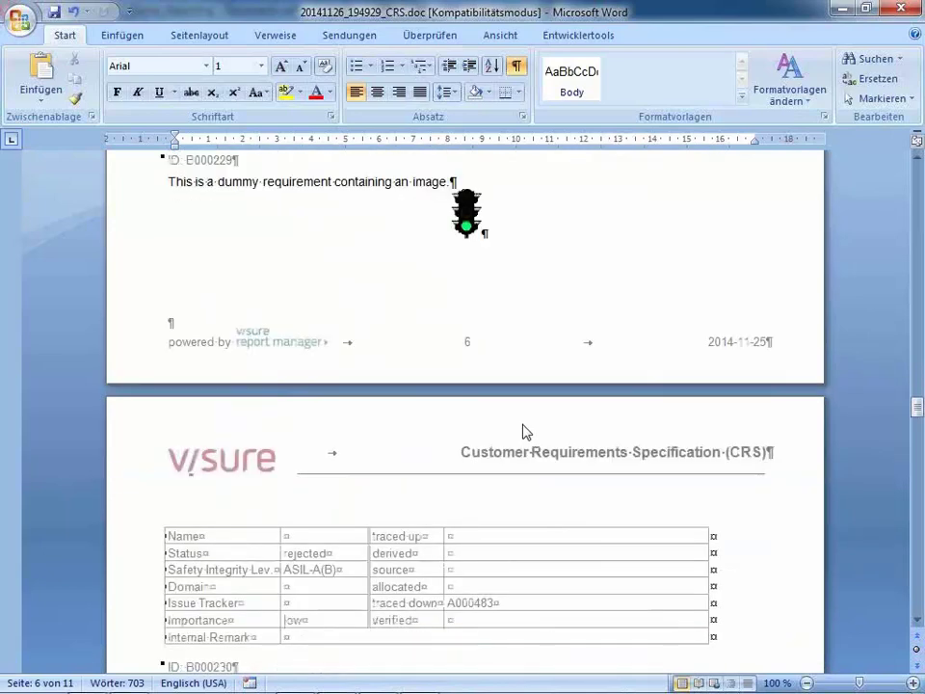
scroll(535, 414, down, 3)
scroll(545, 404, up, 5)
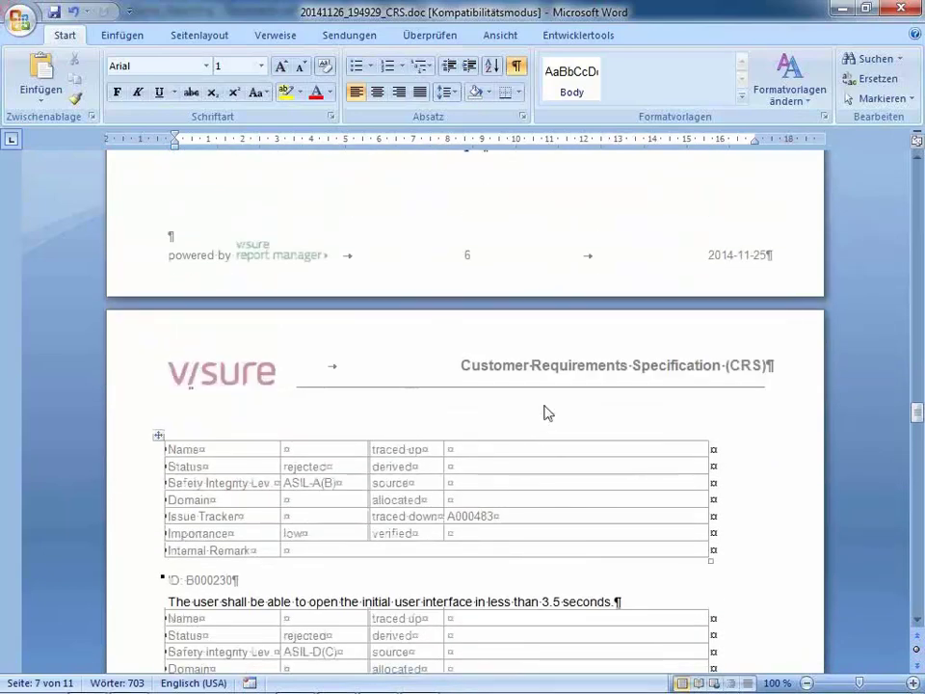
scroll(545, 412, up, 1)
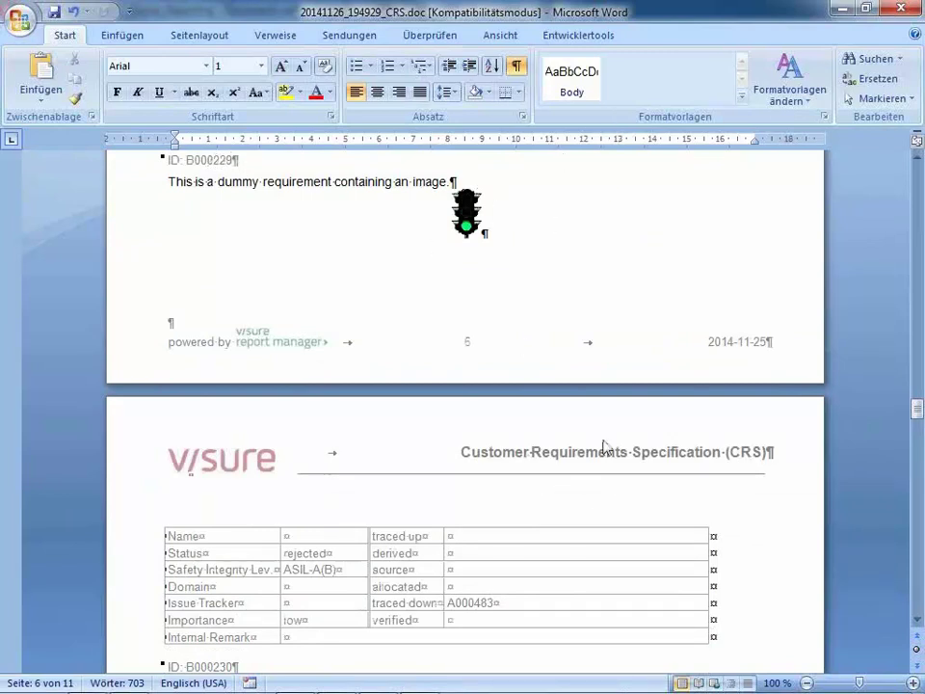
scroll(616, 438, down, 1)
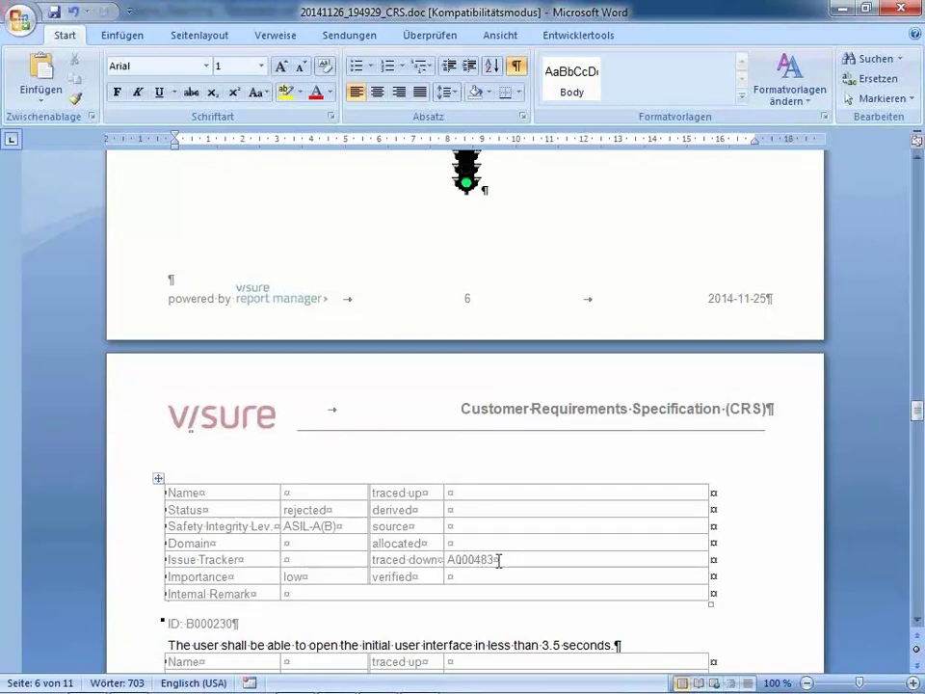
scroll(547, 545, down, 8)
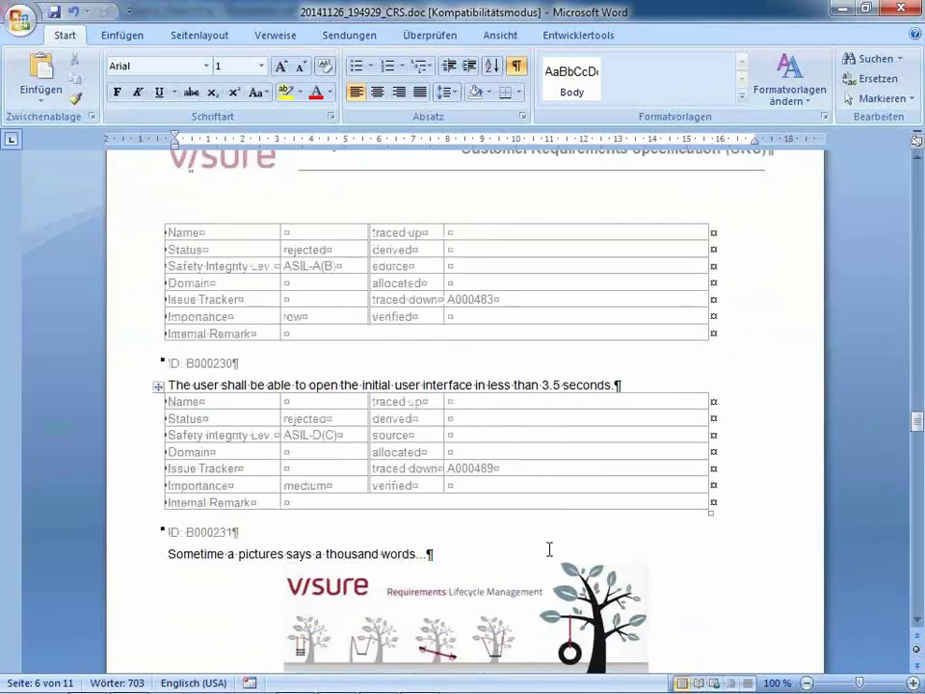
scroll(625, 533, down, 5)
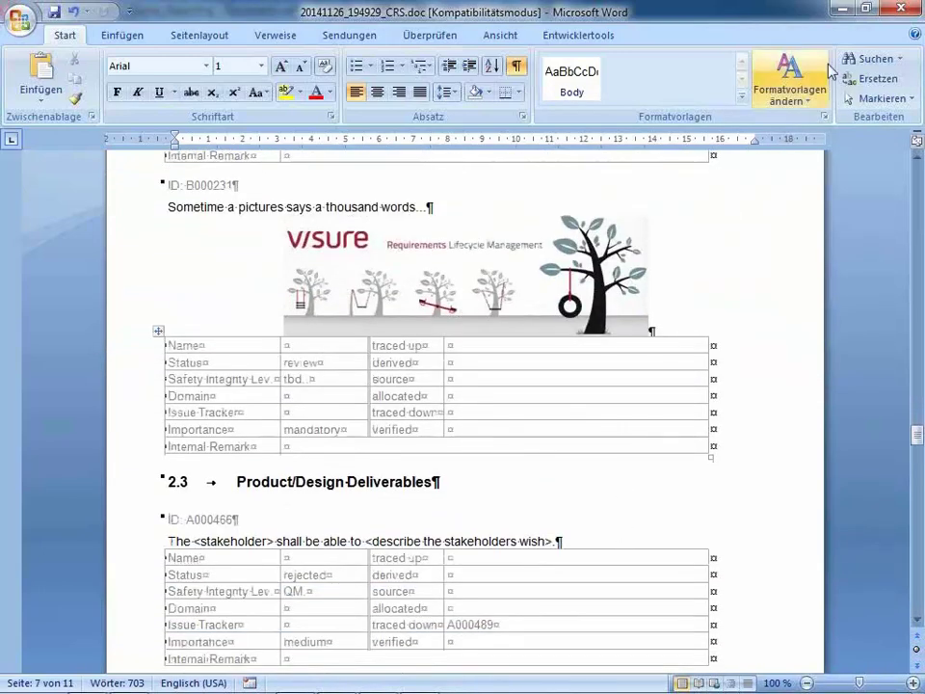
click(904, 11)
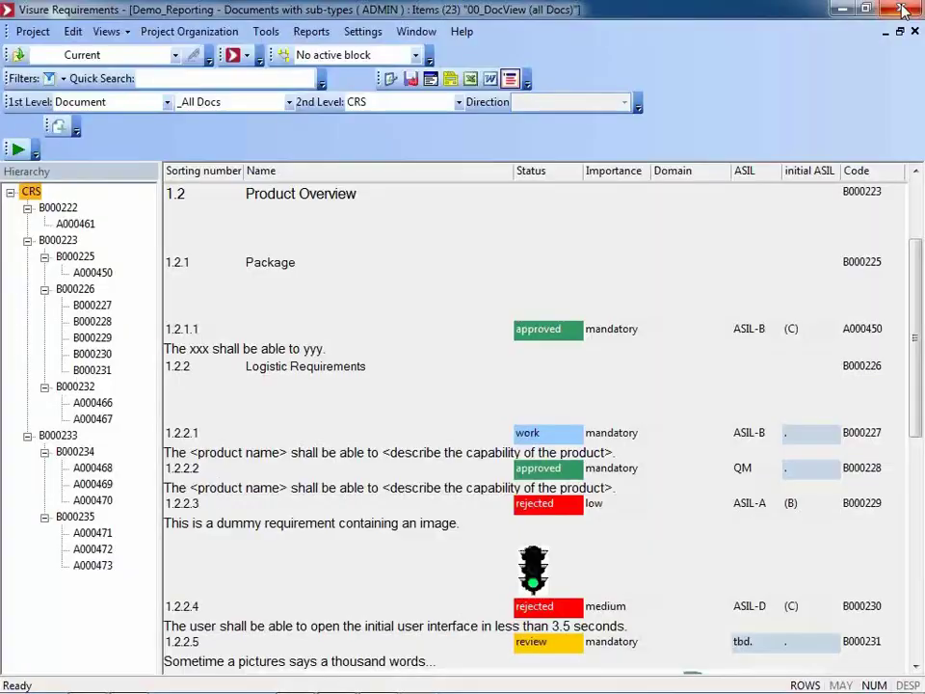
- Execute the CRS report with the simplified report and open generated document options enabled
click(17, 150)
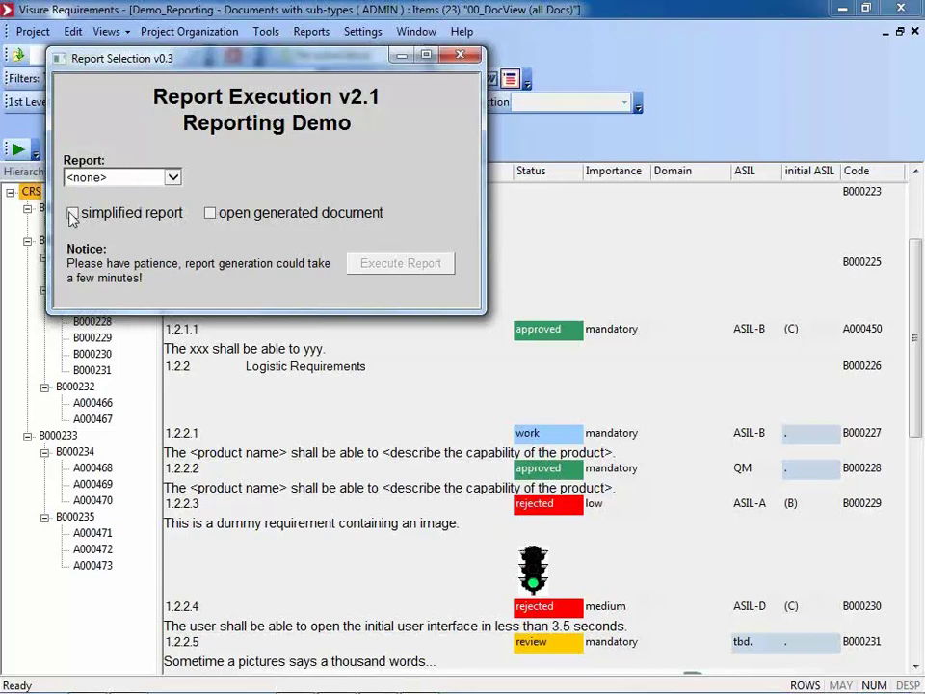
click(123, 182)
click(79, 209)
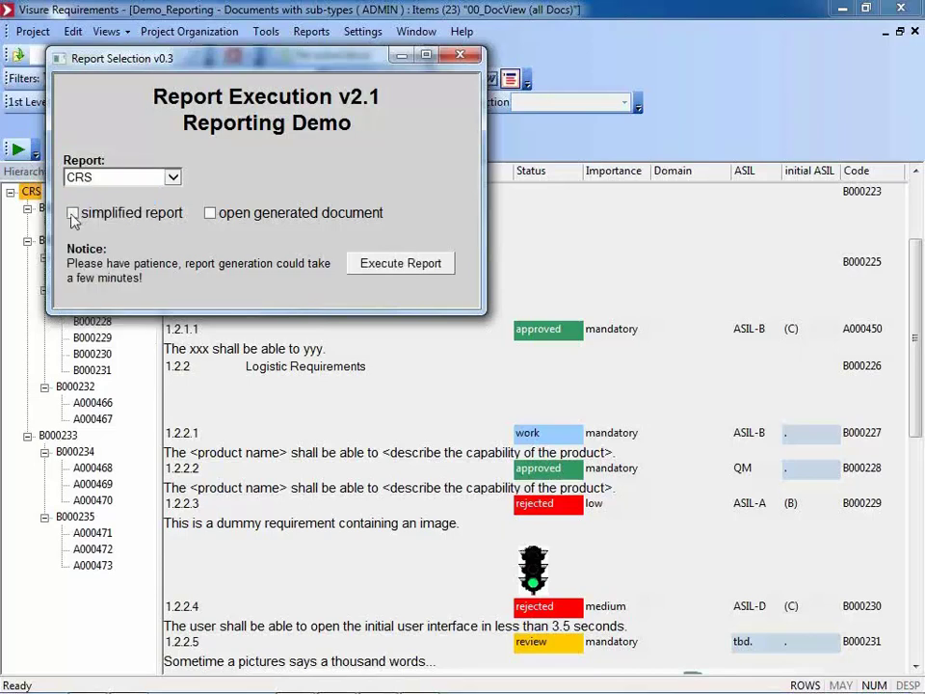
click(73, 213)
click(210, 213)
click(400, 264)
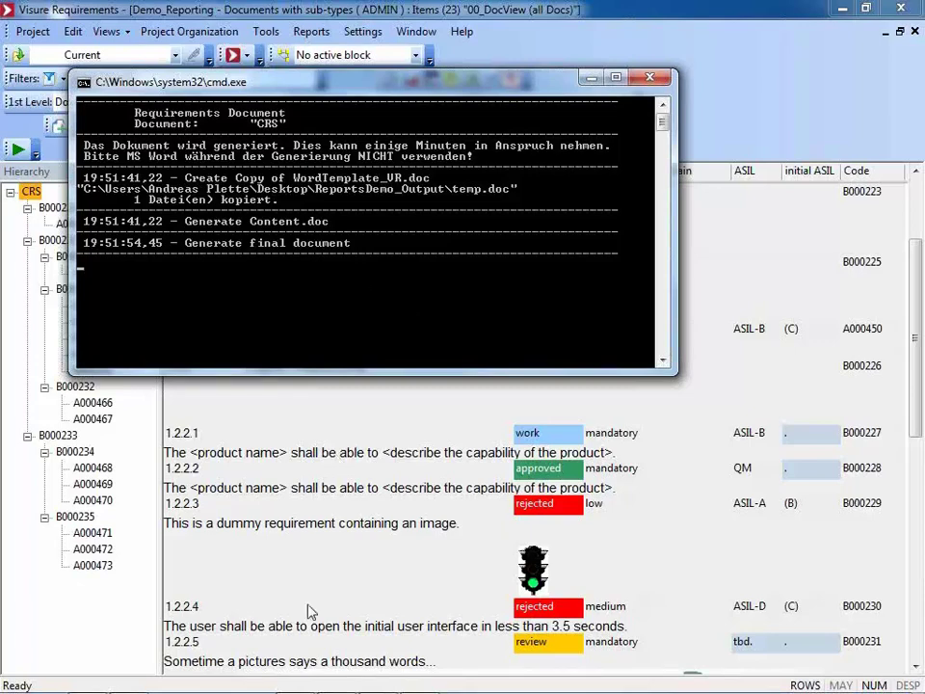
- Switch to Word and review the simplified CRS document from its cover through the table of contents to the Revision History
mouse_move(495, 689)
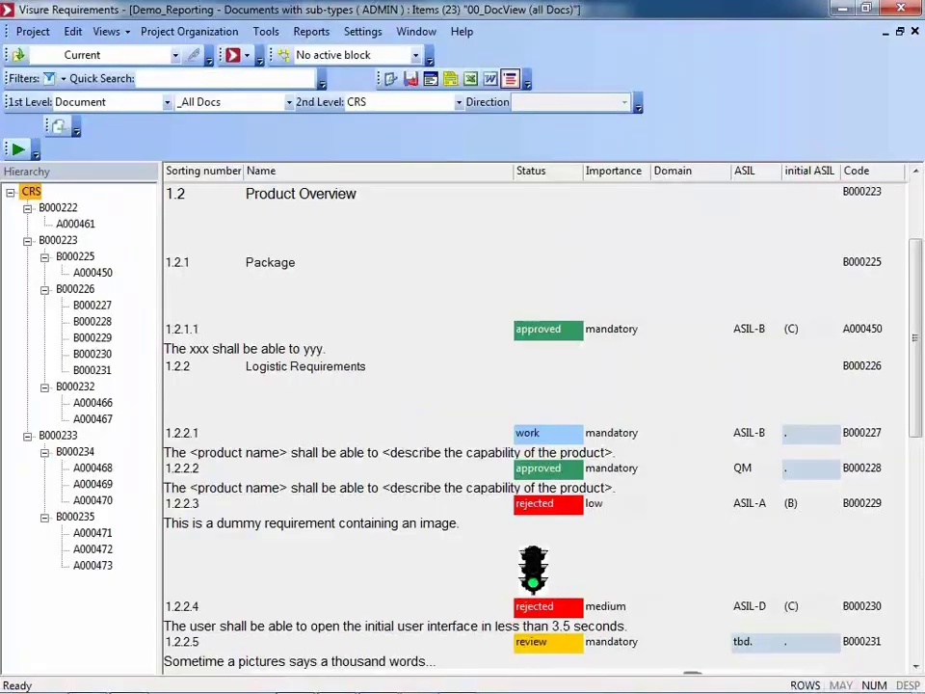
click(419, 680)
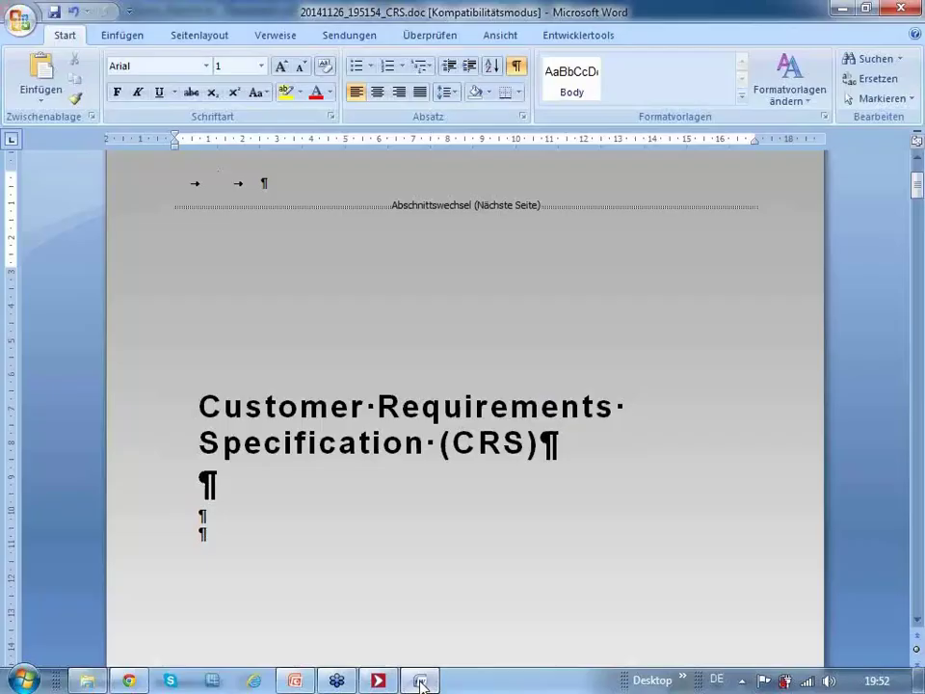
scroll(446, 461, down, 4)
scroll(446, 461, down, 20)
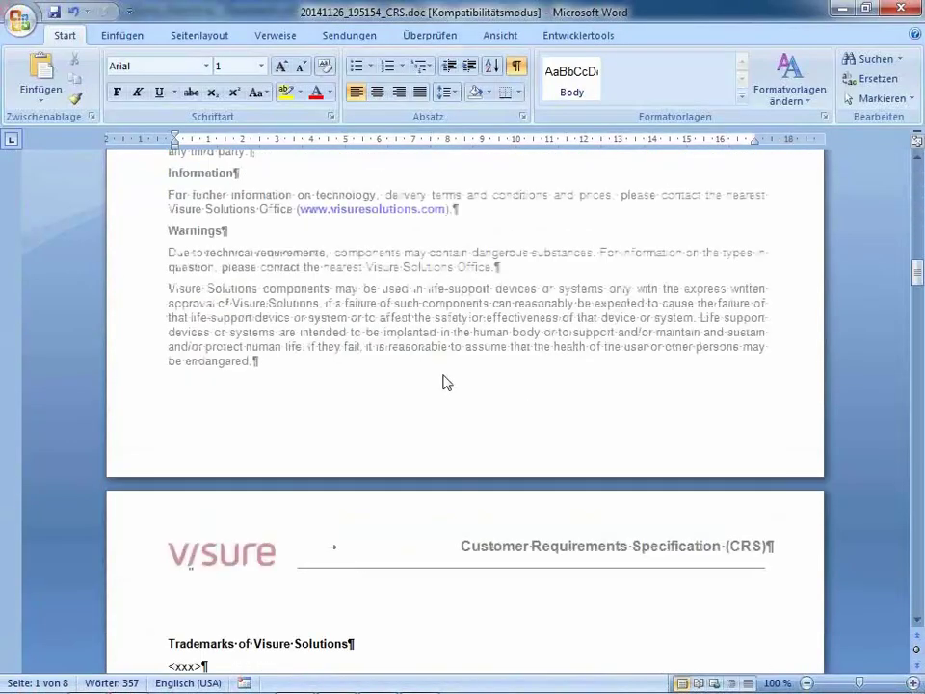
scroll(442, 375, down, 15)
scroll(446, 385, up, 3)
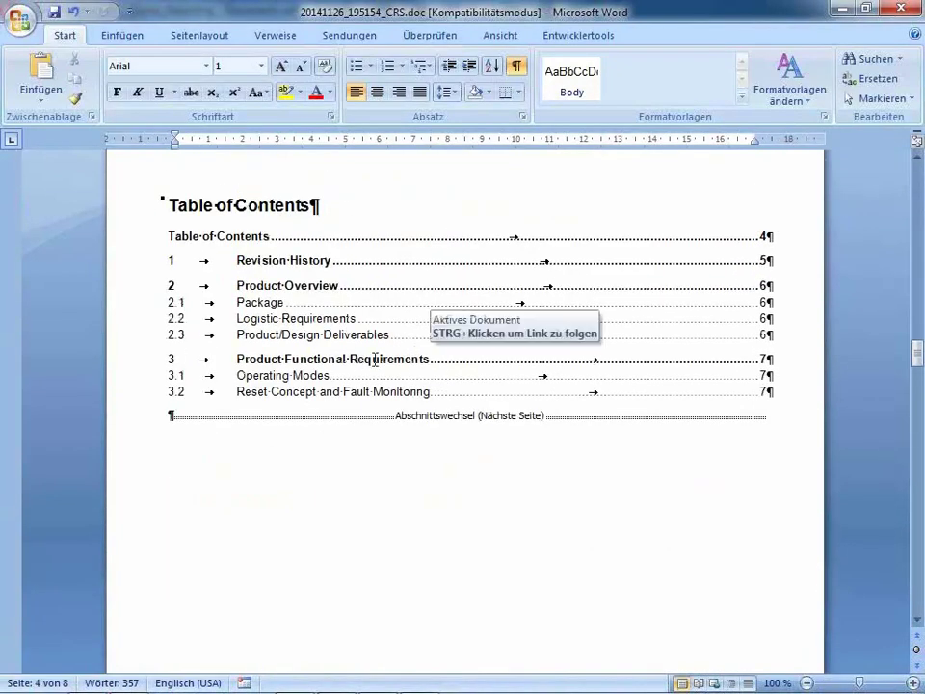
scroll(453, 540, down, 20)
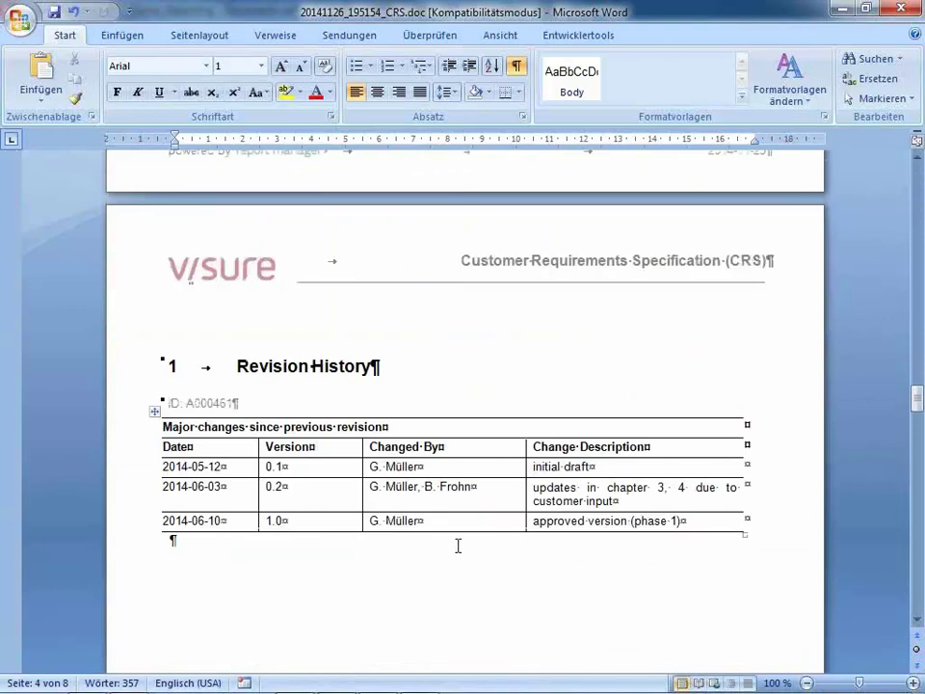
- Examine the Logistic Requirements and Product/Design Deliverables sections of the simplified report, and close the document
scroll(453, 523, down, 15)
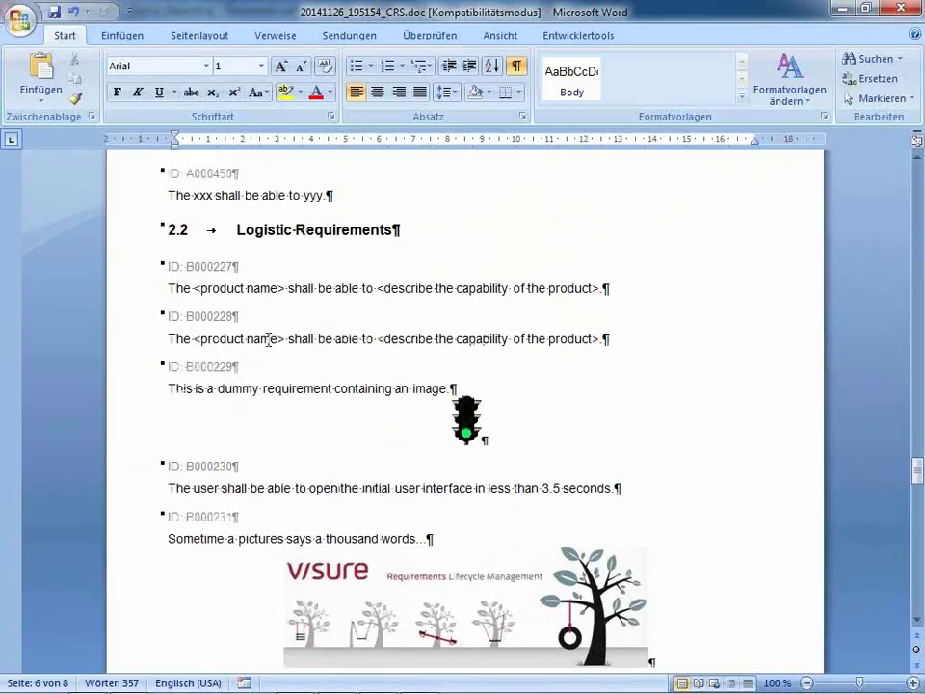
scroll(365, 438, down, 3)
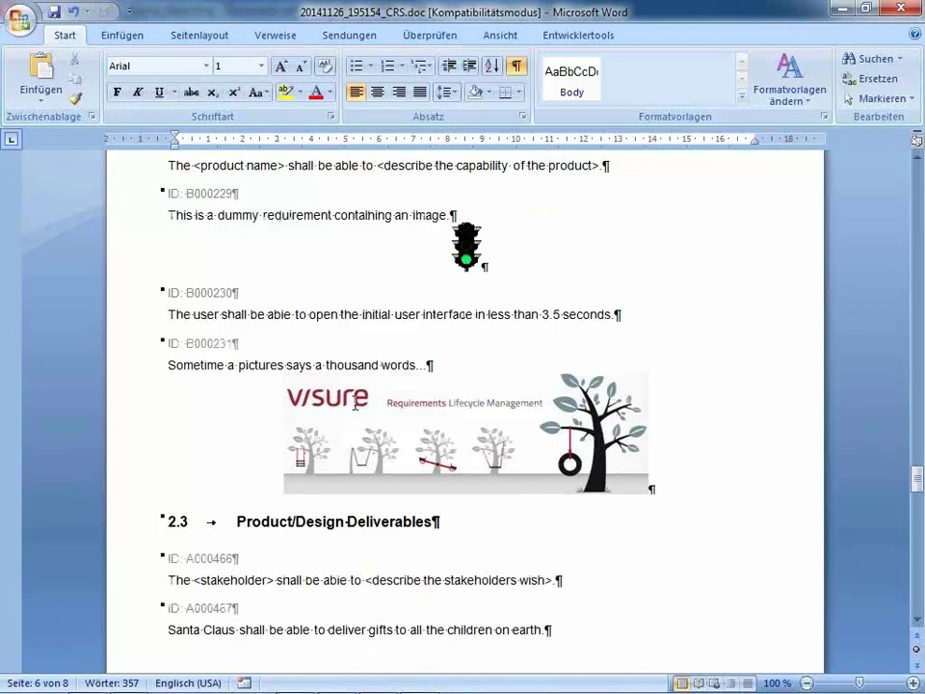
click(905, 10)
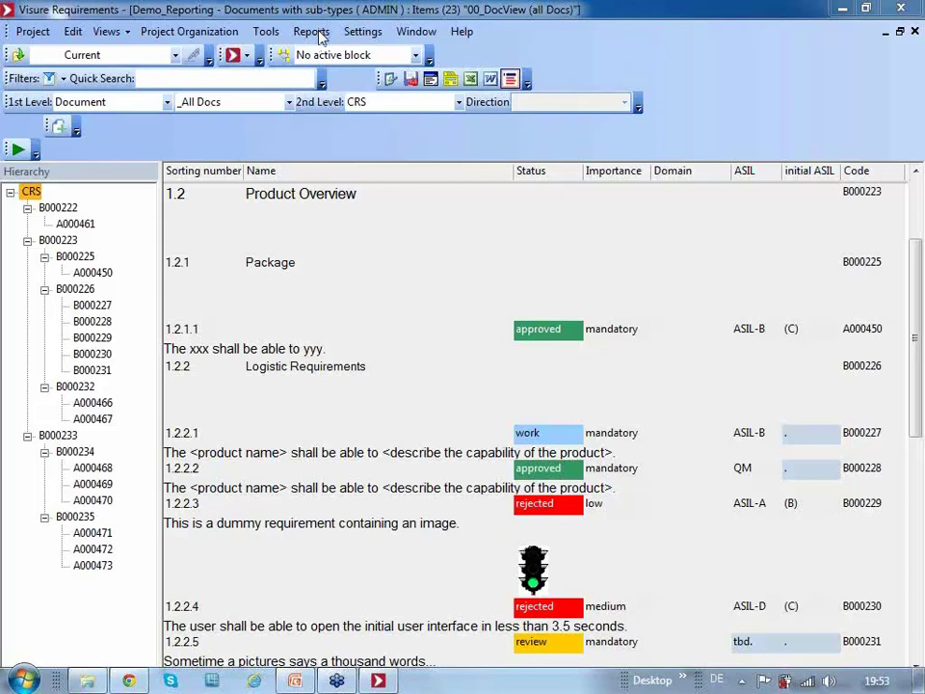
- Open the report selection again and execute the Trace Report for the project
click(18, 148)
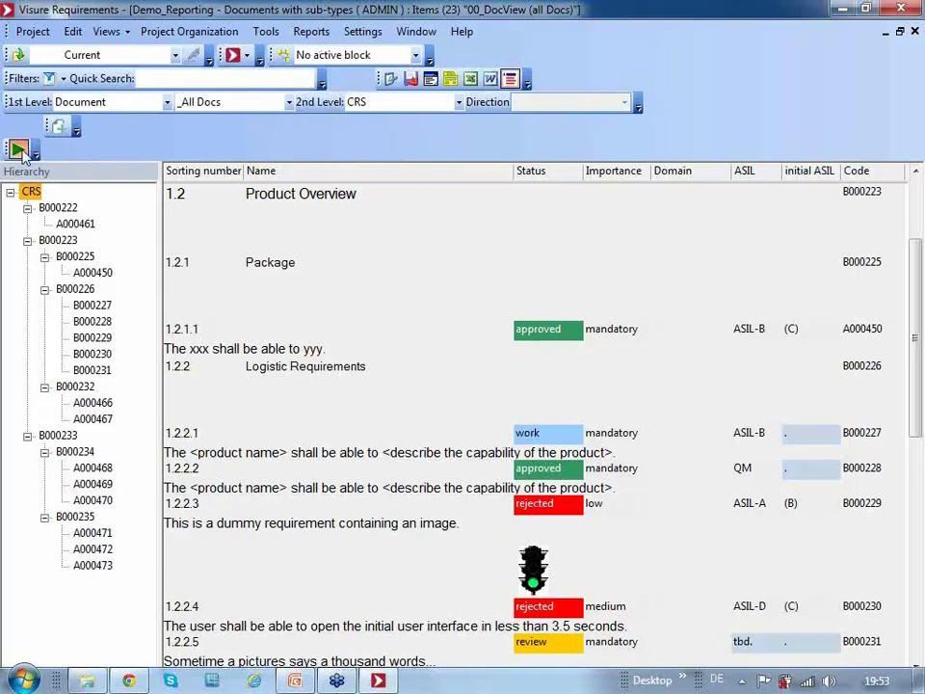
click(264, 269)
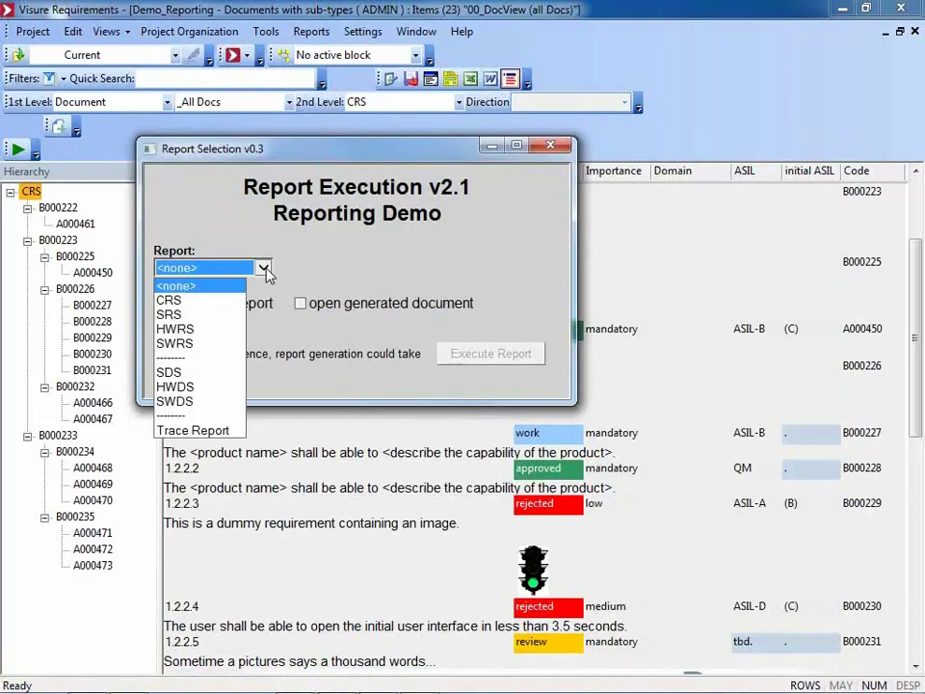
click(217, 430)
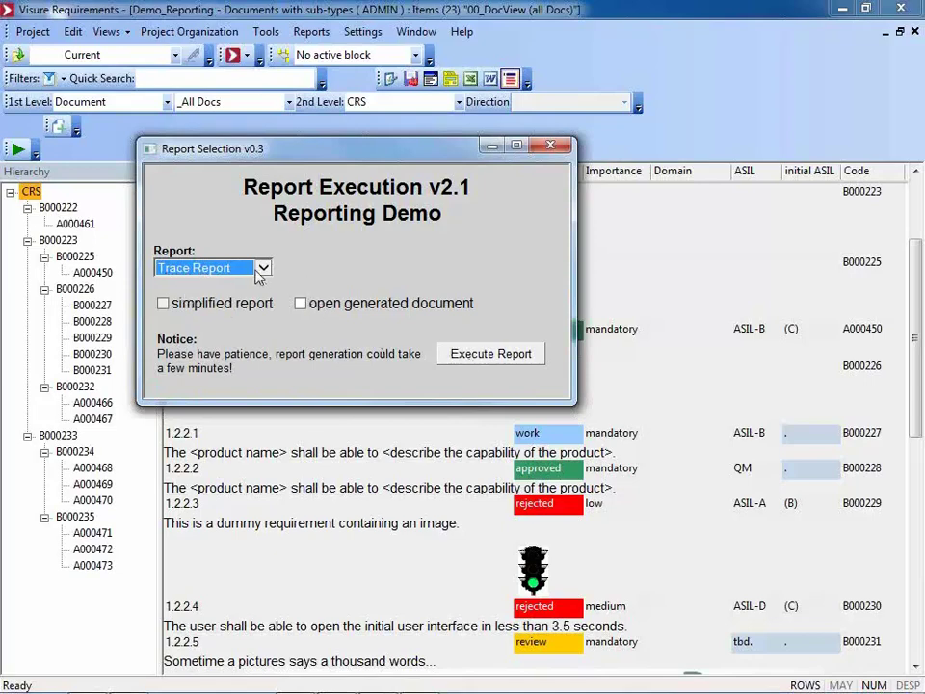
click(460, 350)
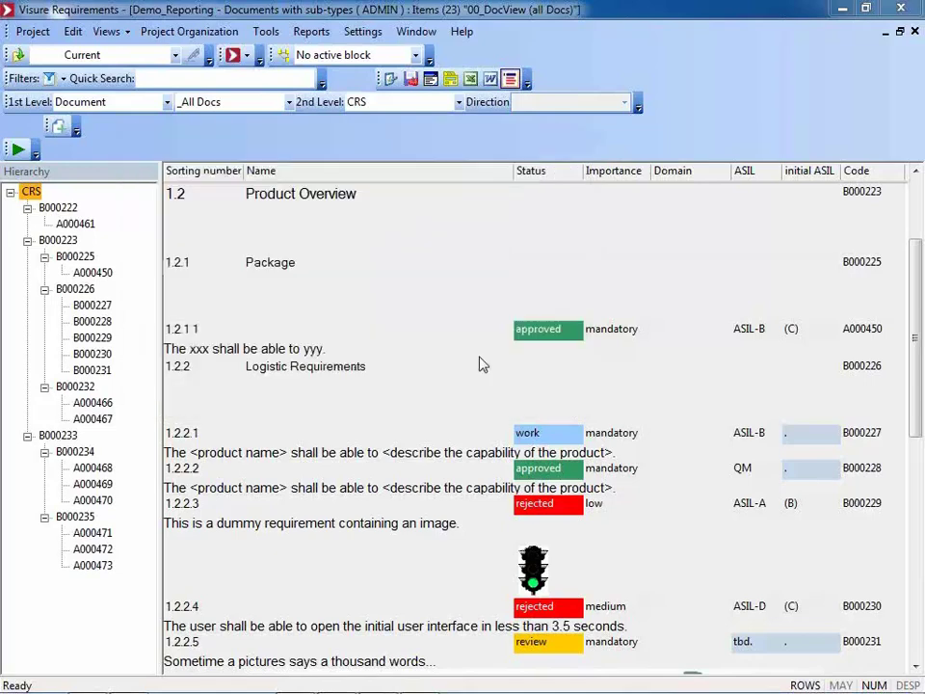
- Switch to Chrome to view the localhost Visure Dashboard, and check the report generation progress in the command window before minimizing it
mouse_move(758, 688)
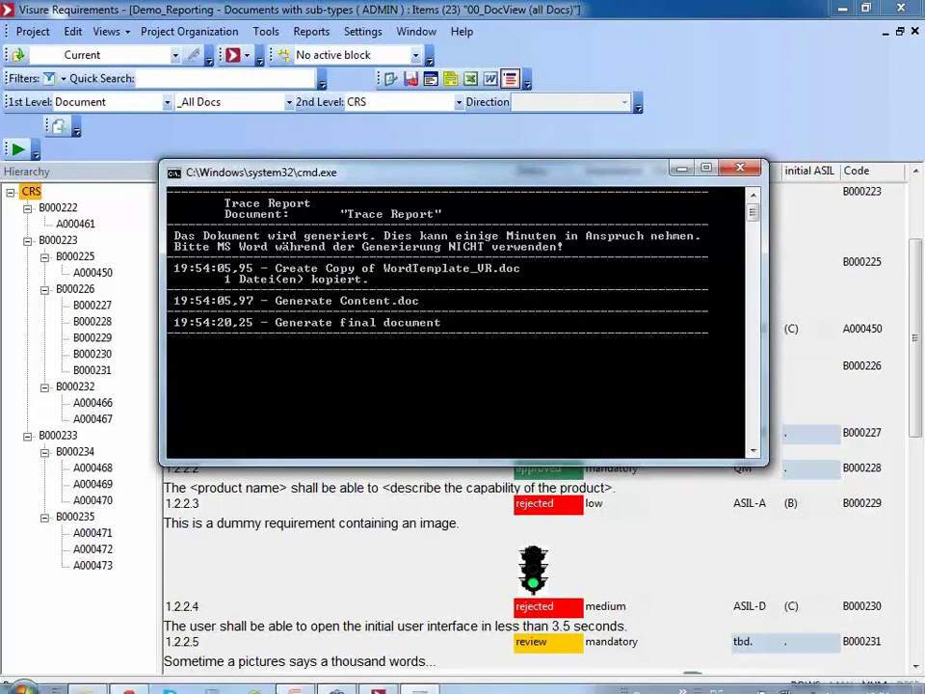
click(126, 681)
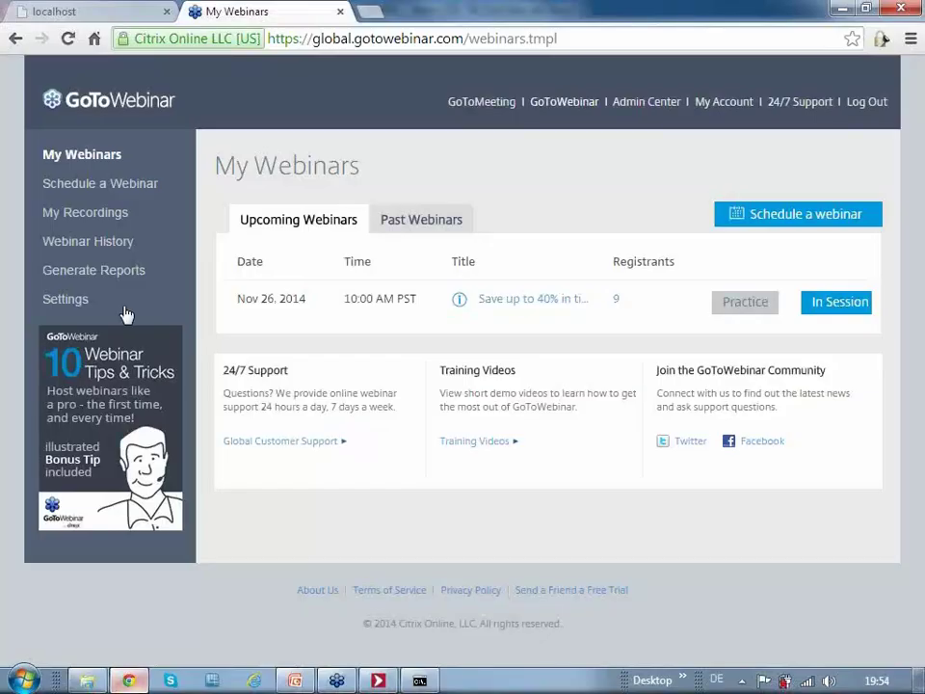
click(96, 12)
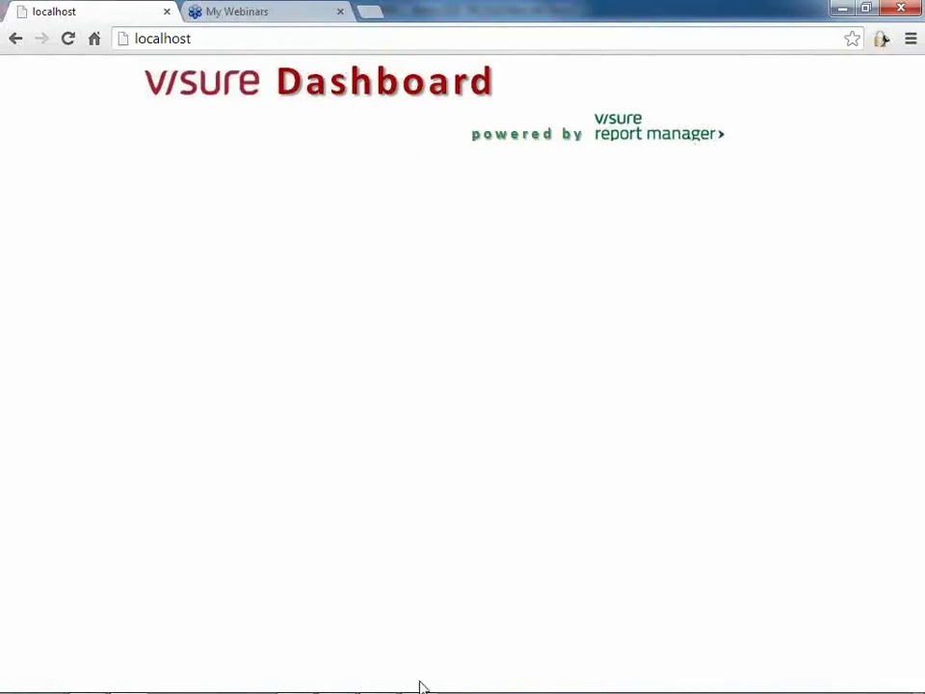
mouse_move(414, 685)
click(421, 612)
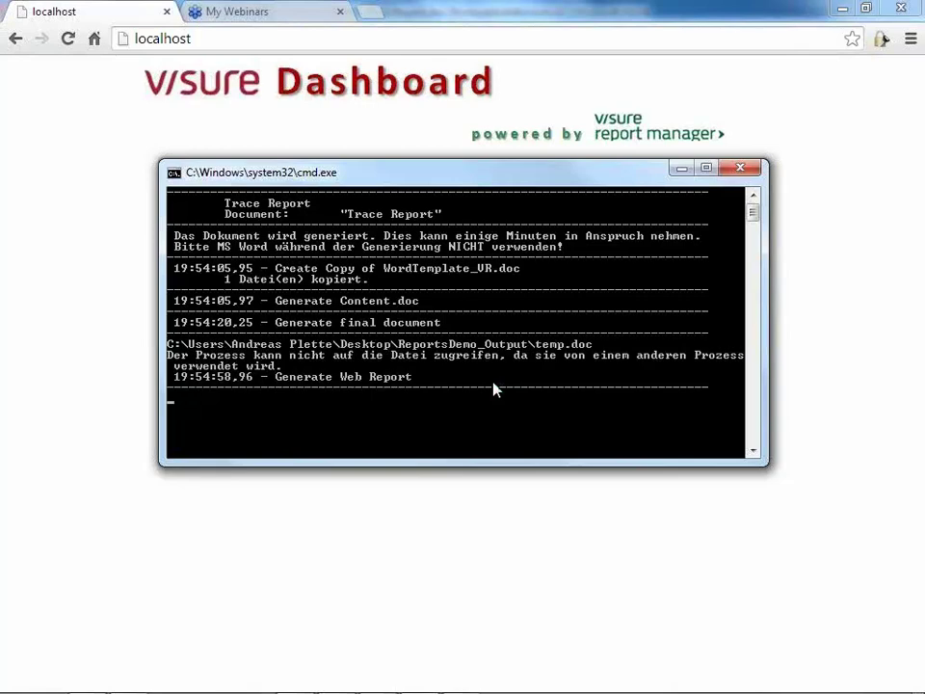
click(685, 169)
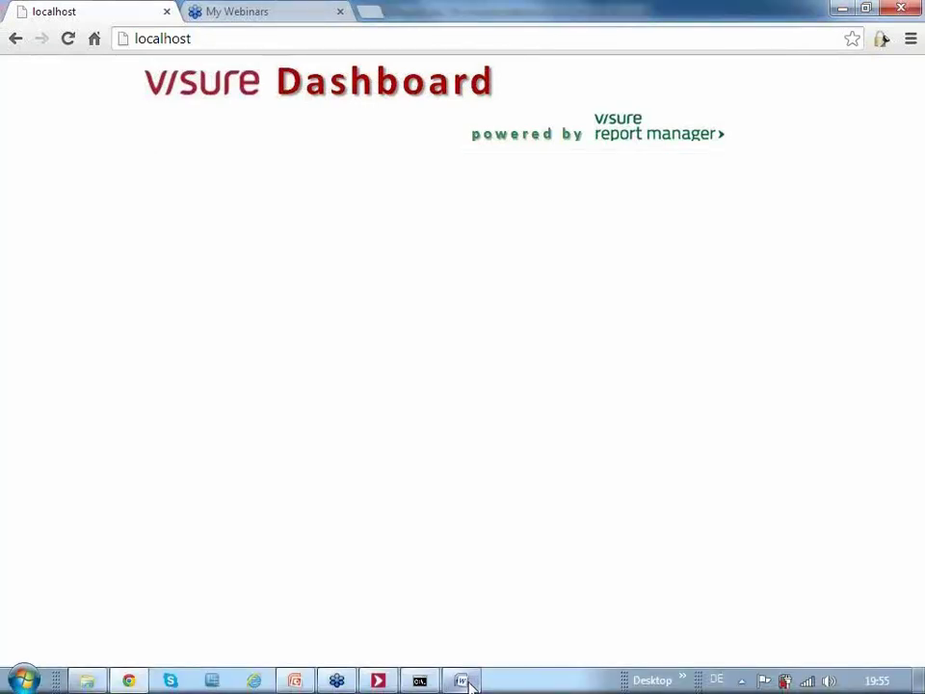
- Switch to Word and review the generated Traceability Report from its cover through the table of contents
click(462, 681)
scroll(522, 337, up, 2)
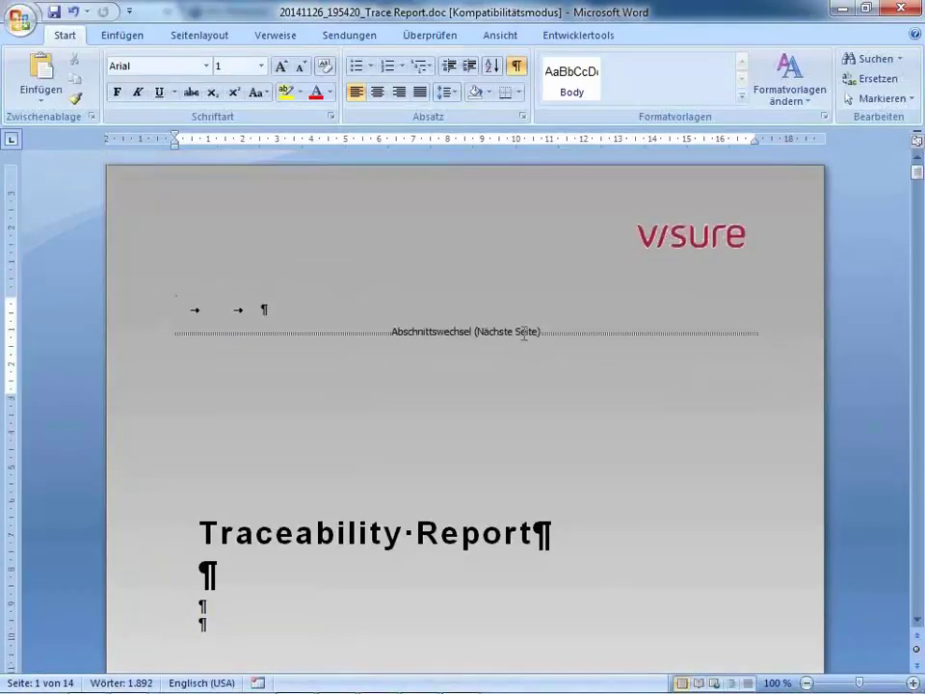
scroll(524, 342, down, 5)
scroll(524, 342, down, 20)
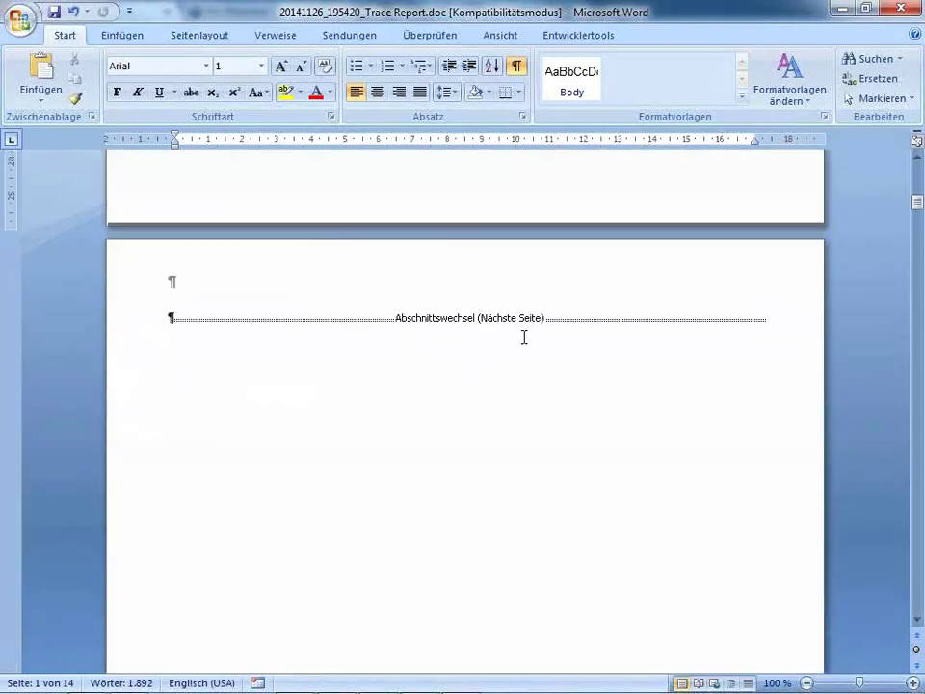
scroll(524, 337, down, 20)
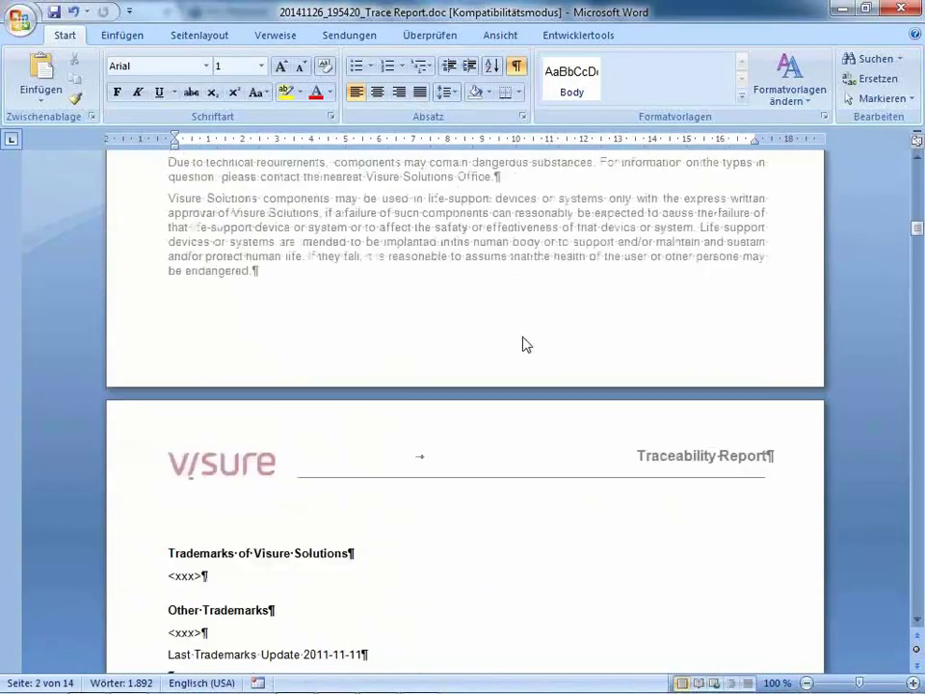
scroll(524, 338, down, 20)
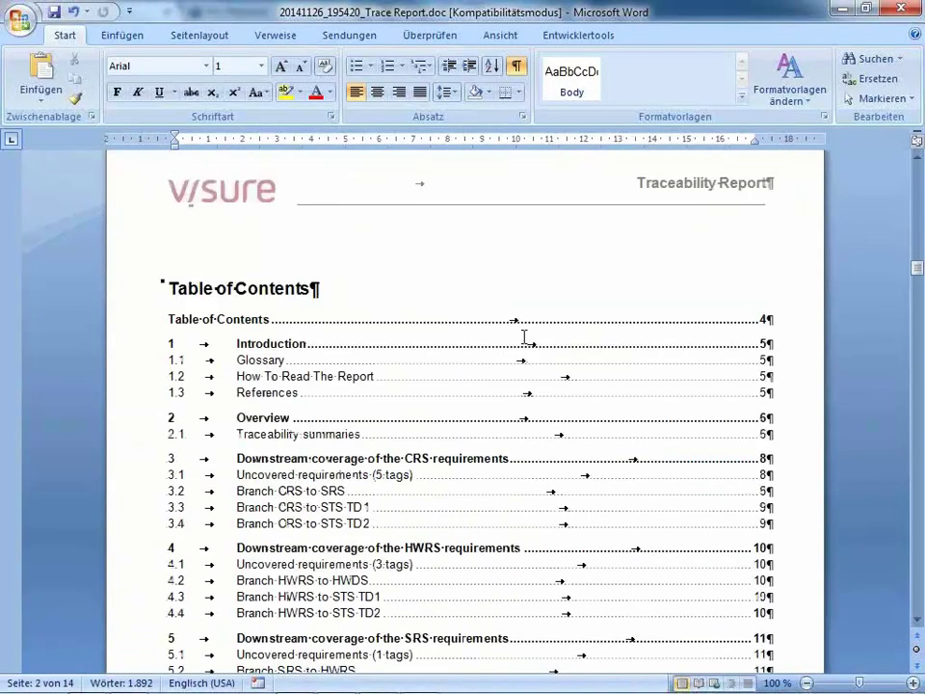
scroll(307, 251, up, 1)
scroll(309, 255, down, 6)
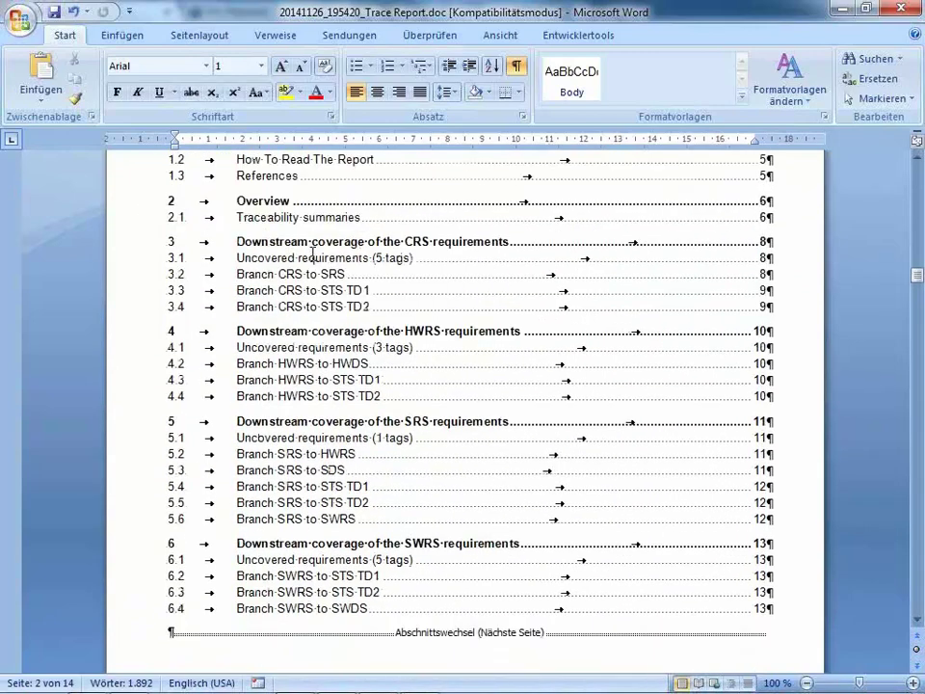
- Read the Introduction chapter of the Traceability Report, including the Glossary, How To Read The Report and References sections
scroll(312, 263, down, 15)
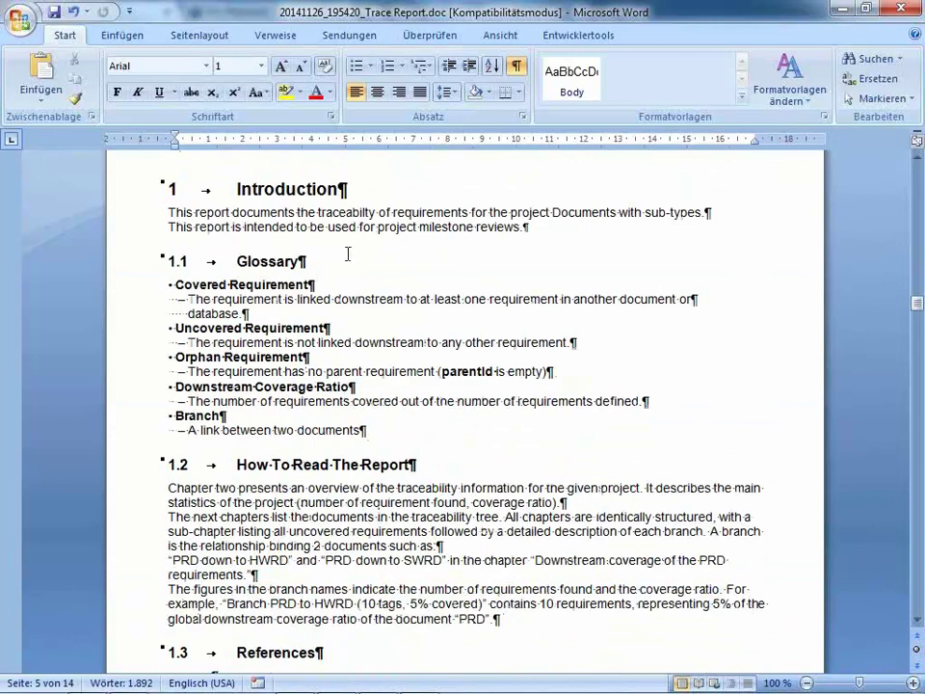
scroll(325, 292, down, 3)
scroll(326, 292, up, 5)
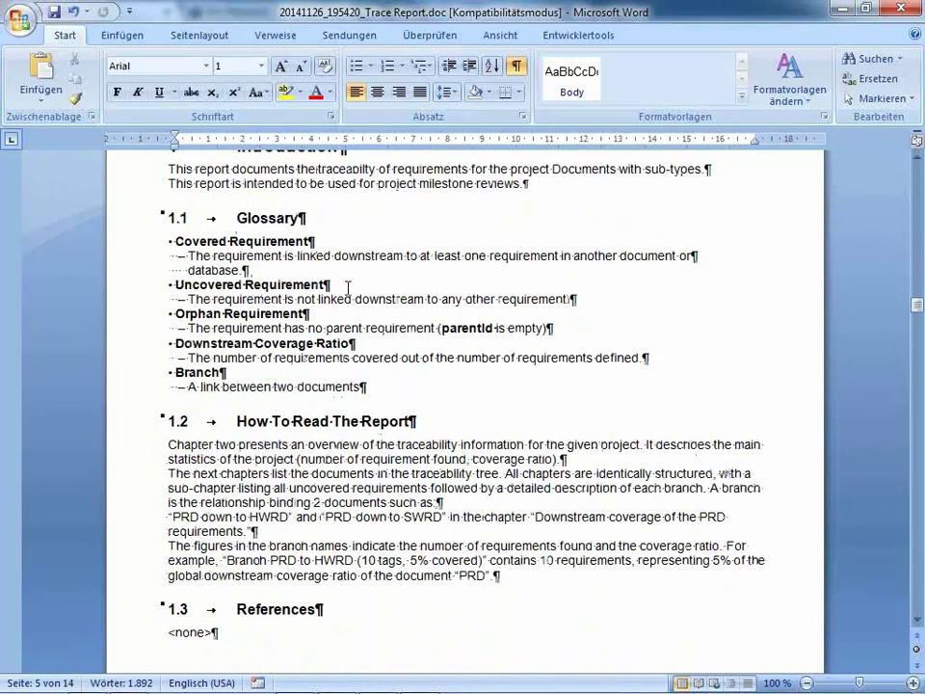
scroll(353, 361, down, 9)
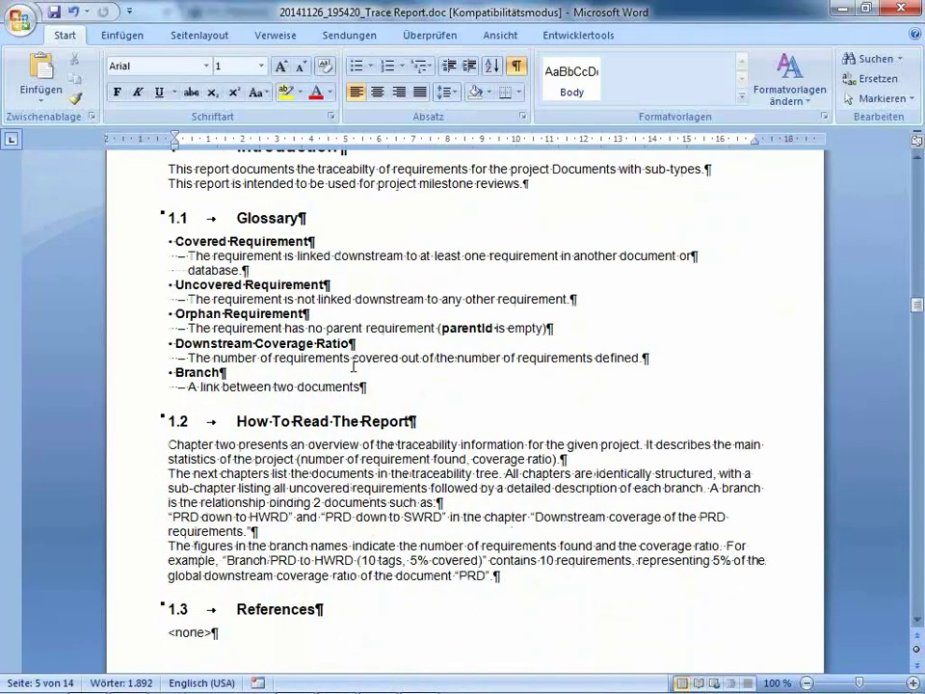
scroll(377, 285, down, 3)
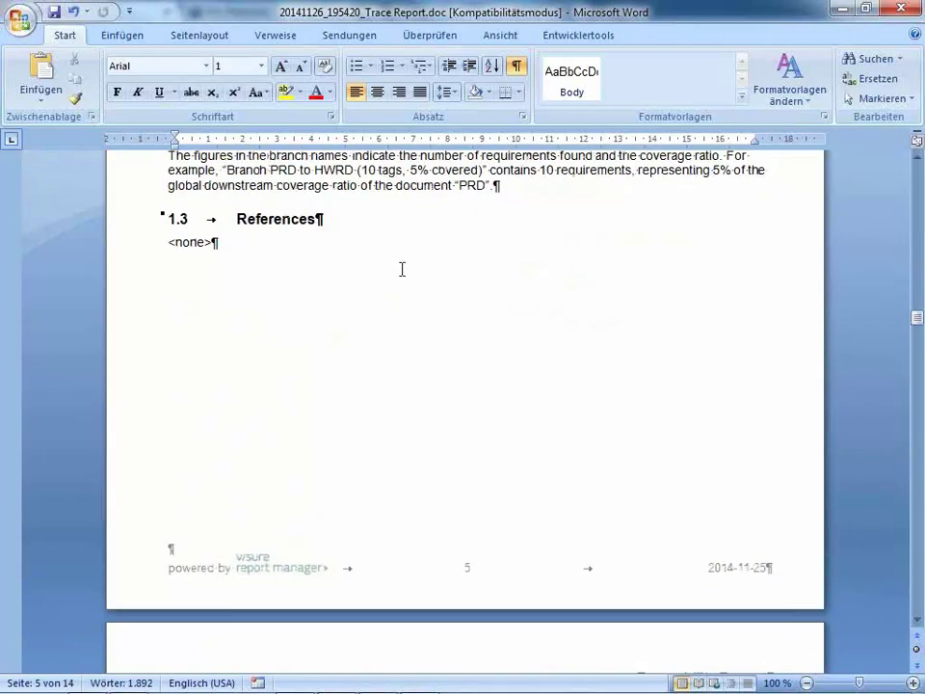
scroll(399, 279, down, 3)
scroll(398, 286, up, 3)
scroll(399, 287, up, 2)
- Examine the Overview chapter, highlighting the source project name and the generation date and time
scroll(399, 287, down, 12)
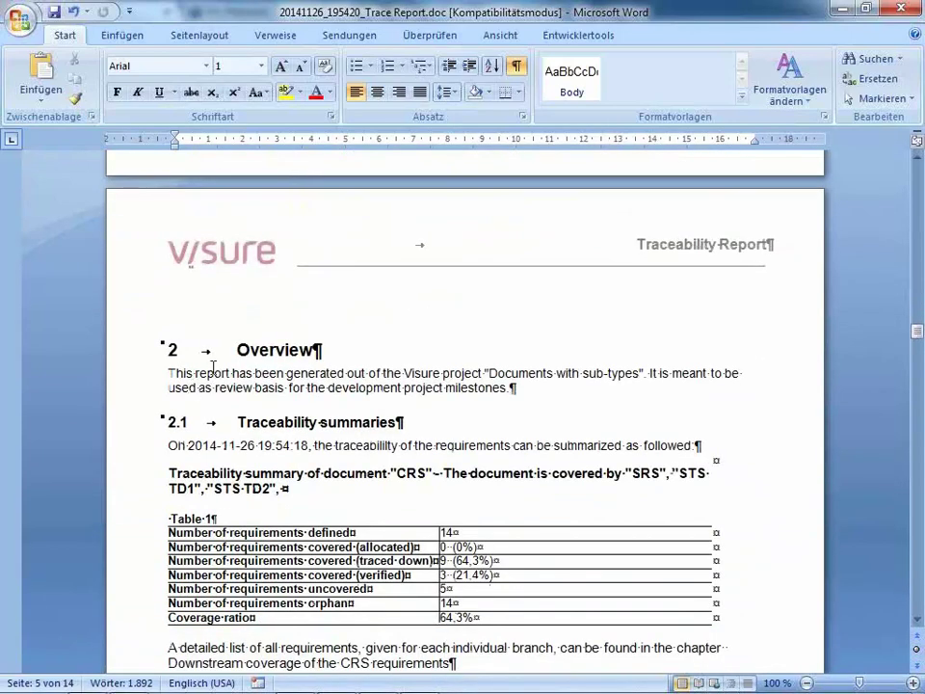
click(518, 374)
double_click(518, 374)
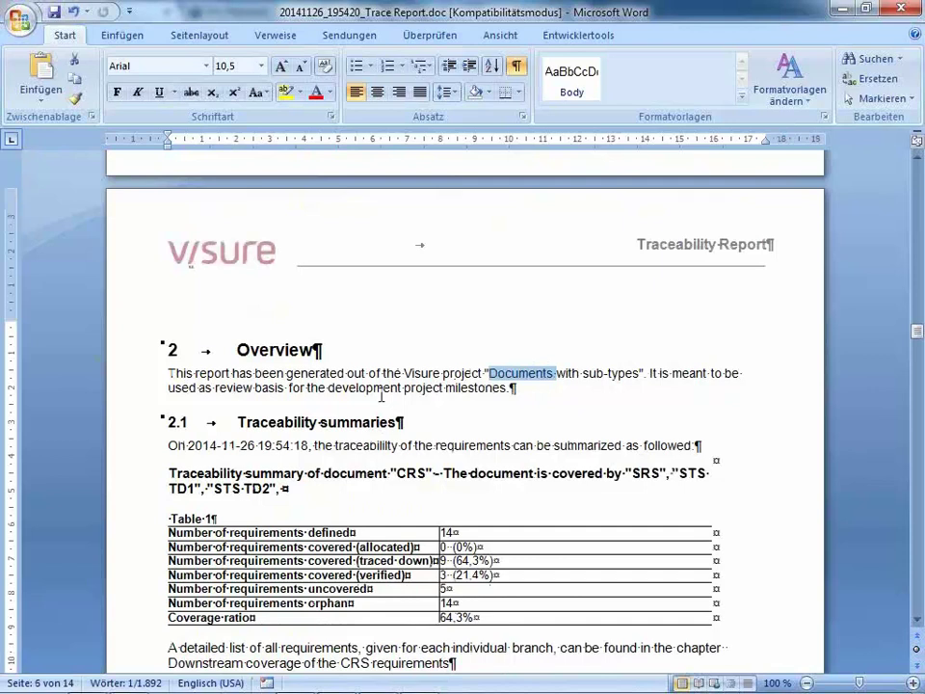
click(528, 370)
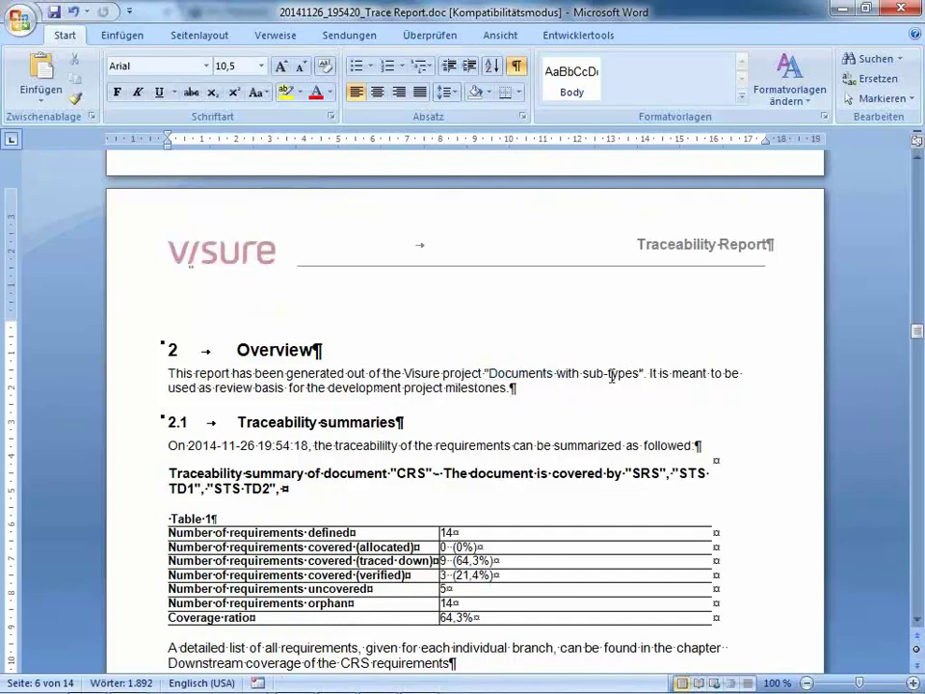
scroll(377, 385, down, 1)
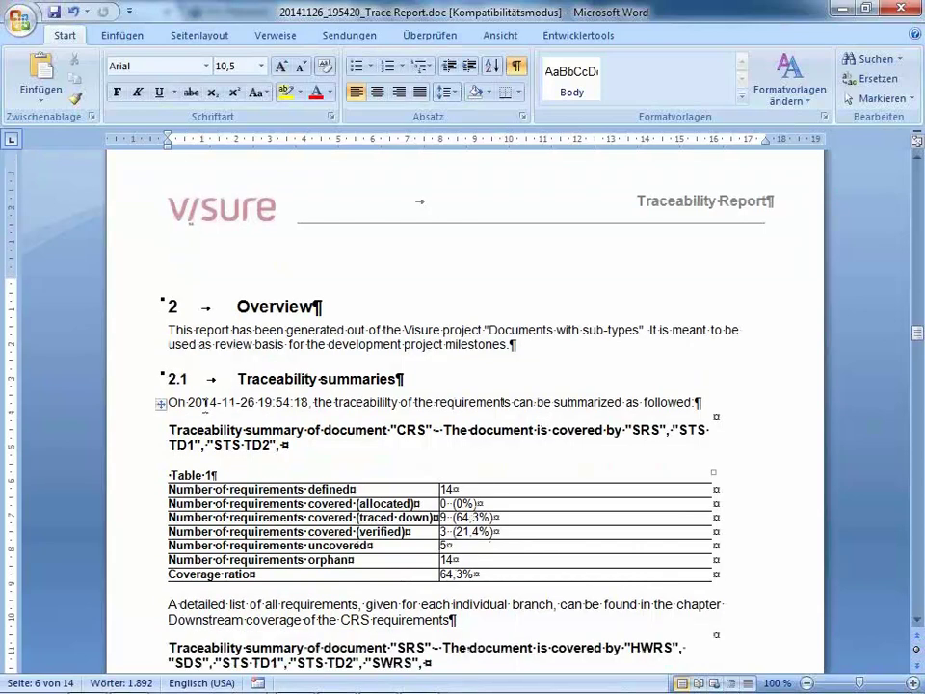
drag(216, 403, 309, 402)
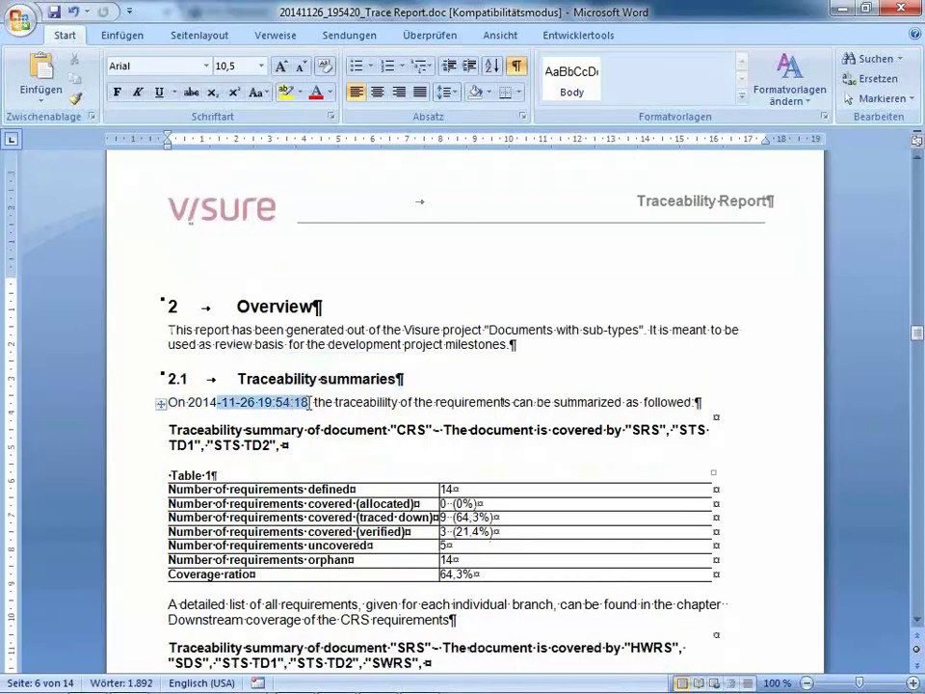
- Examine the traceability summary tables of the CRS and SRS documents, including their covered and uncovered requirement figures
scroll(564, 429, down, 3)
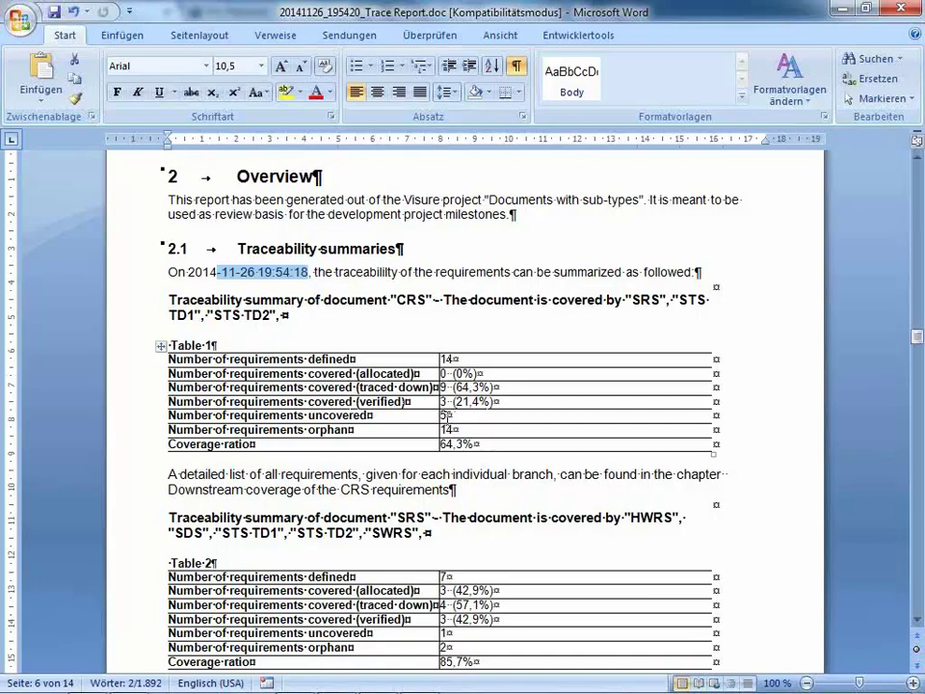
scroll(444, 415, down, 3)
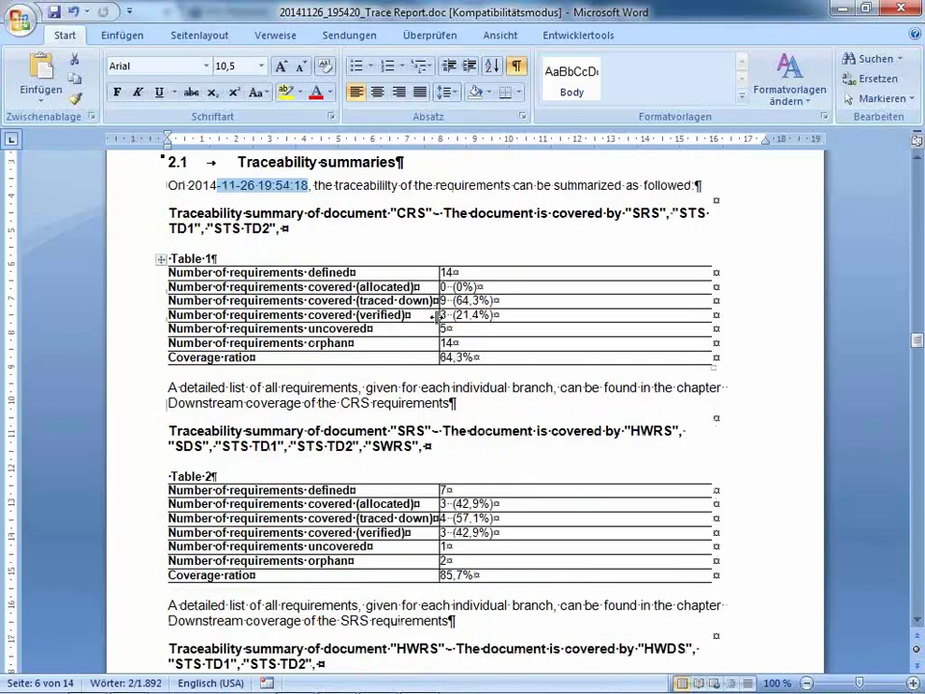
scroll(411, 324, down, 1)
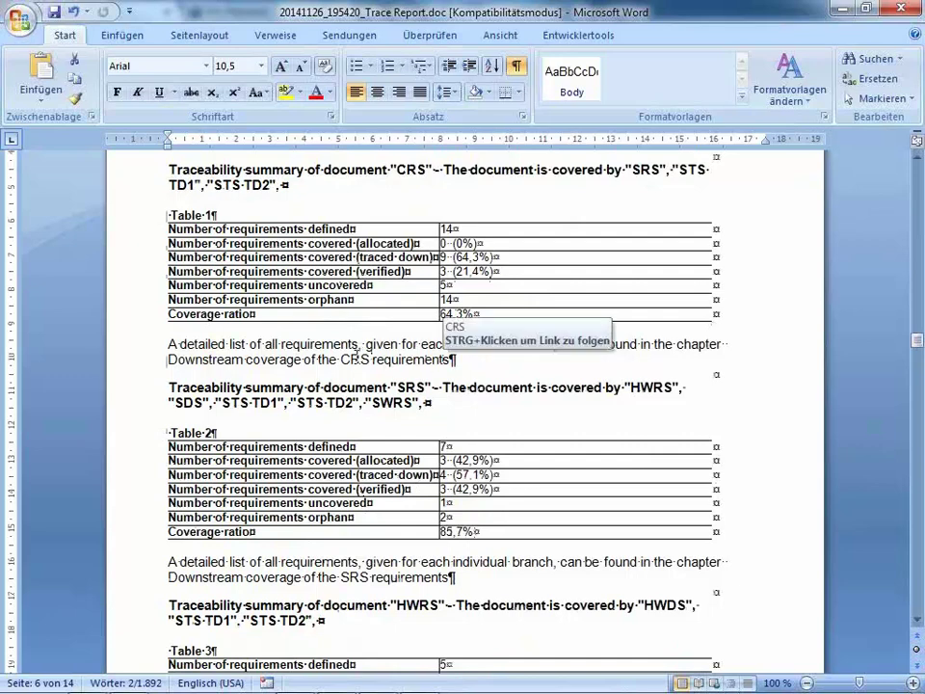
- Follow the link to the downstream coverage of the CRS requirements, and examine the uncovered requirements and the Branch CRS to SRS section
ctrl+click(357, 362)
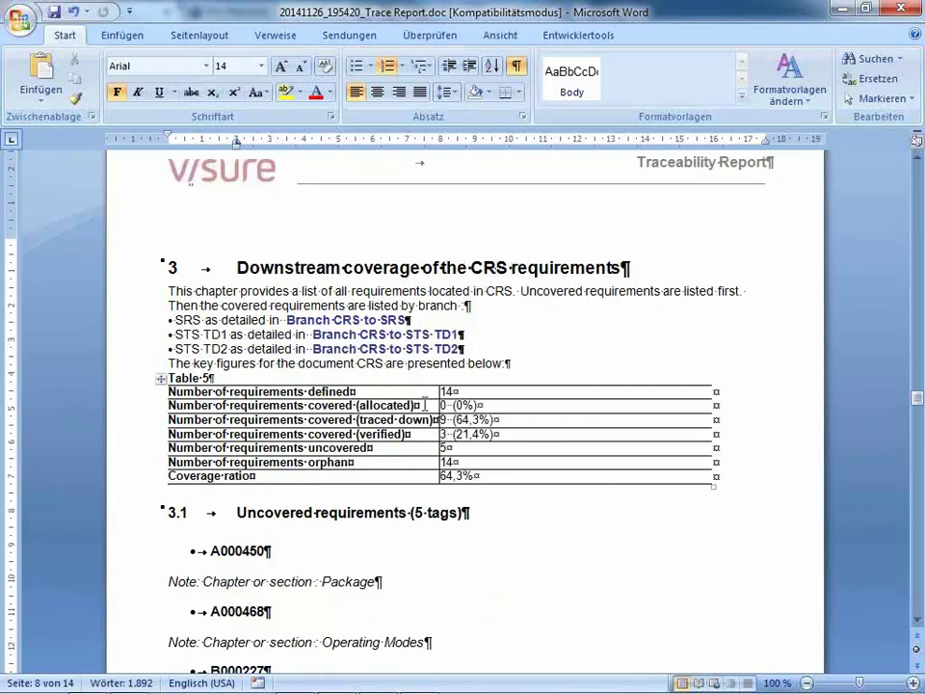
scroll(421, 402, up, 1)
scroll(421, 403, down, 6)
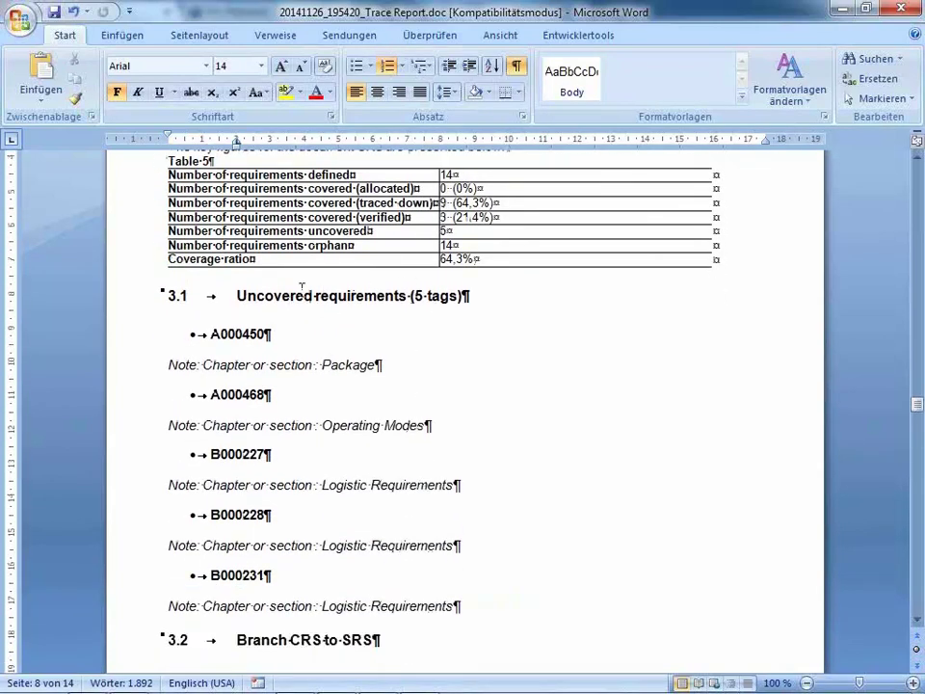
scroll(360, 440, down, 3)
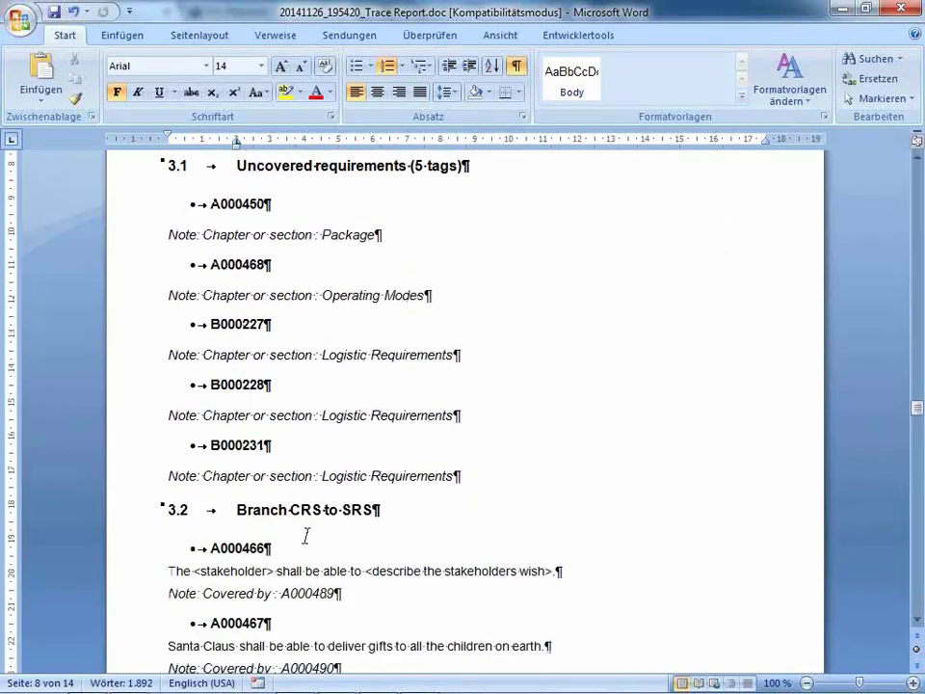
scroll(306, 535, down, 3)
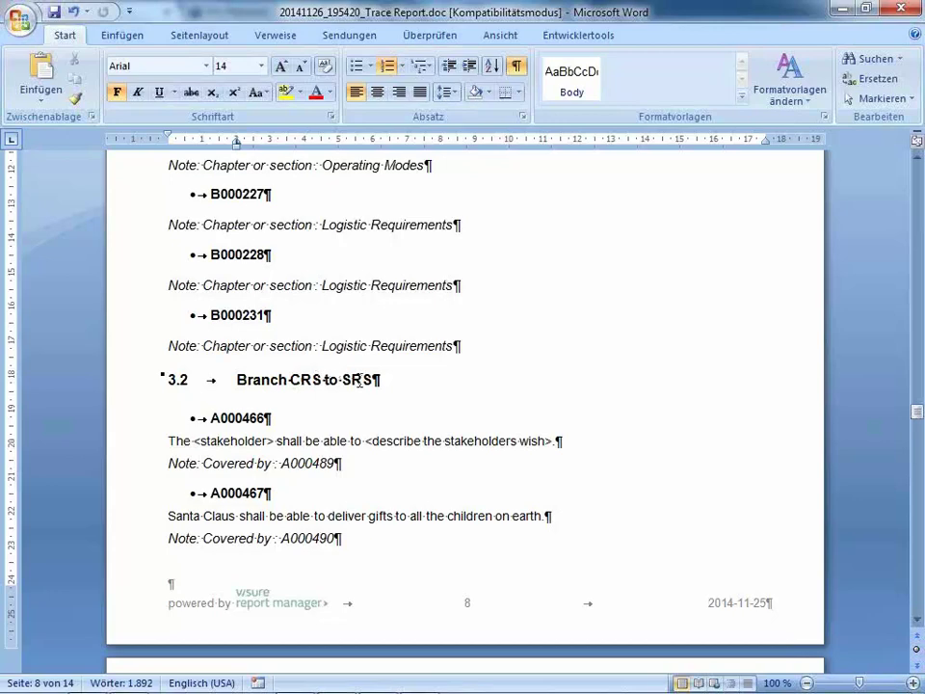
scroll(359, 379, down, 6)
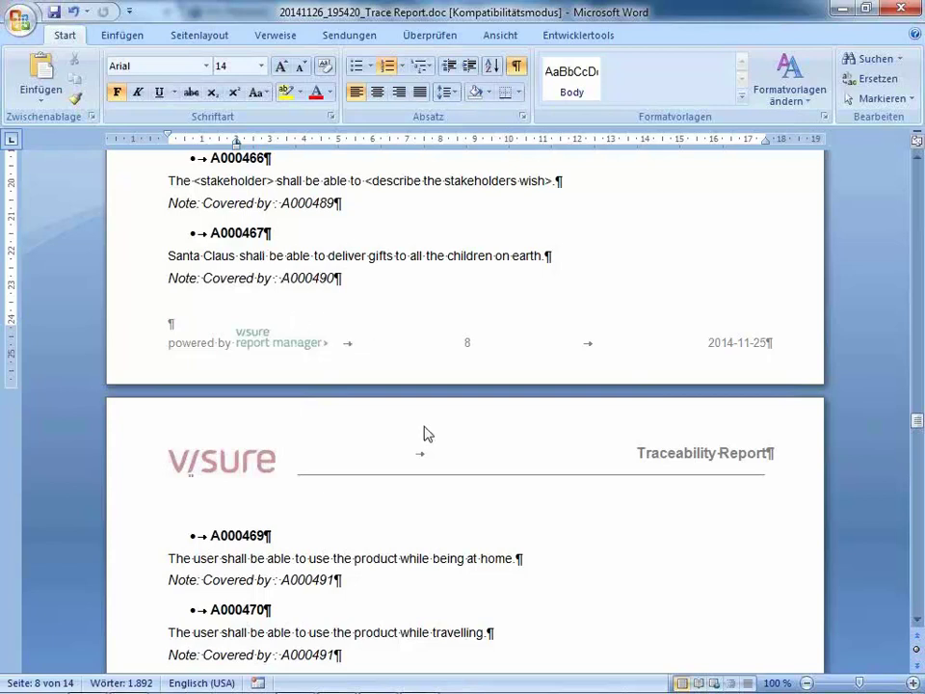
mouse_move(484, 691)
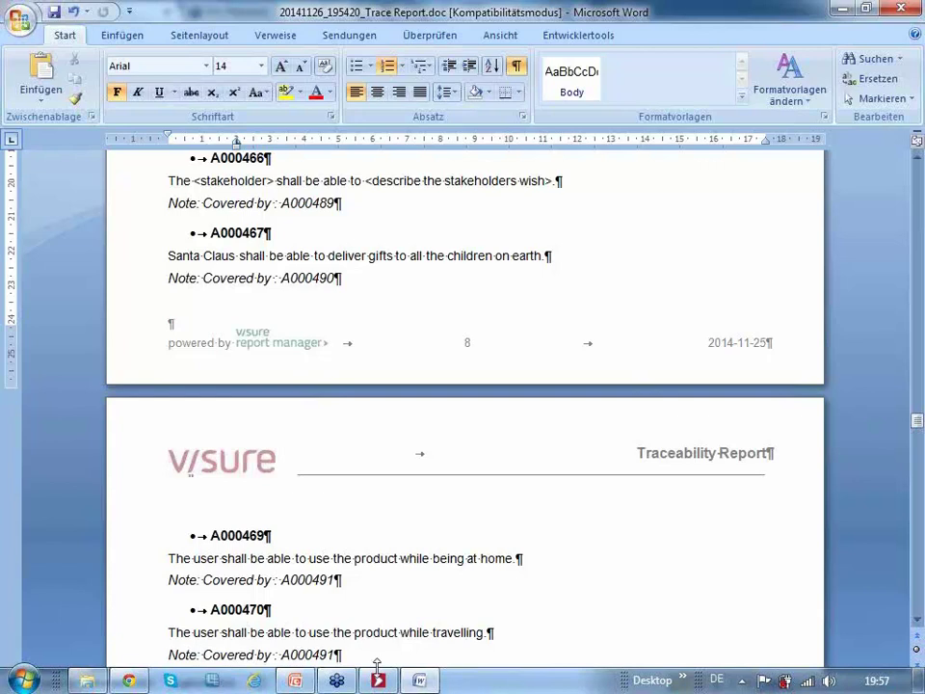